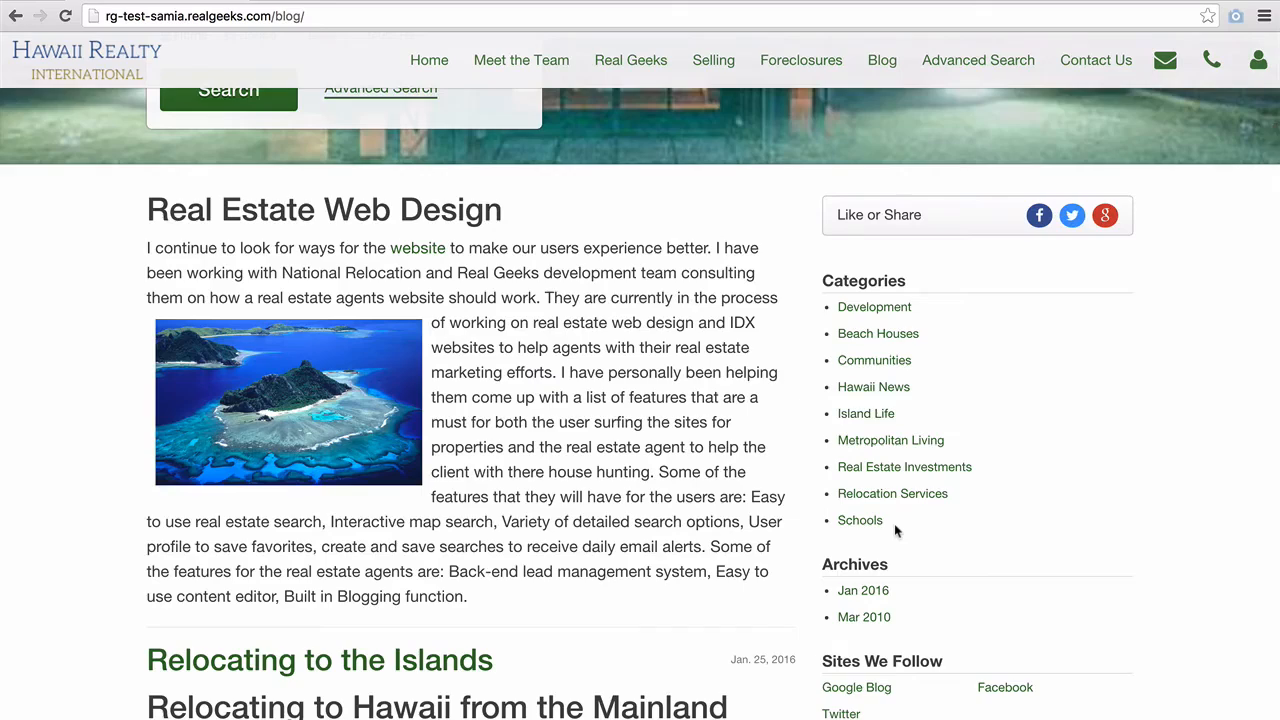
- Scroll the blog to the 'Relocating to the Islands' post and open its '1 comment' link
{"action": "scroll", "coordinate": [895, 526], "scroll_direction": "down", "scroll_amount": 4}
{"action": "scroll", "coordinate": [895, 531], "scroll_direction": "down", "scroll_amount": 2}
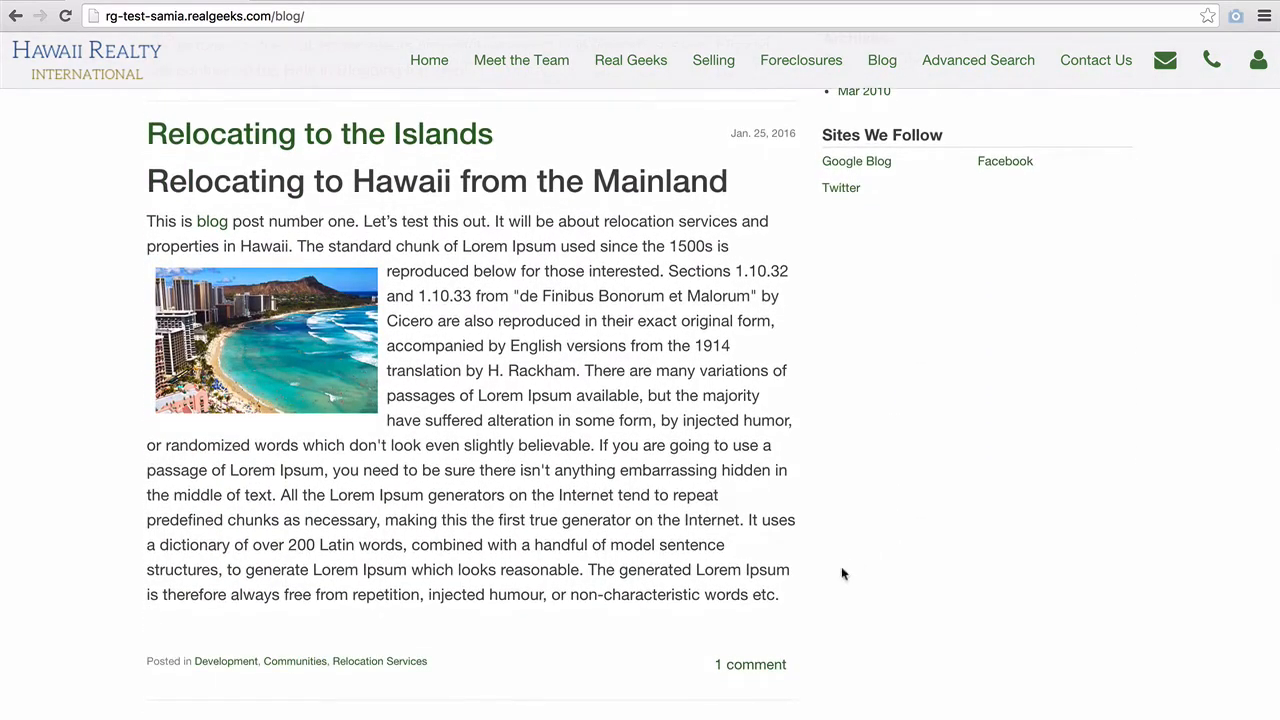
{"action": "left_click", "coordinate": [768, 670]}
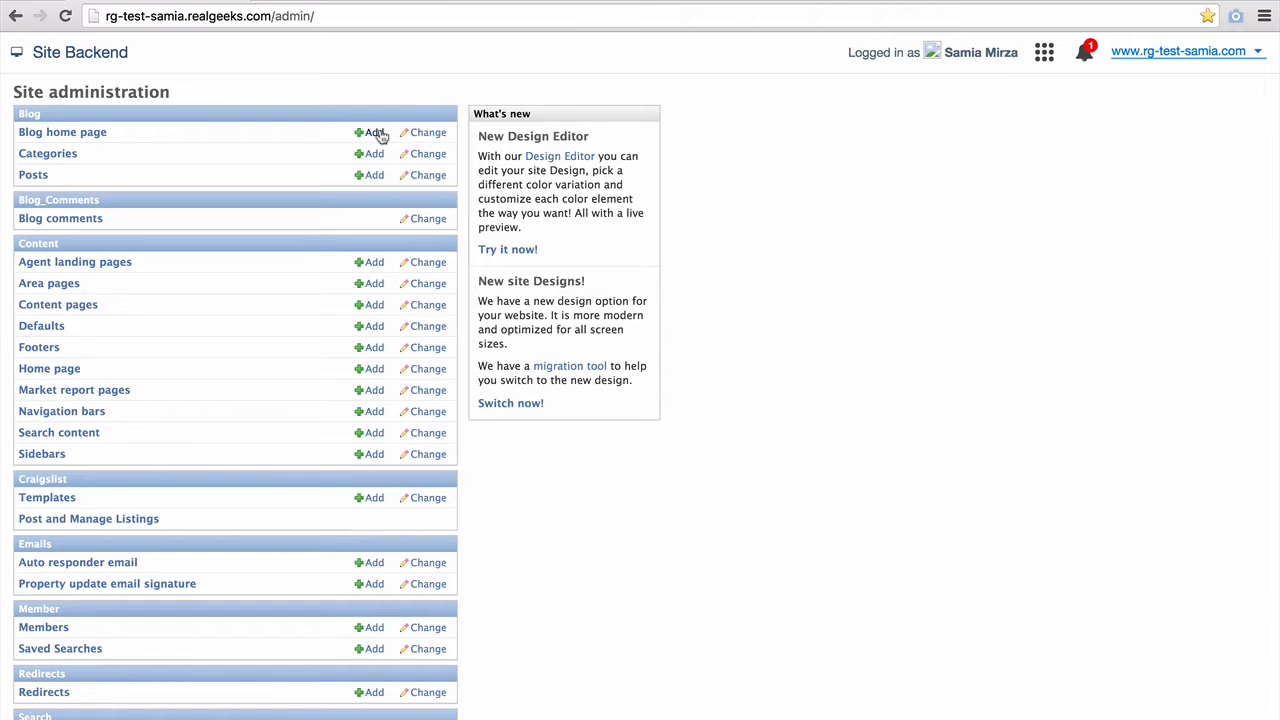
- Open the Blog home page list and start adding a new blog home page
{"action": "left_click", "coordinate": [70, 139]}
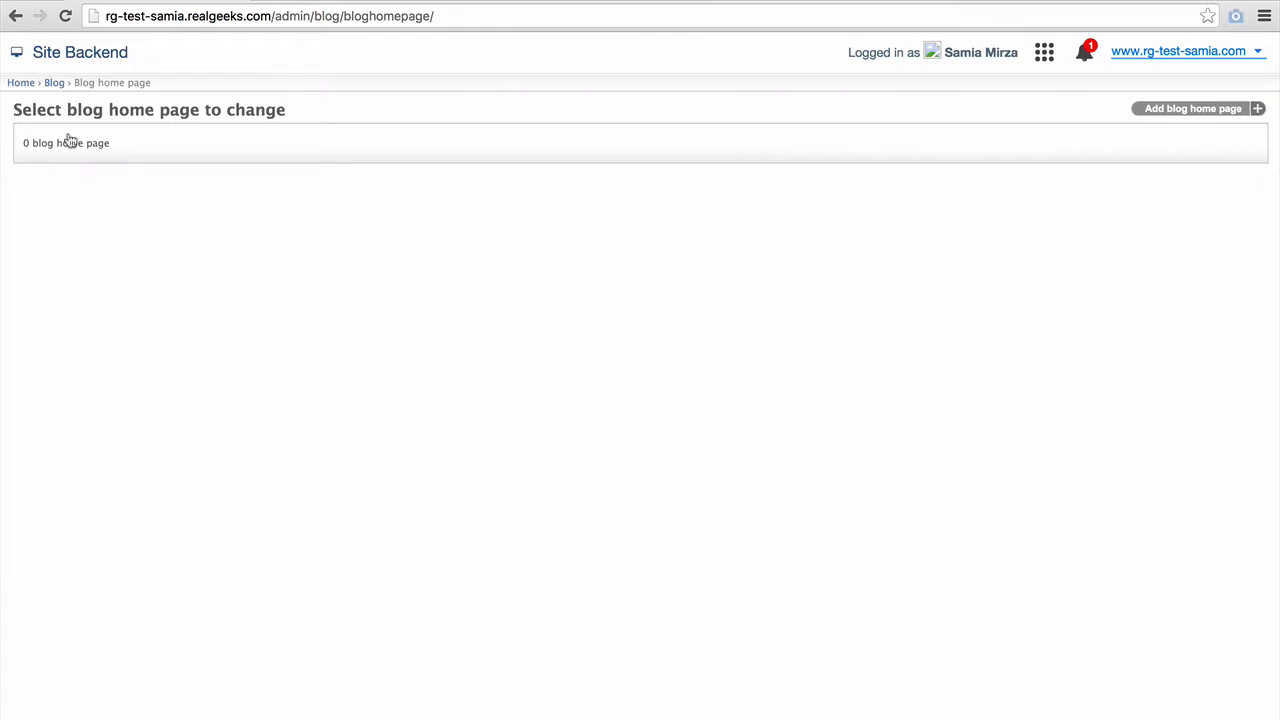
{"action": "left_click", "coordinate": [1181, 110]}
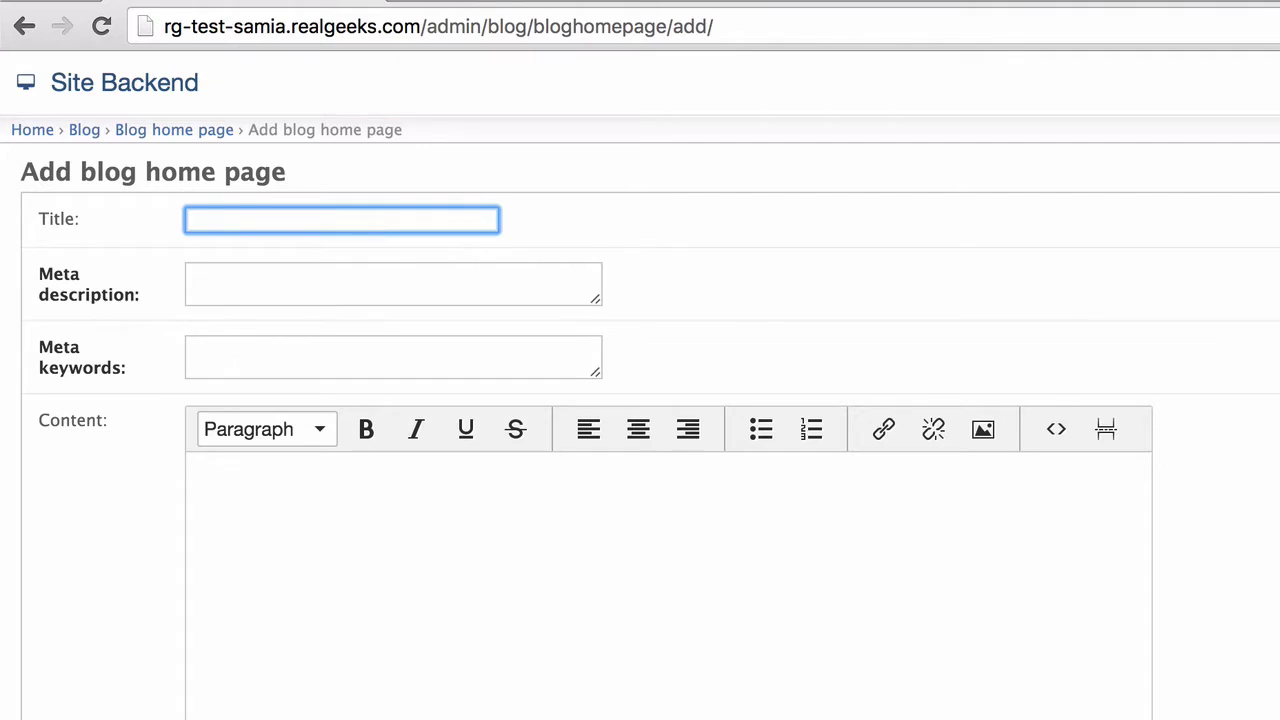
- Title the blog home page 'Hawaii Real Estate News Blog'
{"action": "type", "text": "Hawaii Real Esteate"}
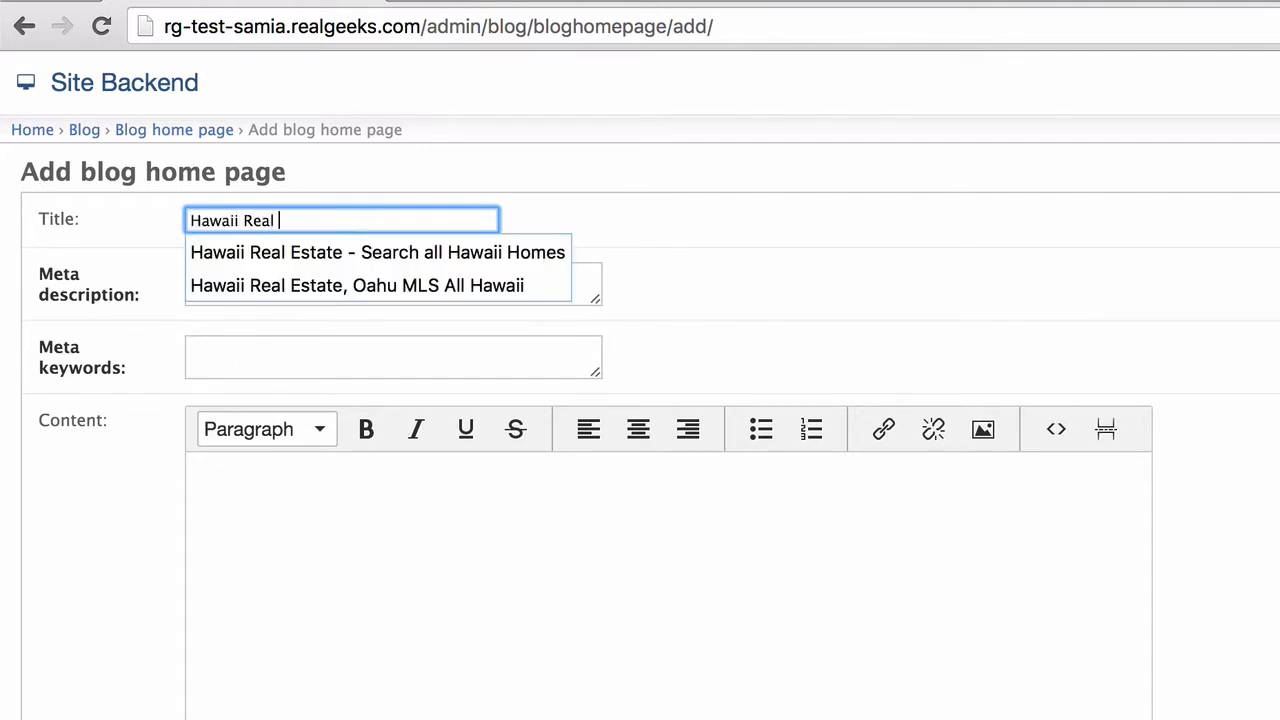
{"action": "key", "text": "BackSpace"}
{"action": "key", "text": "BackSpace"}
{"action": "key", "text": "BackSpace"}
{"action": "key", "text": "BackSpace"}
{"action": "type", "text": "ate News Blog"}
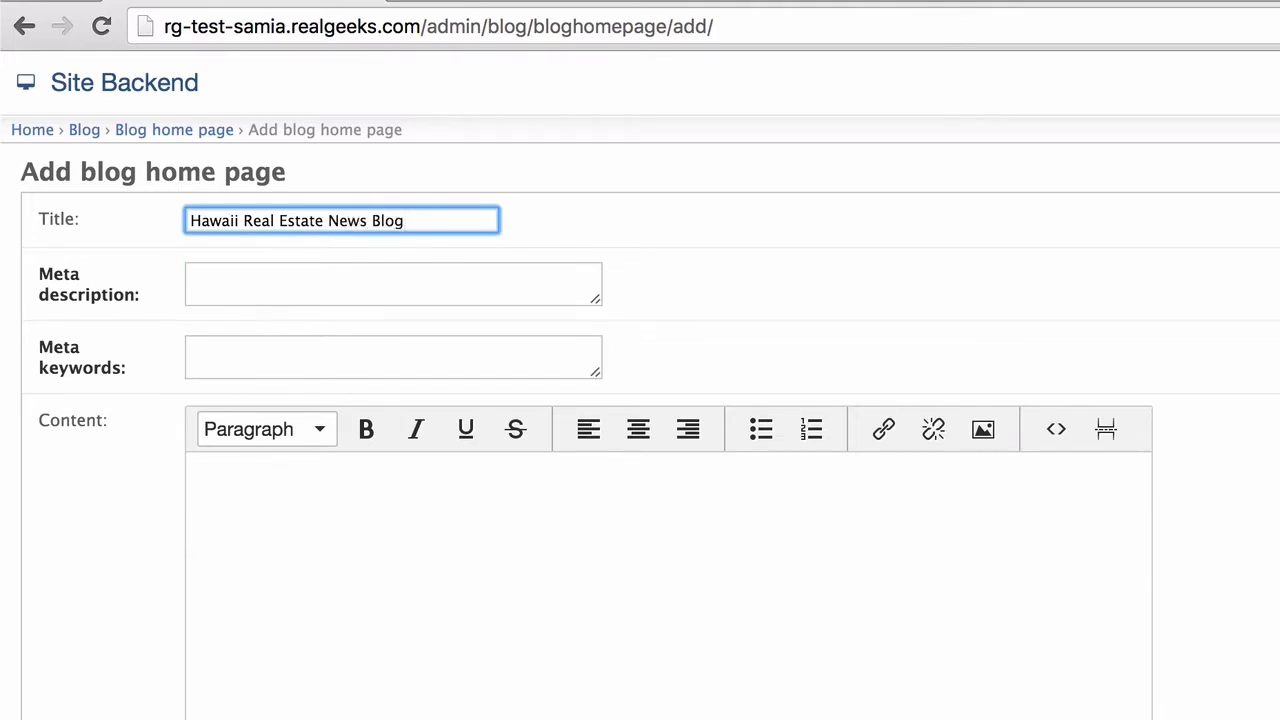
- Enter a meta description about market trends, Hawaiian living conditions and investing in Hawaiian Real Estate
{"action": "key", "text": "Tab"}
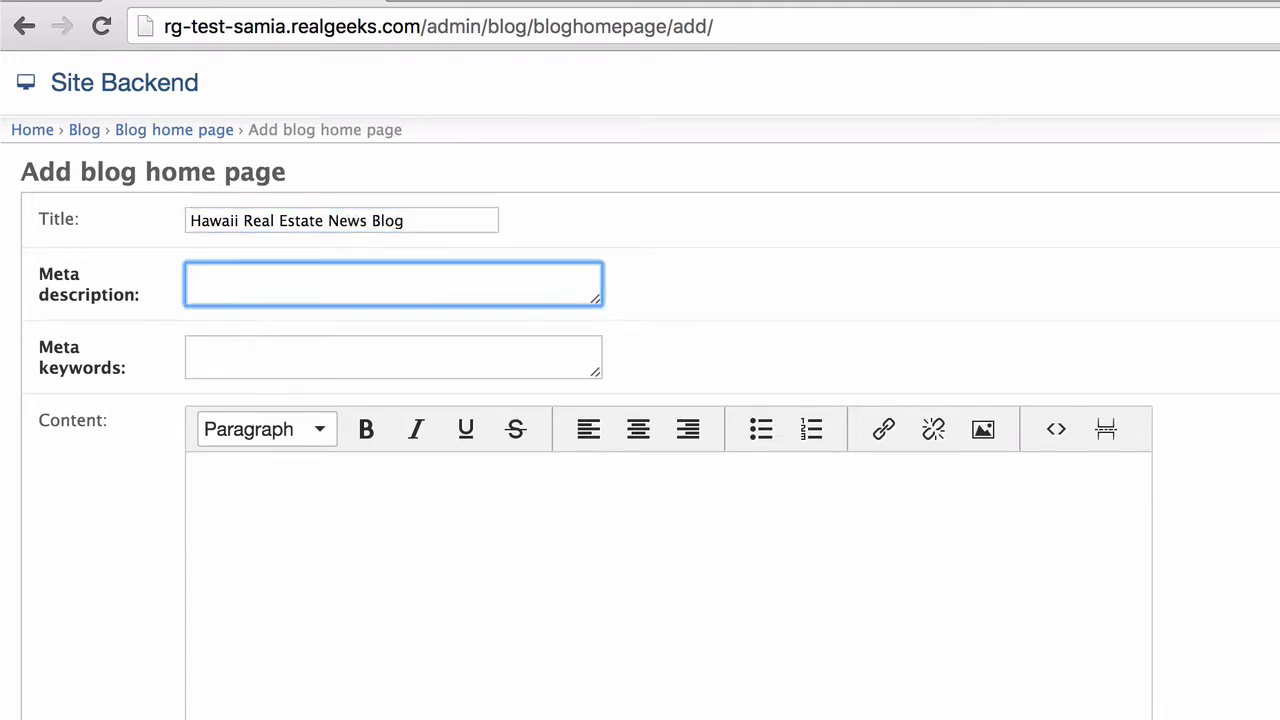
{"action": "type", "text": "Read about th"}
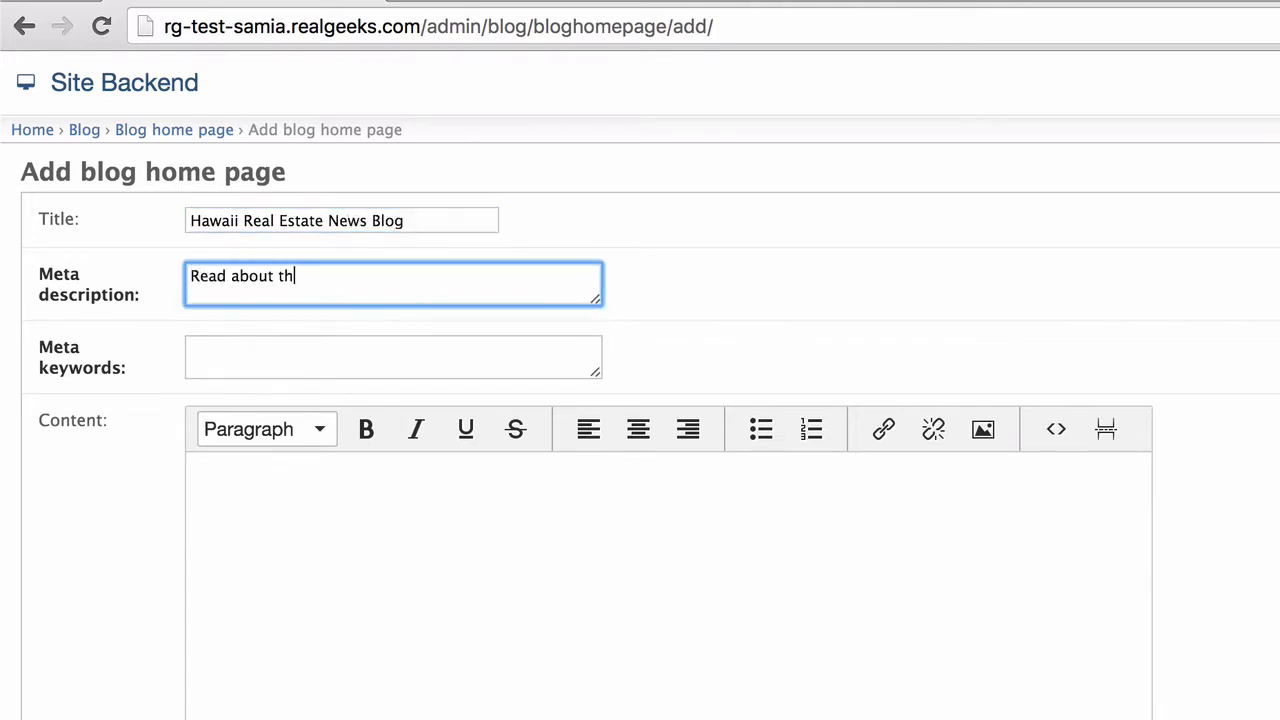
{"action": "type", "text": "e latest Market "}
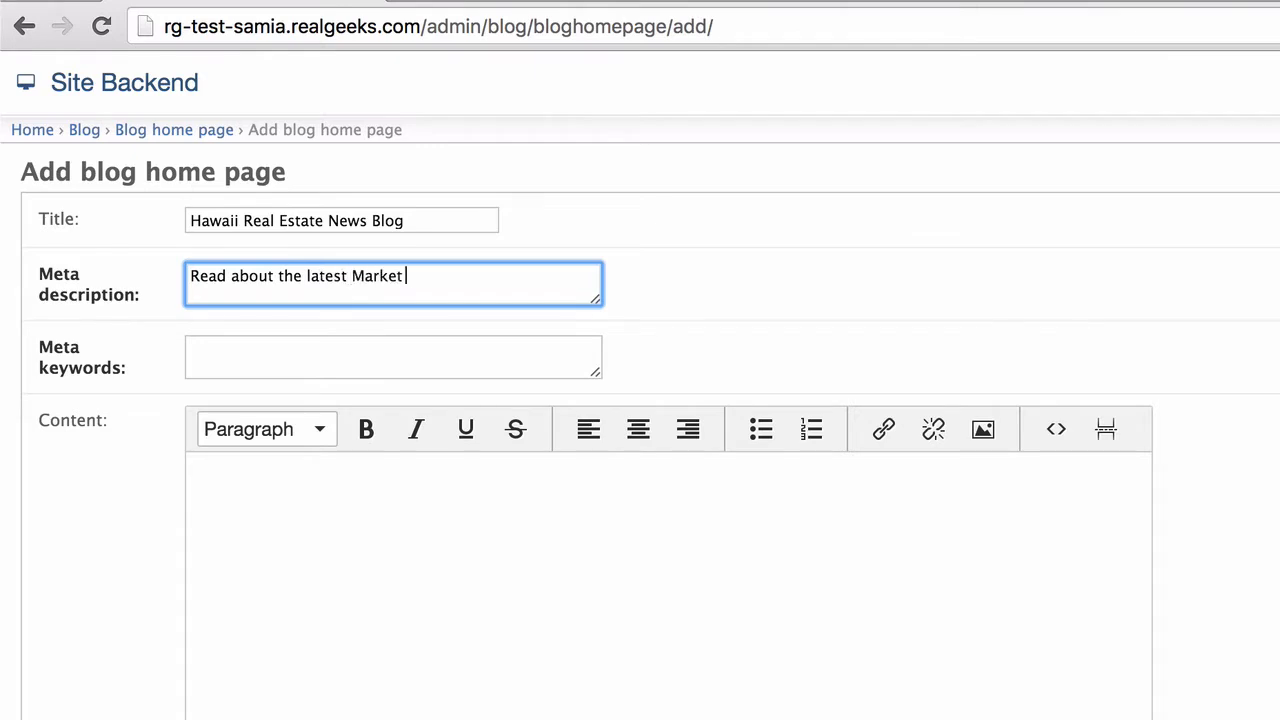
{"action": "type", "text": "Trends, Hawaiian living conditions,"}
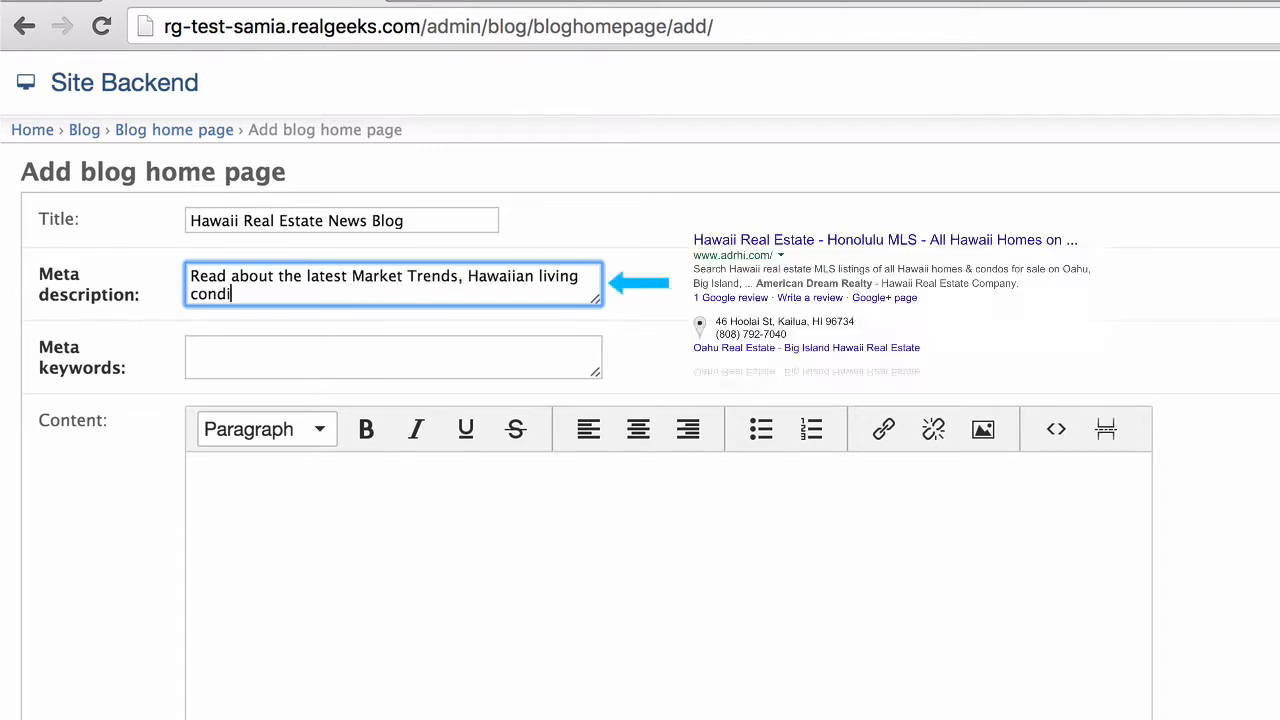
{"action": "key", "text": "BackSpace"}
{"action": "key", "text": "BackSpace"}
{"action": "type", "text": "and the benefi"}
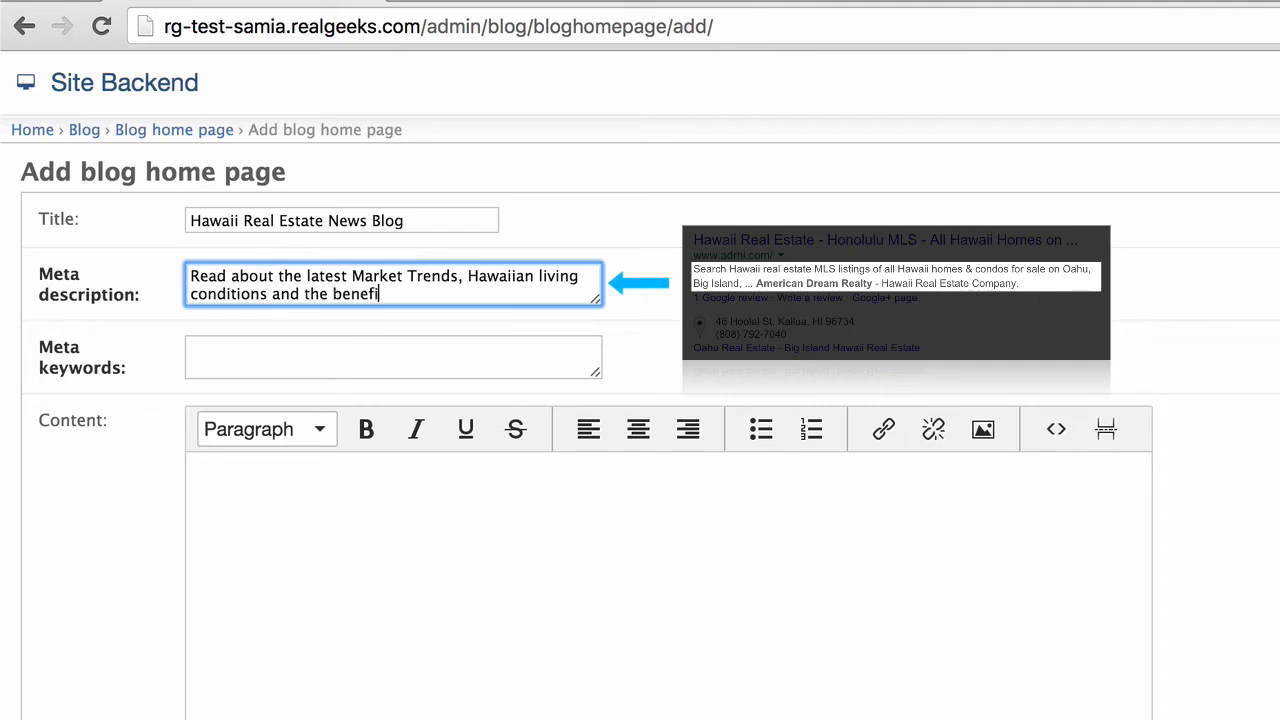
{"action": "type", "text": "ts of investings"}
{"action": "key", "text": "BackSpace"}
{"action": "type", "text": "in"}
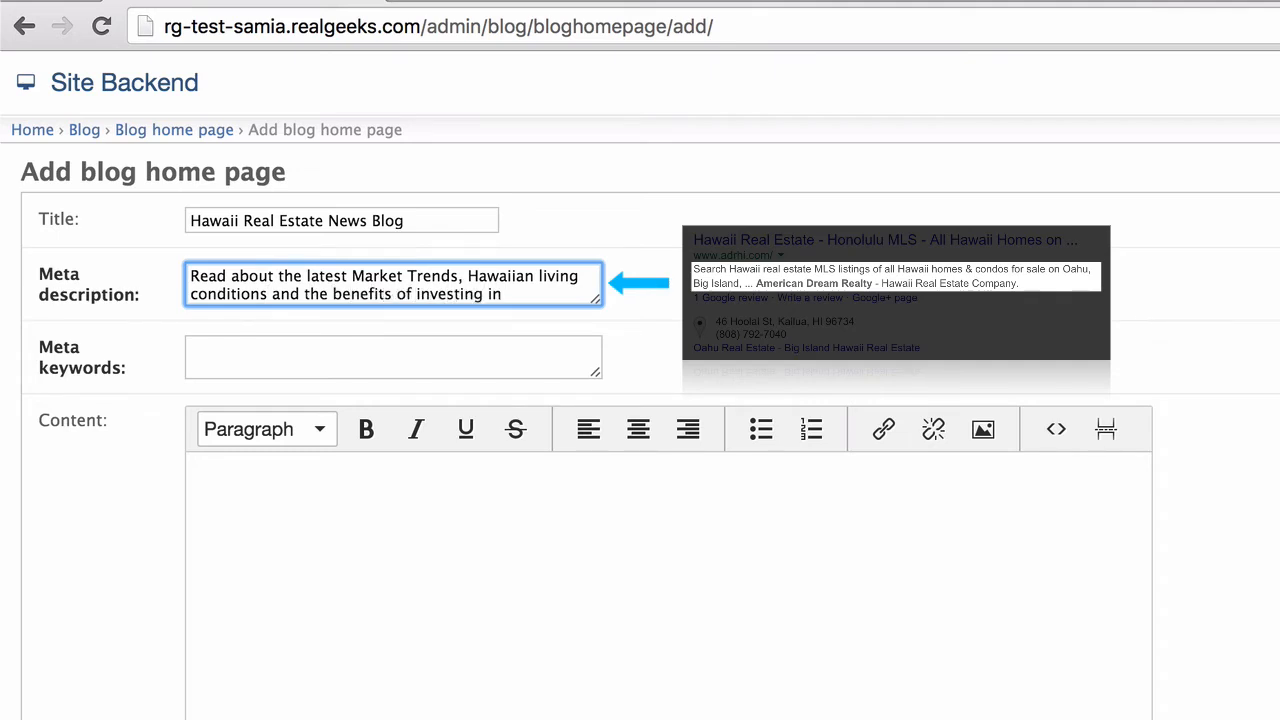
{"action": "type", "text": " Hawaiian Real Est"}
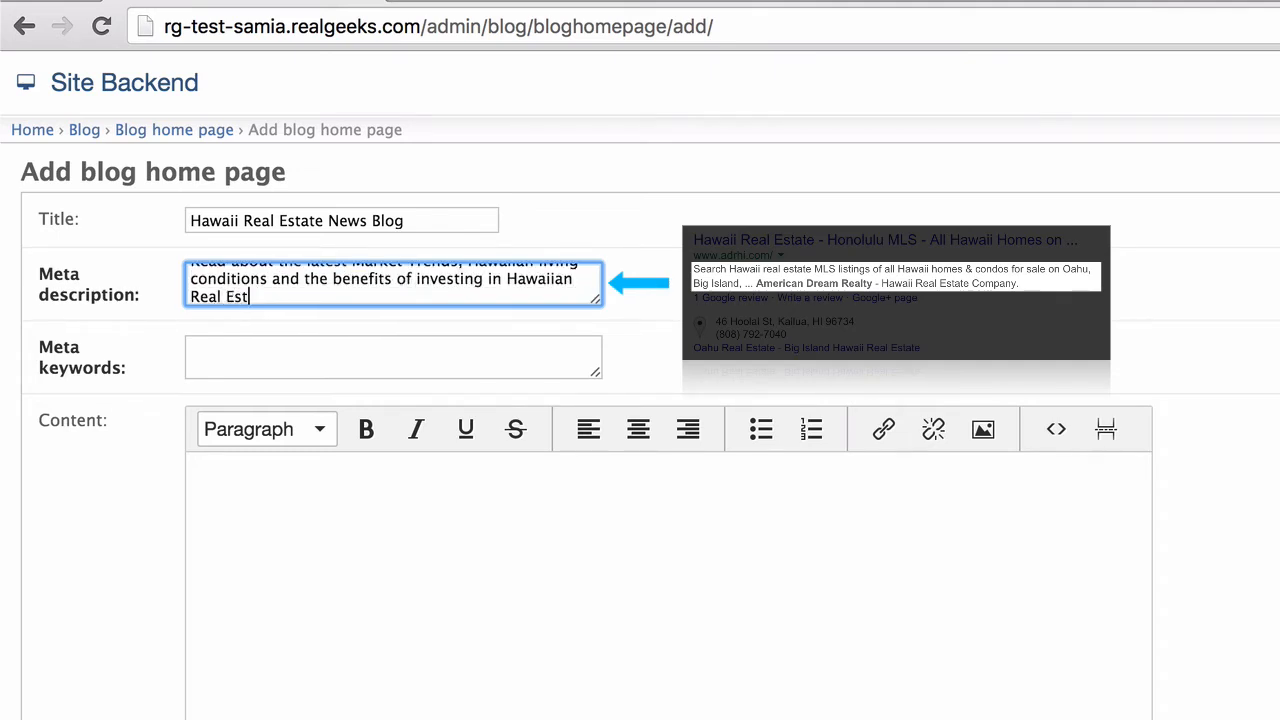
{"action": "type", "text": "ate."}
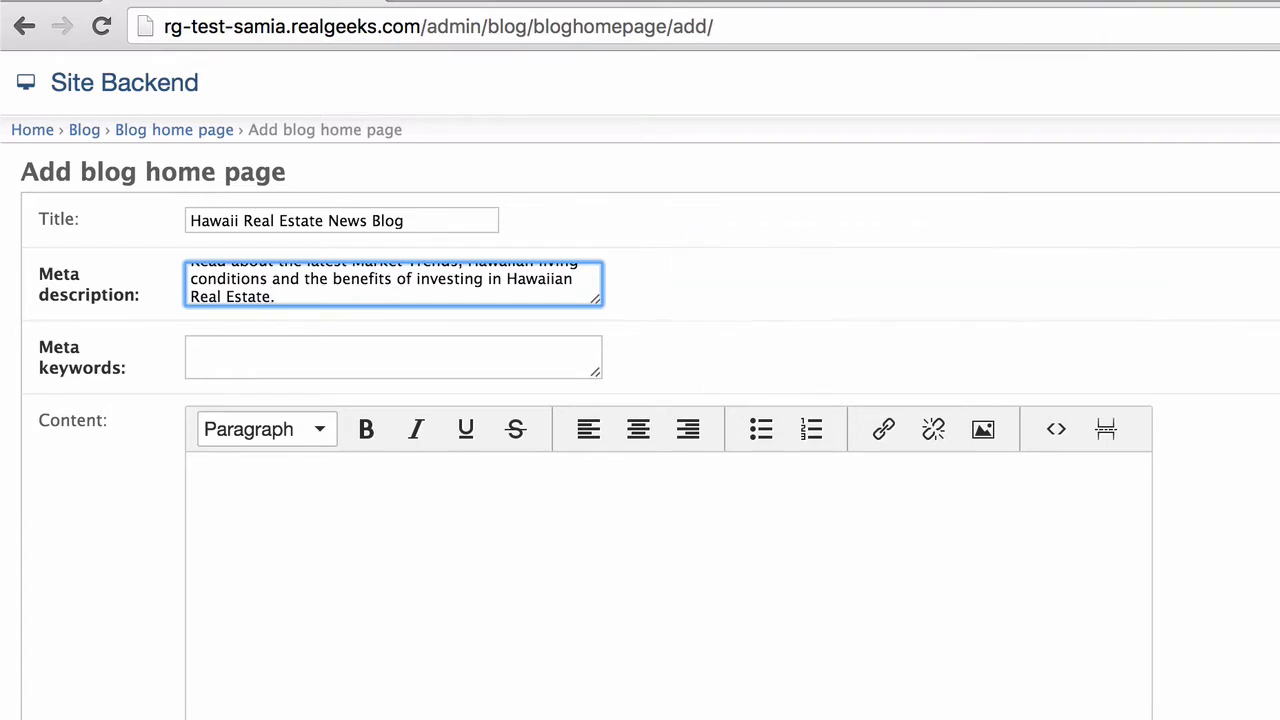
{"action": "key", "text": "Tab"}
- Enter meta keywords such as hawaii, hawaiian, real estate, island life, relocation, community and buying homes
{"action": "type", "text": "hawaii"}
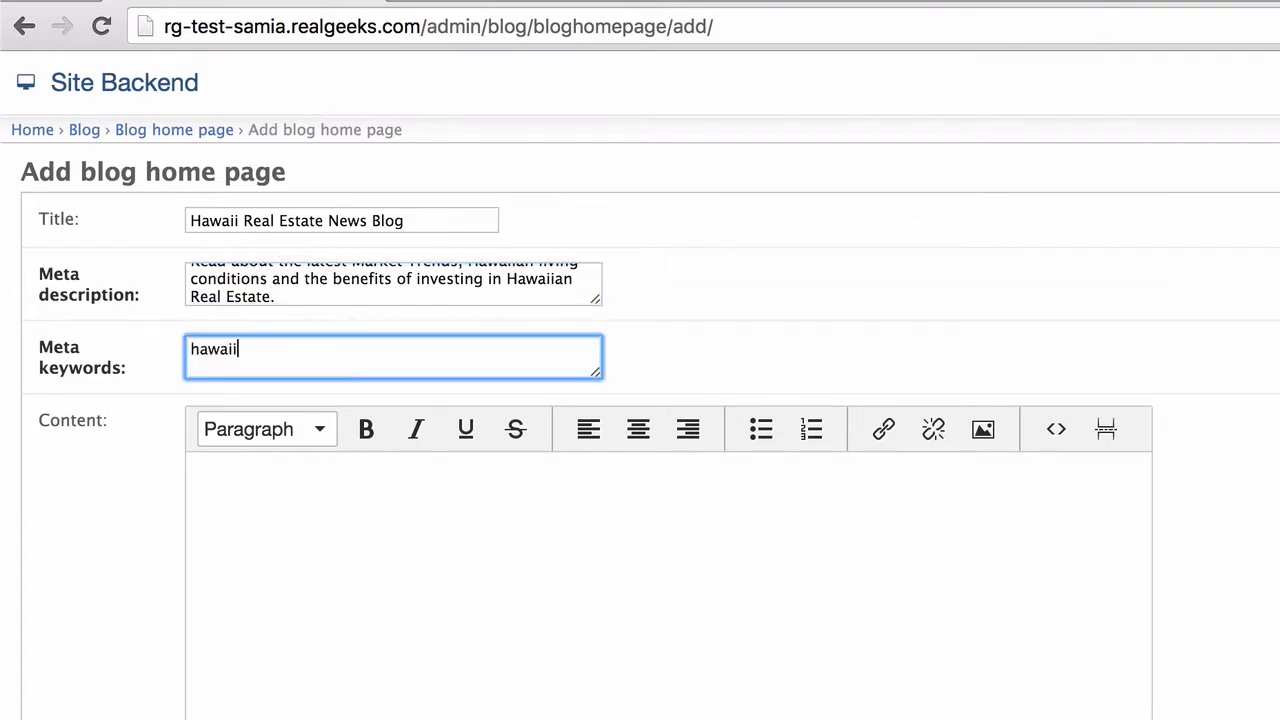
{"action": "type", "text": ", hawaiian, "}
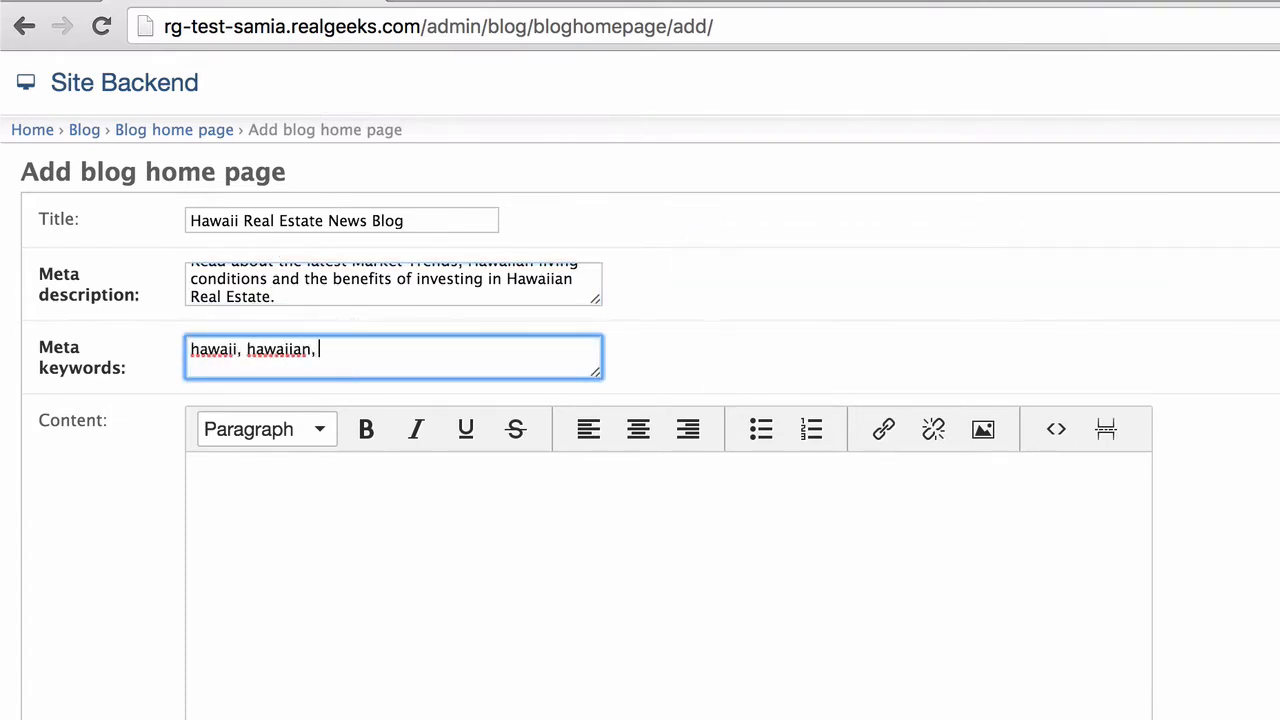
{"action": "type", "text": "real estate, island life,"}
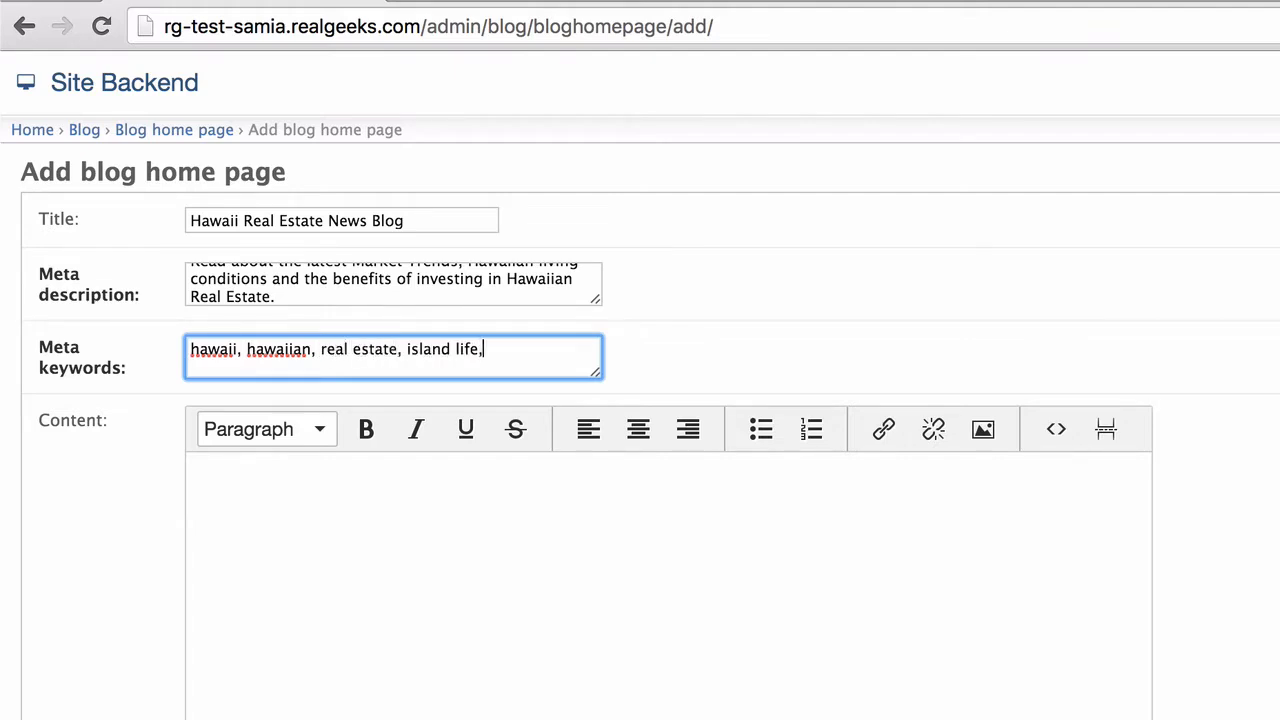
{"action": "type", "text": " hawaii life, sociab"}
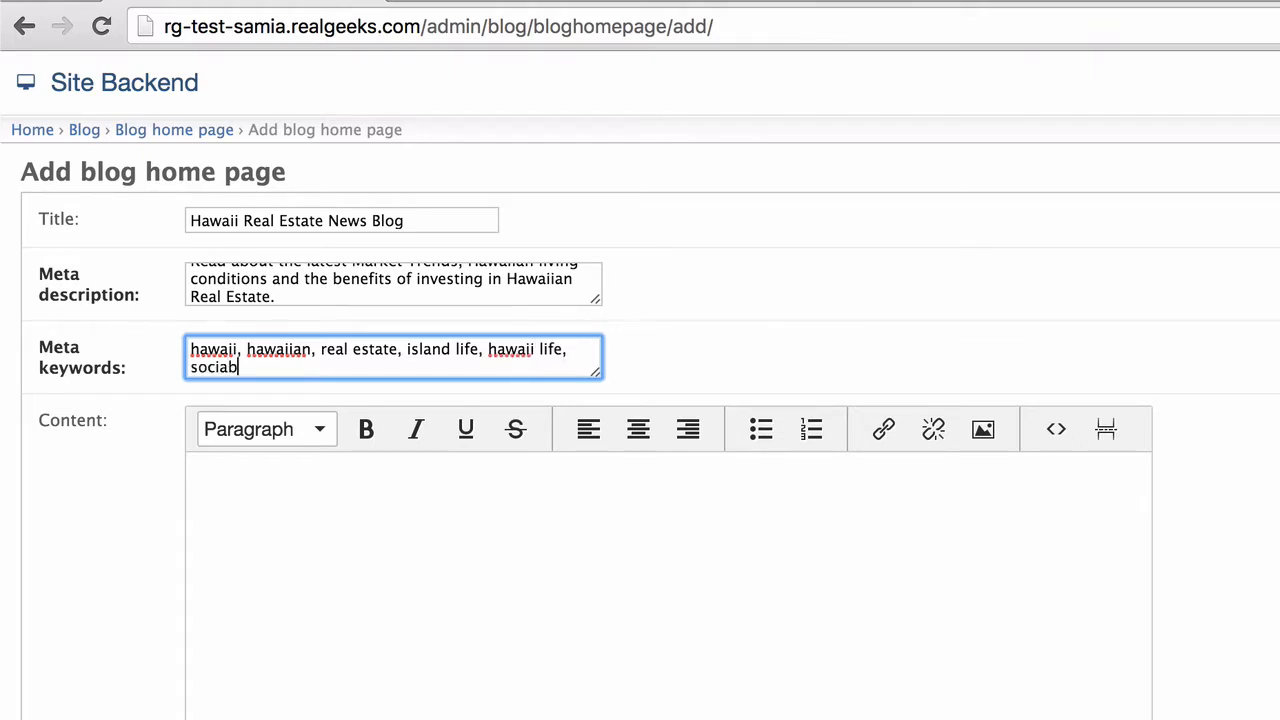
{"action": "type", "text": "ility, relocation"}
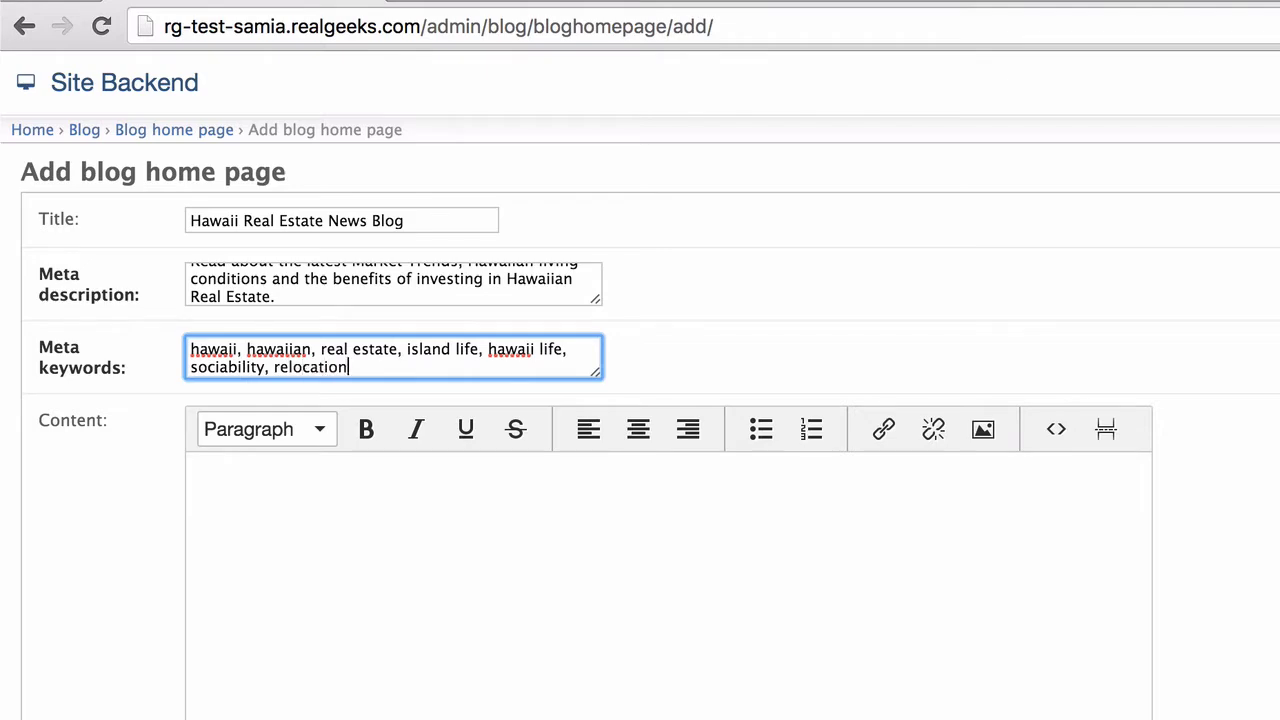
{"action": "type", "text": ", opinions, "}
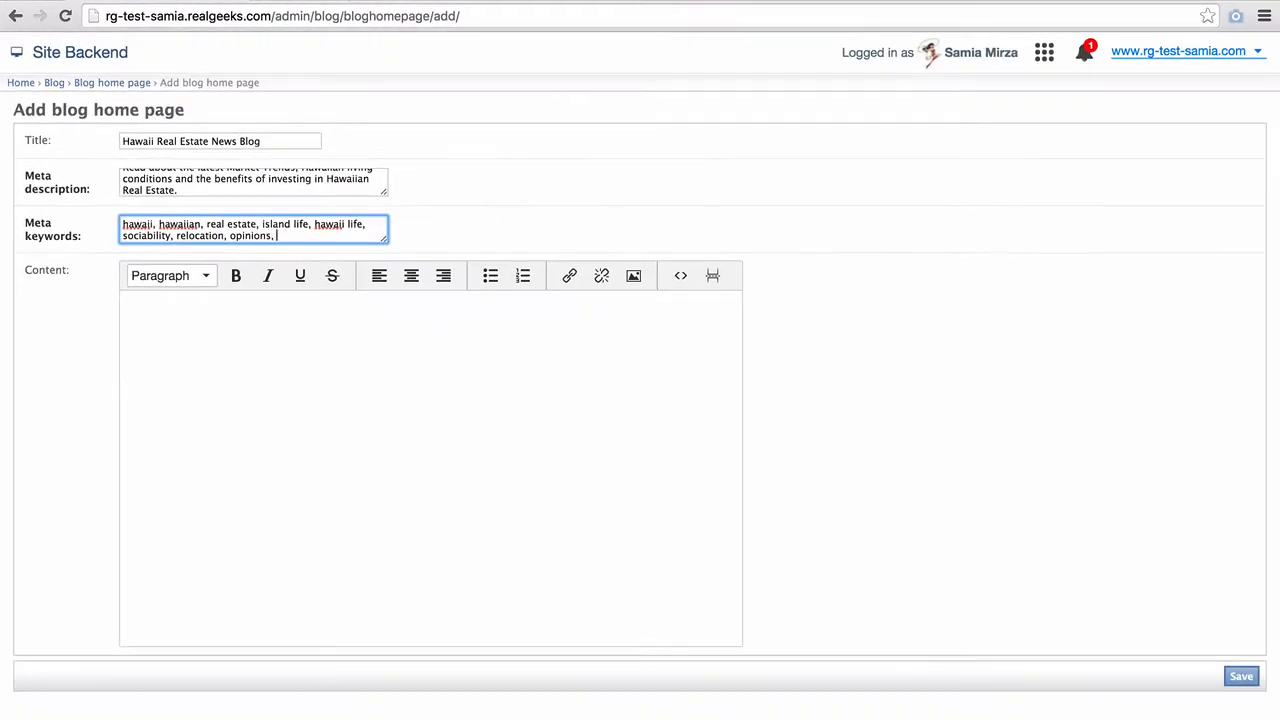
{"action": "type", "text": "community, buying homes"}
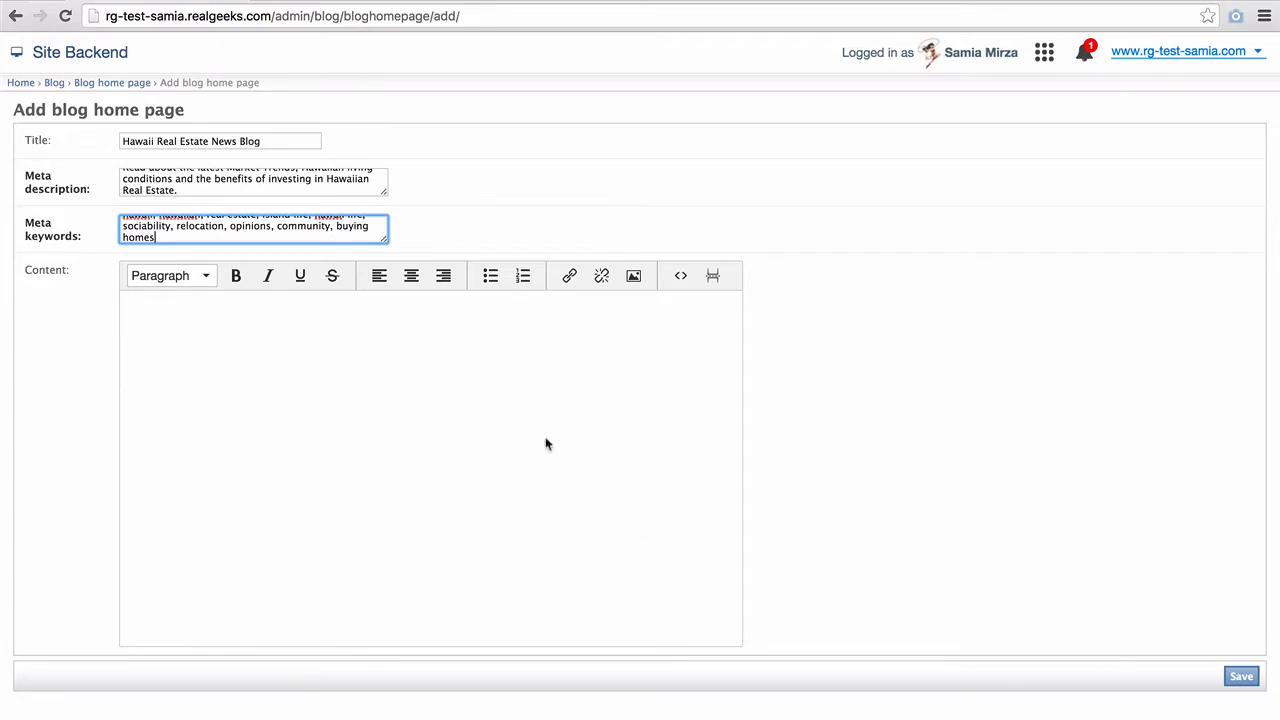
{"action": "left_click", "coordinate": [411, 329]}
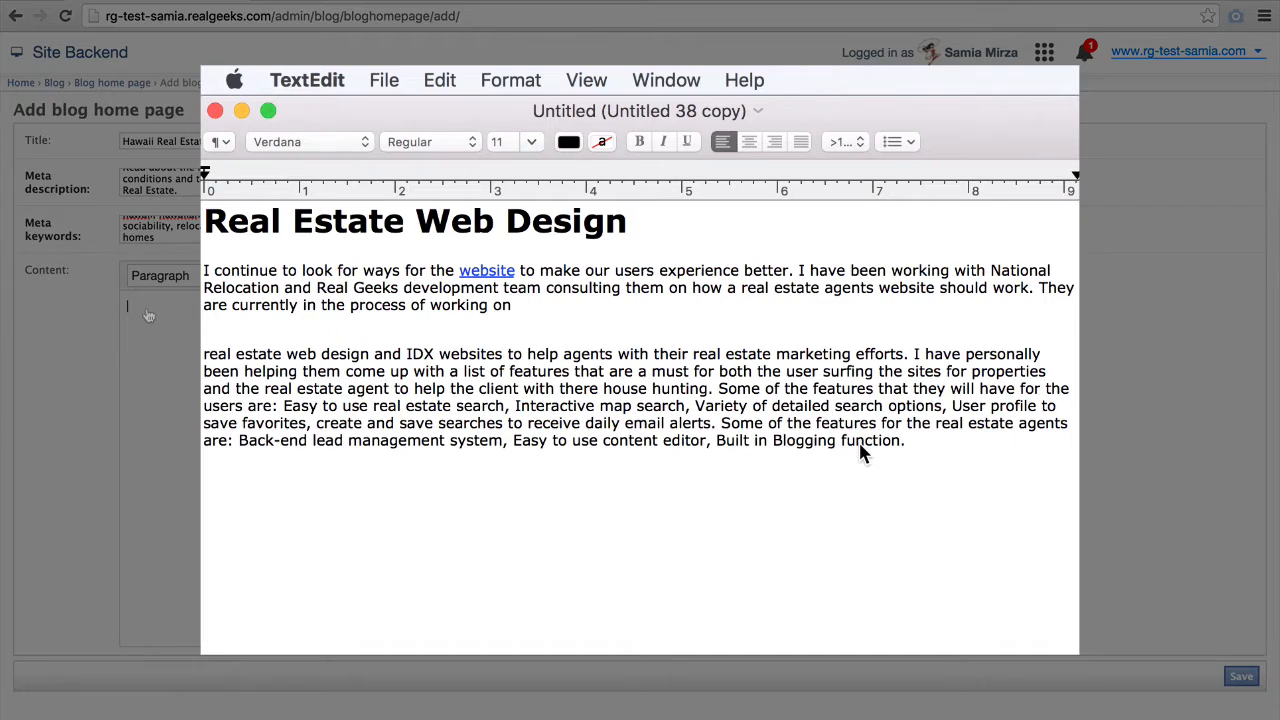
- Convert the TextEdit draft to plain text
{"action": "left_click", "coordinate": [494, 72]}
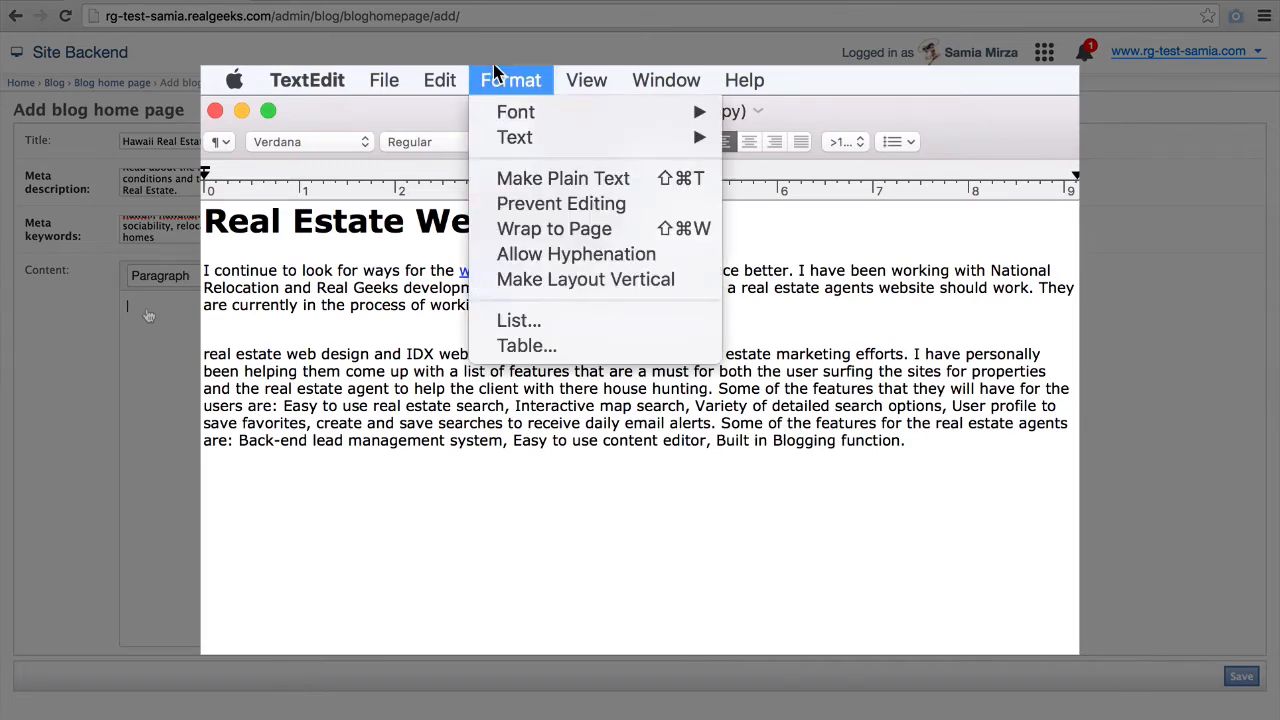
{"action": "left_click", "coordinate": [508, 180]}
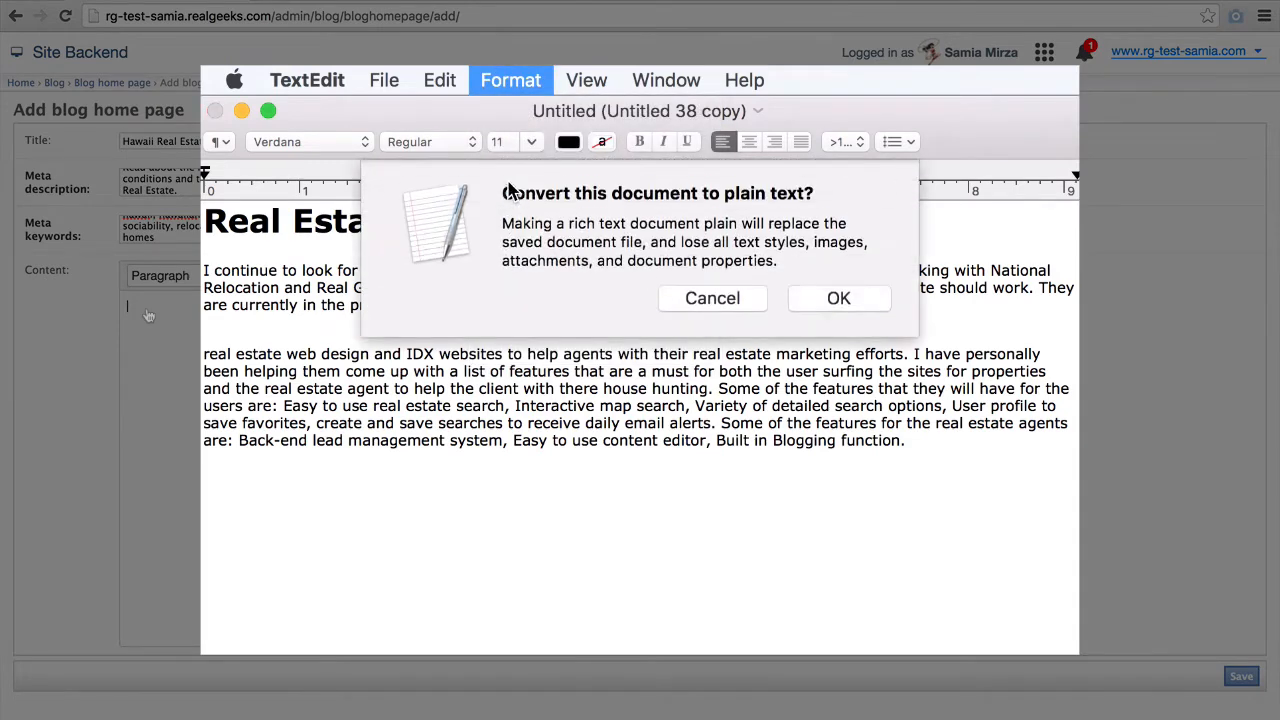
{"action": "left_click", "coordinate": [836, 300]}
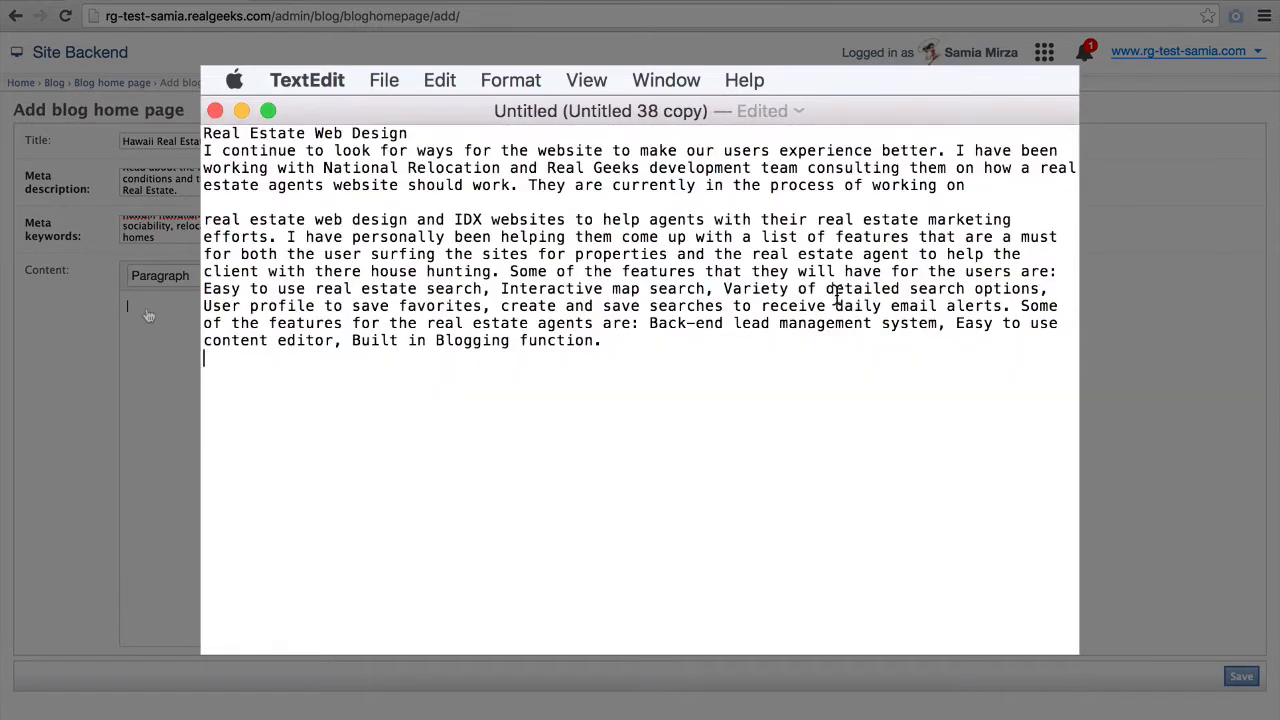
- Copy the entire Real Estate Web Design article and return to the blog form
{"action": "left_click_drag", "start_coordinate": [300, 195], "coordinate": [205, 128]}
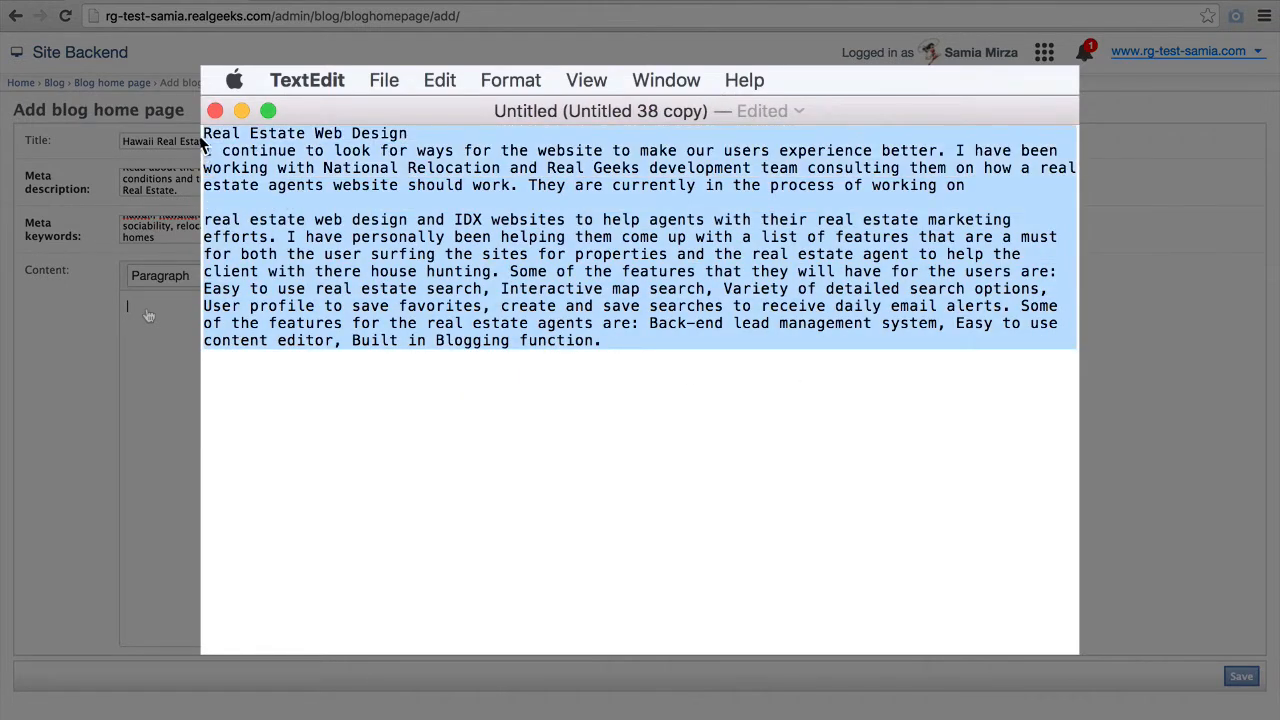
{"action": "right_click", "coordinate": [362, 195]}
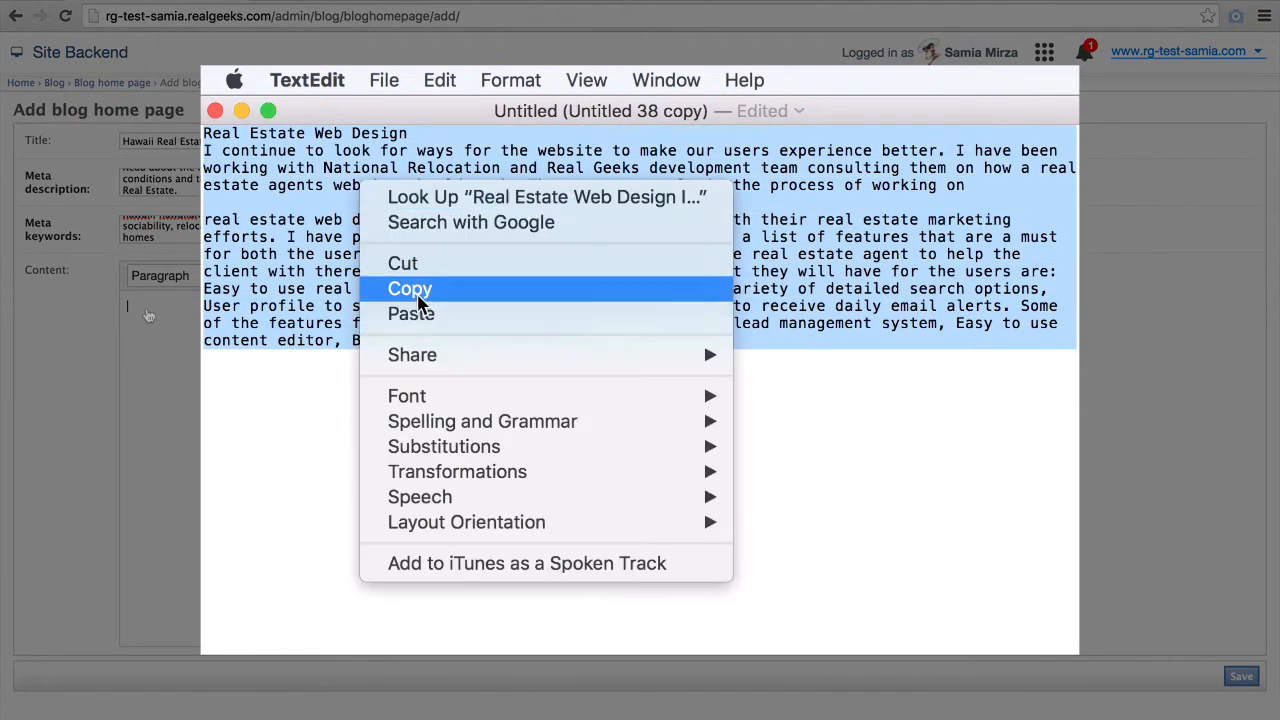
{"action": "left_click", "coordinate": [414, 288]}
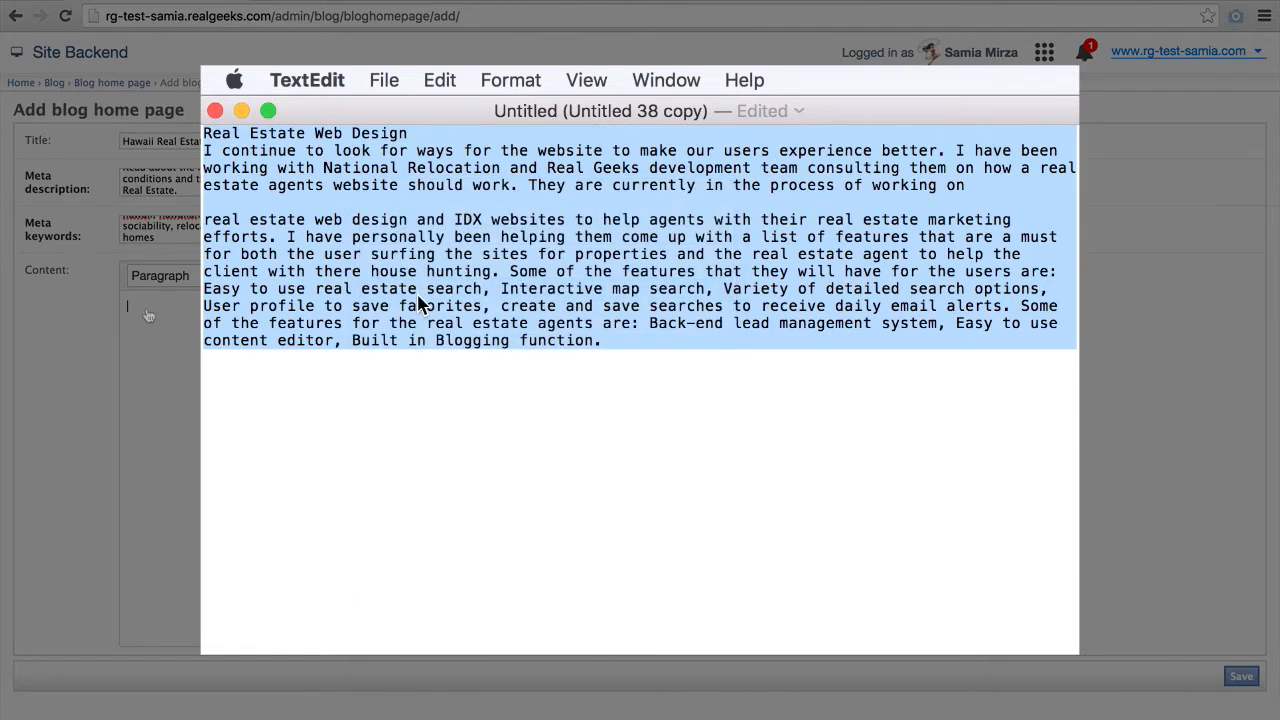
{"action": "left_click", "coordinate": [142, 302]}
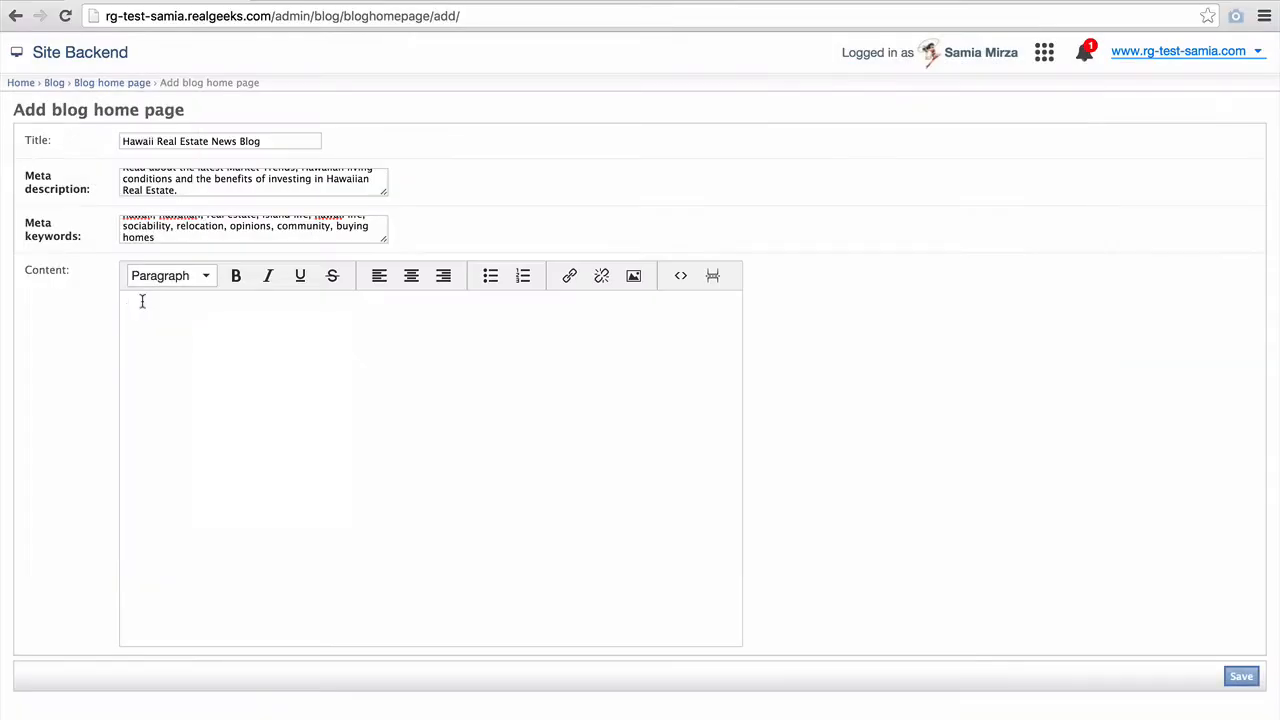
- Paste the article into Content and format the 'Real Estate Web Design' line as Heading 1
{"action": "right_click", "coordinate": [142, 302]}
{"action": "left_click", "coordinate": [193, 380]}
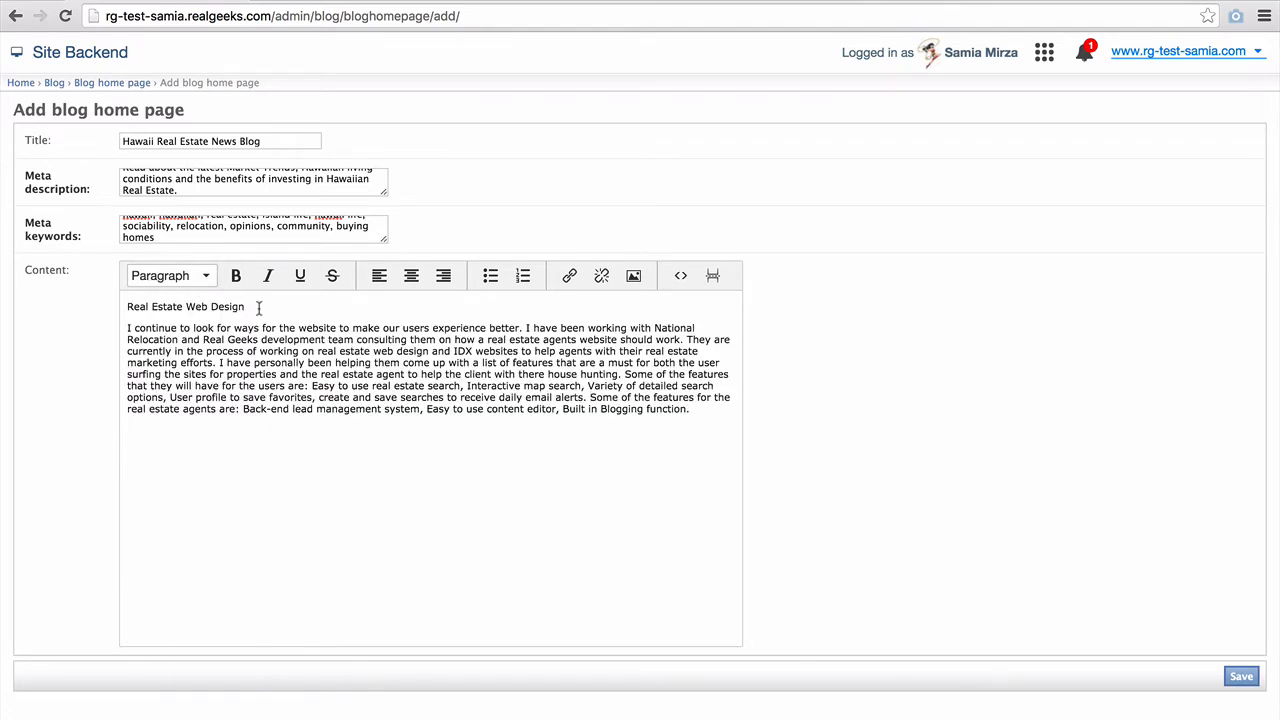
{"action": "left_click_drag", "start_coordinate": [258, 309], "coordinate": [97, 297]}
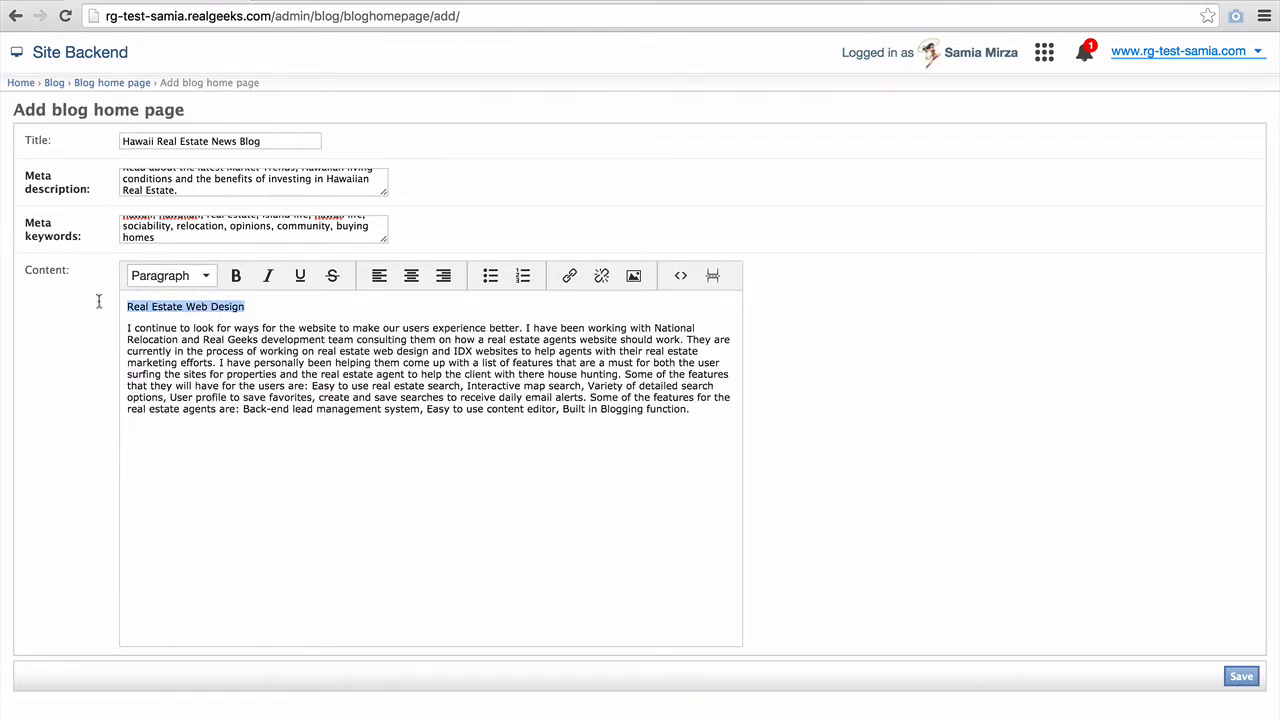
{"action": "left_click", "coordinate": [211, 277]}
{"action": "left_click", "coordinate": [215, 393]}
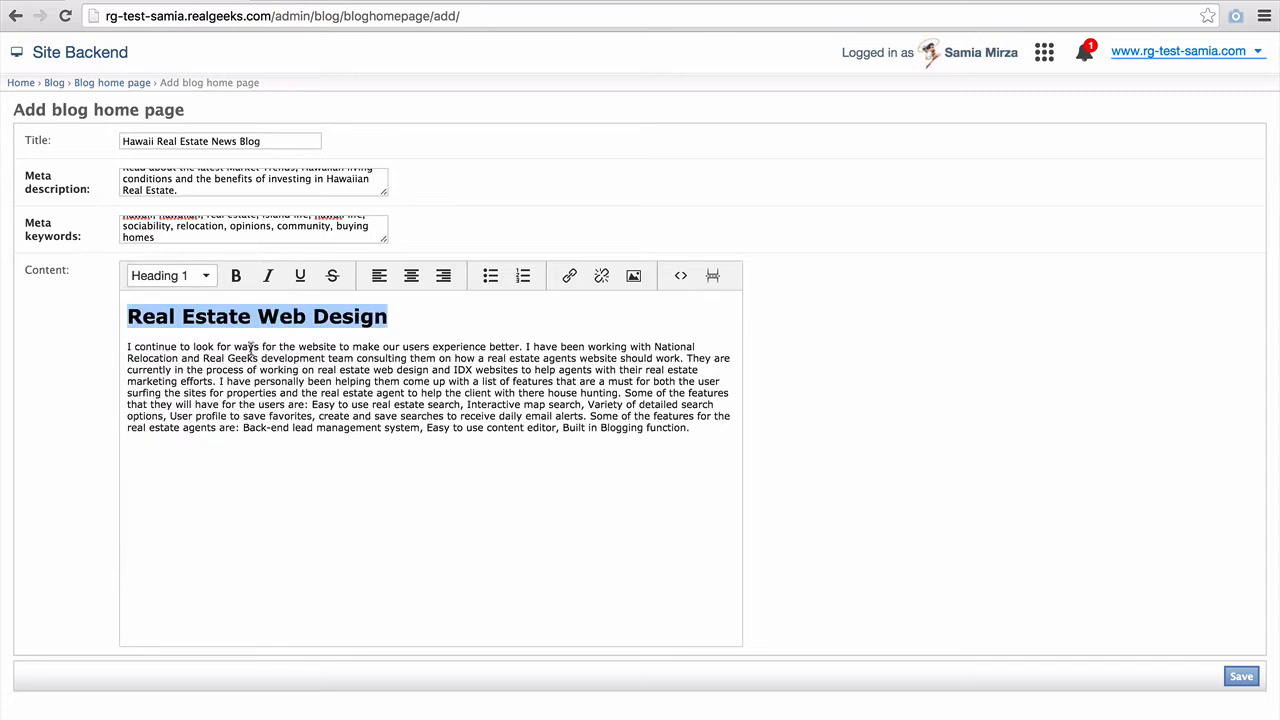
{"action": "left_click", "coordinate": [231, 347]}
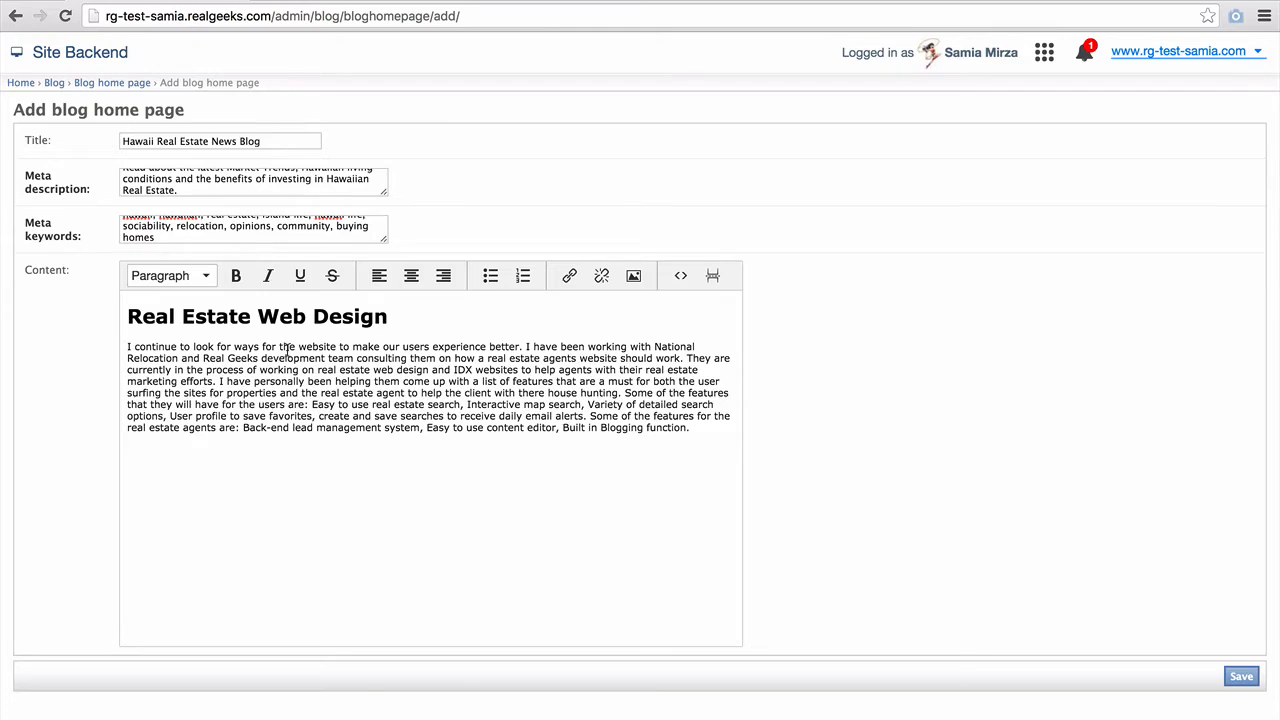
- Link the word 'website' in the first paragraph to /featured/
{"action": "left_click_drag", "start_coordinate": [299, 350], "coordinate": [334, 350]}
{"action": "left_click", "coordinate": [567, 279]}
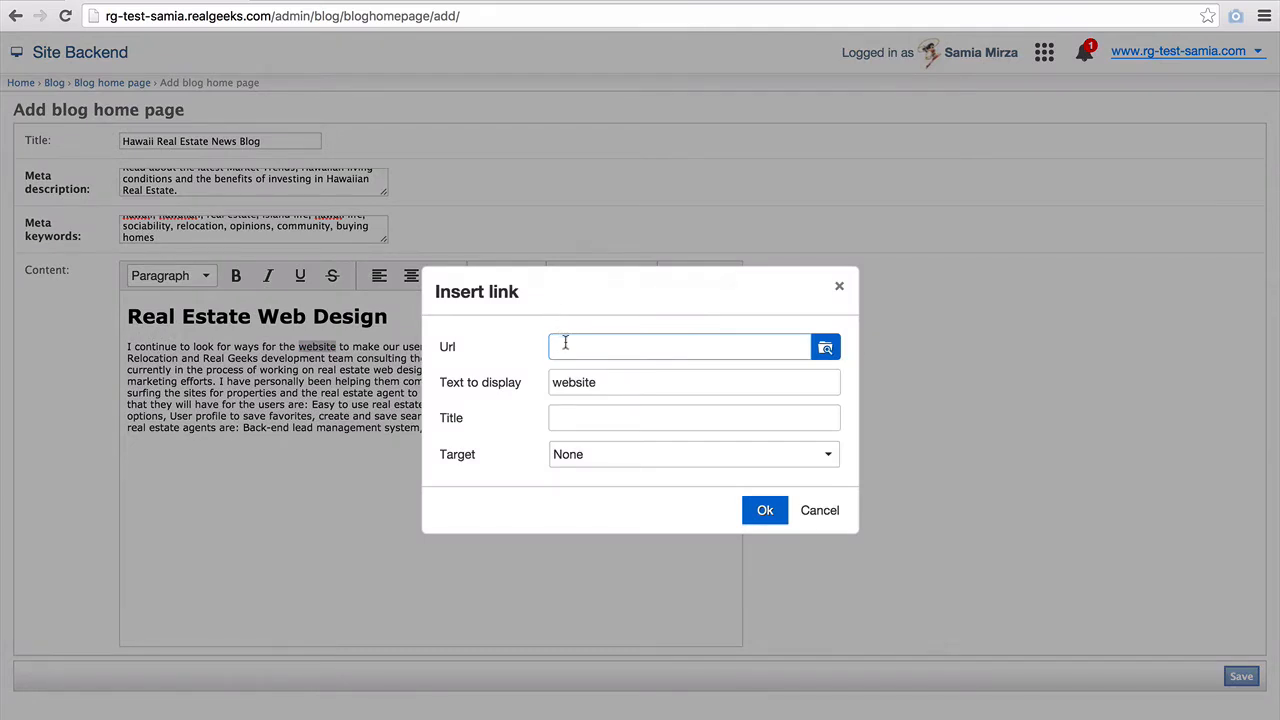
{"action": "type", "text": "http://www.realgeeks.com"}
{"action": "key", "text": "ctrl+a"}
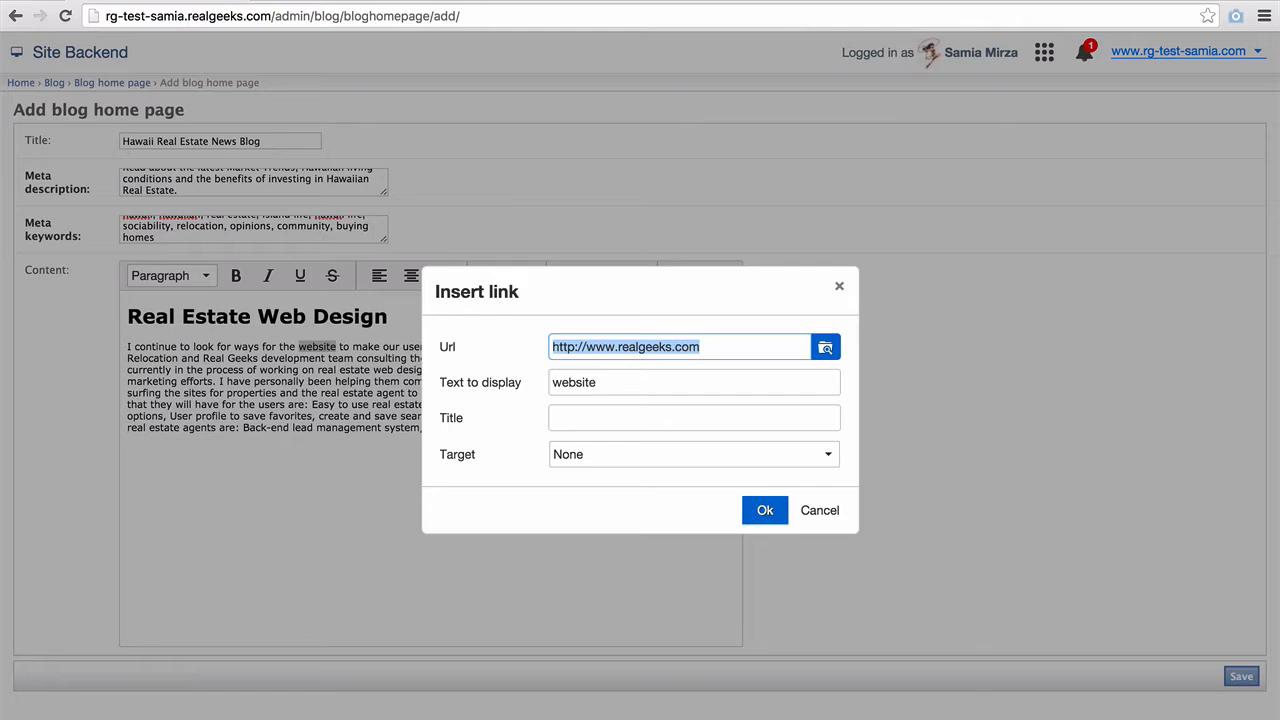
{"action": "type", "text": "/"}
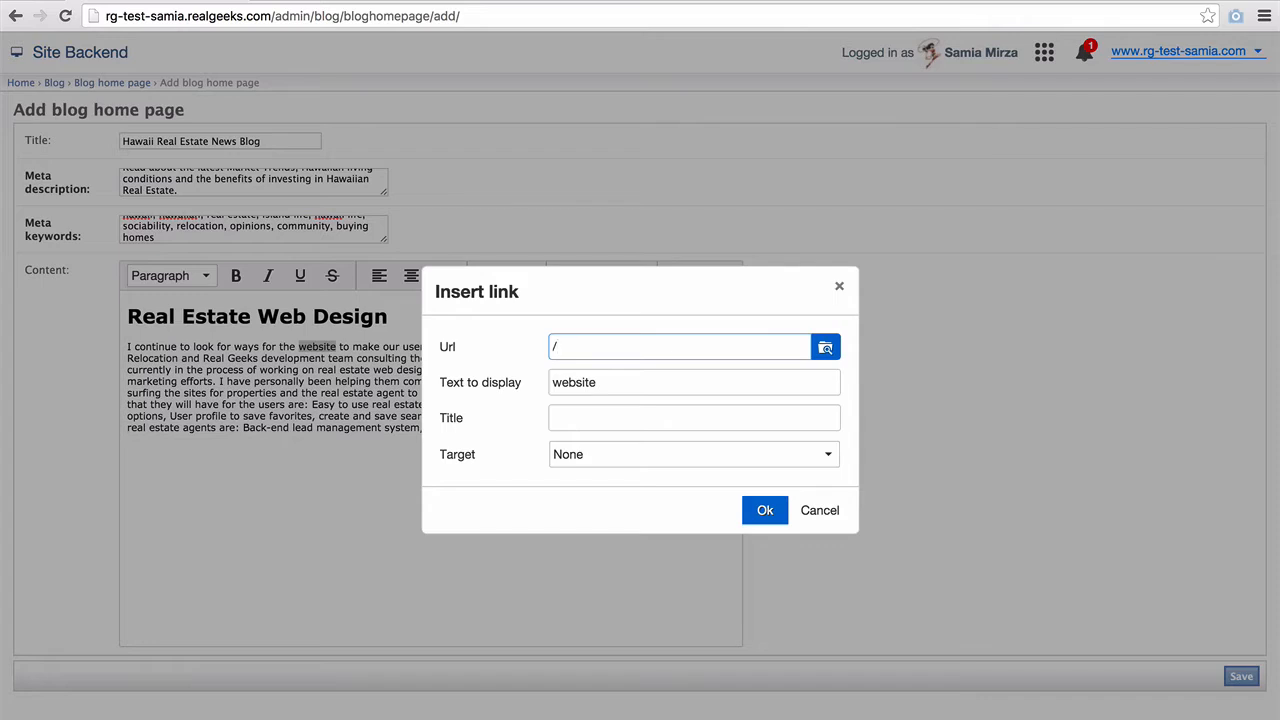
{"action": "type", "text": "featured/"}
{"action": "left_click", "coordinate": [768, 510]}
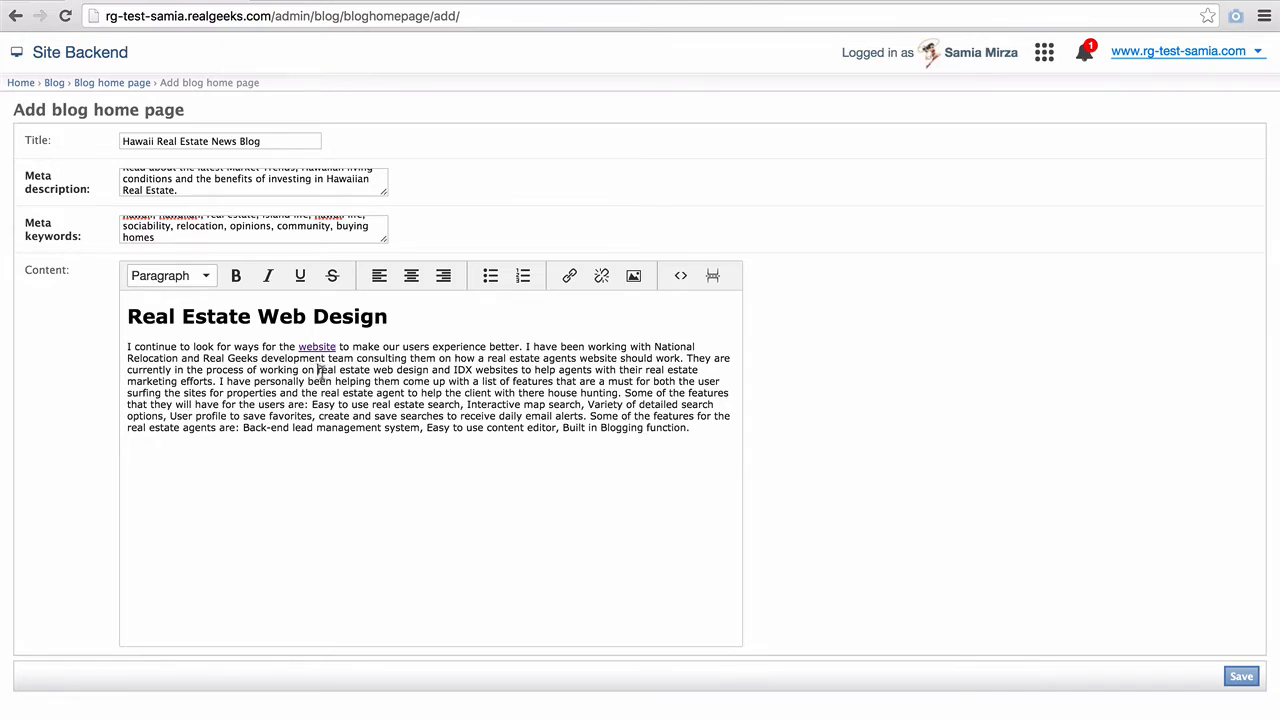
{"action": "left_click", "coordinate": [635, 275]}
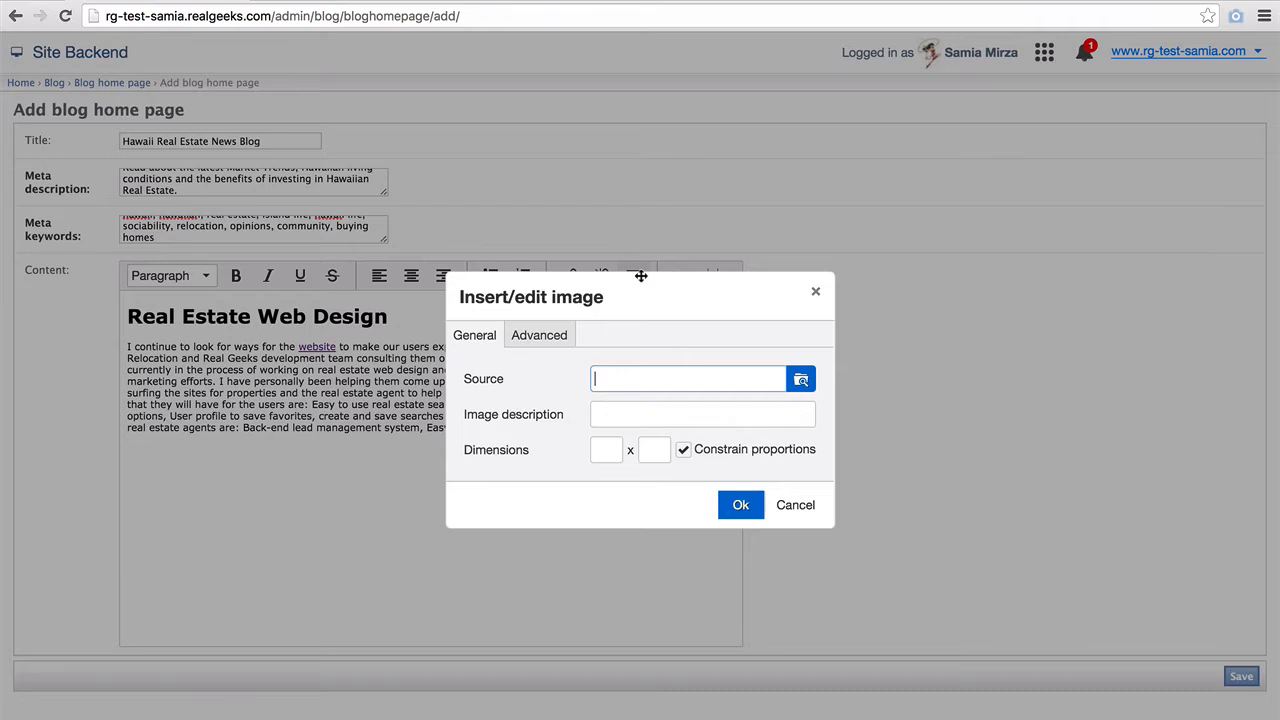
- Choose maui.jpg as the image source and set its width to 300 px
{"action": "left_click", "coordinate": [801, 380]}
{"action": "scroll", "coordinate": [780, 389], "scroll_direction": "down", "scroll_amount": 5}
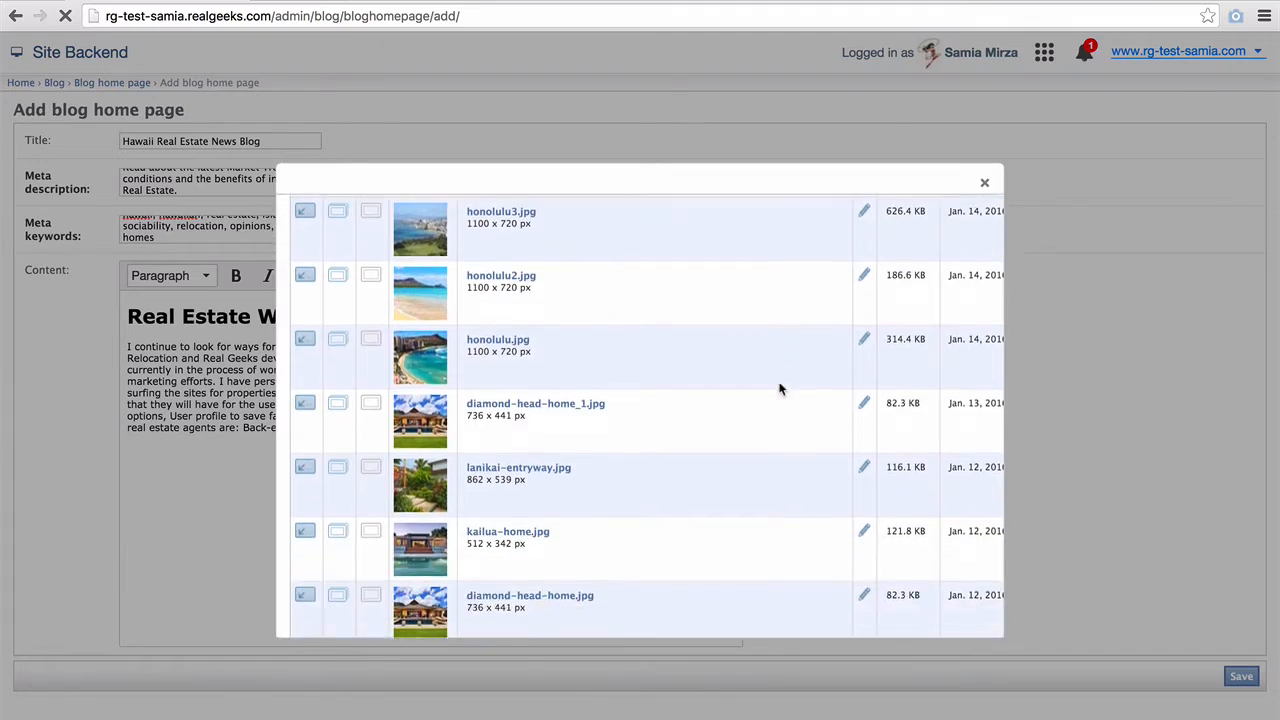
{"action": "scroll", "coordinate": [780, 389], "scroll_direction": "down", "scroll_amount": 4}
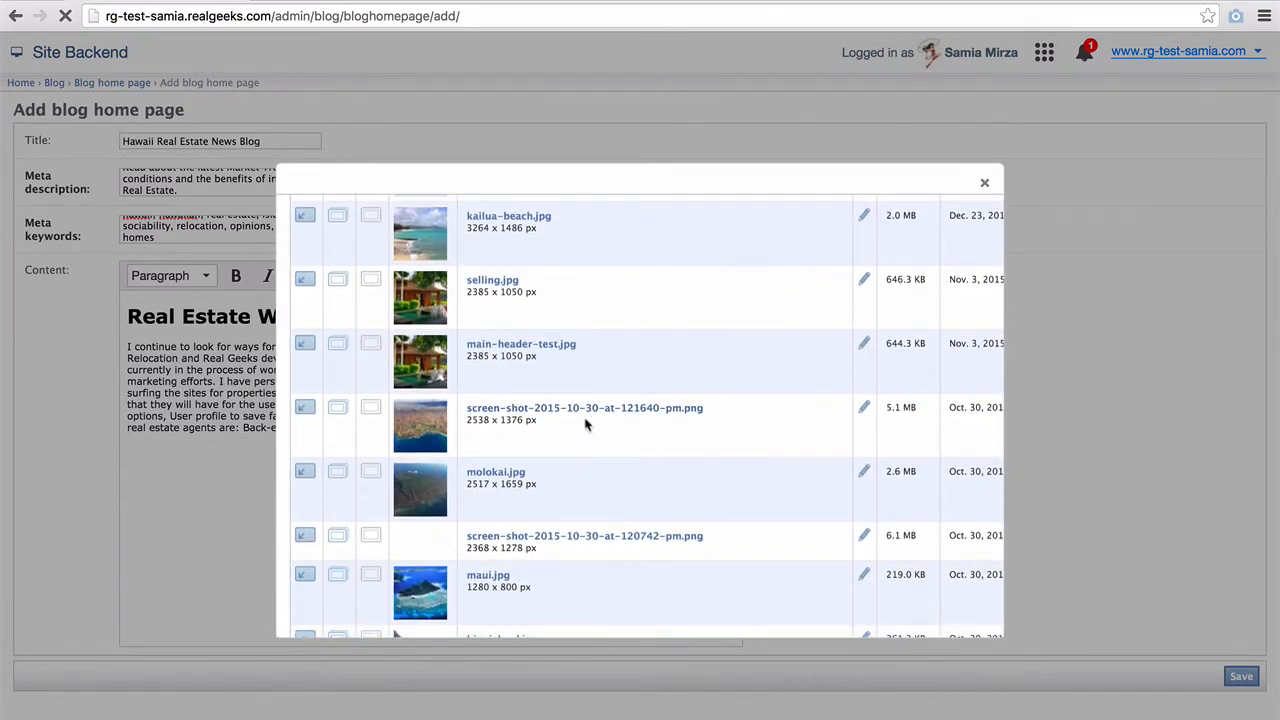
{"action": "scroll", "coordinate": [405, 540], "scroll_direction": "down", "scroll_amount": 2}
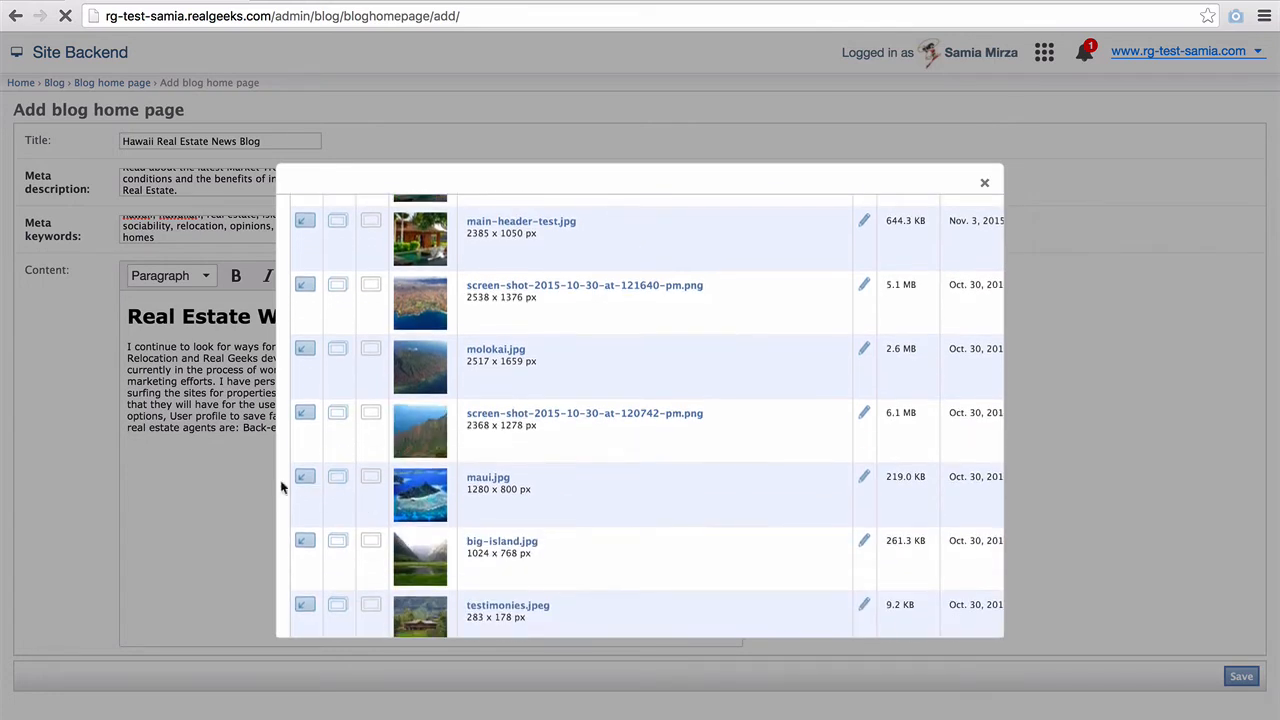
{"action": "left_click", "coordinate": [302, 476]}
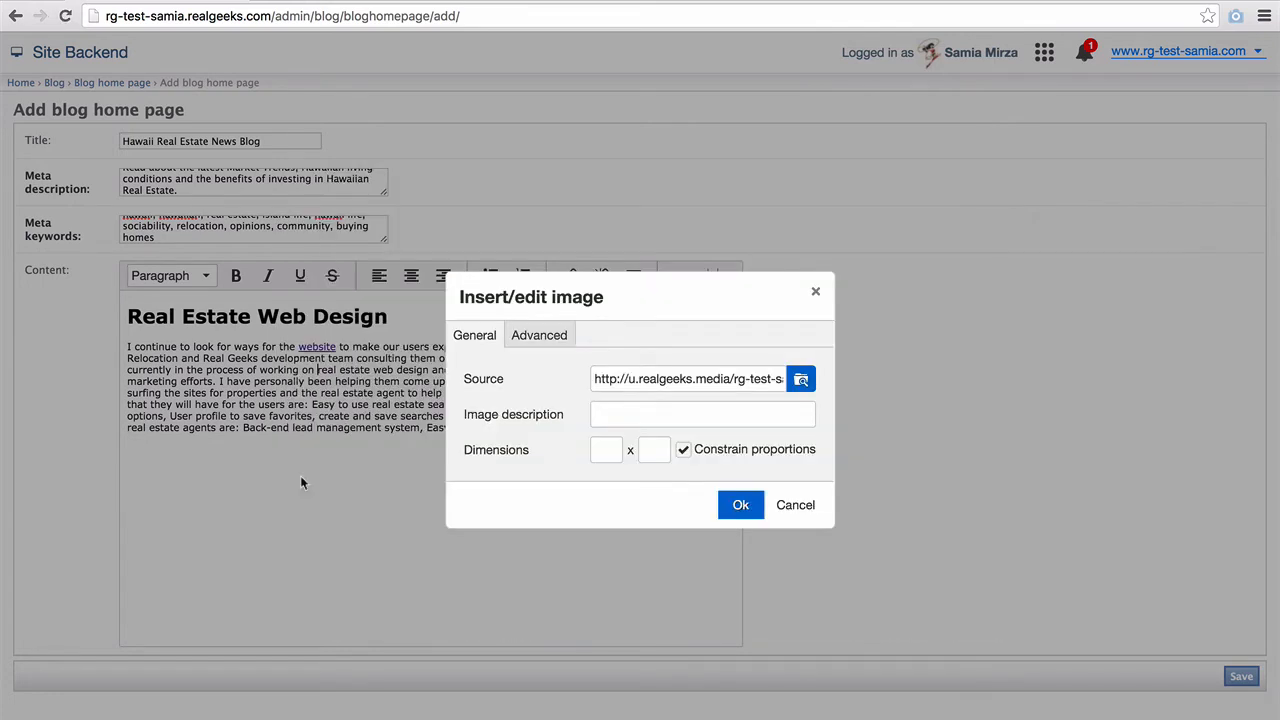
{"action": "left_click", "coordinate": [614, 449]}
{"action": "double_click", "coordinate": [614, 449]}
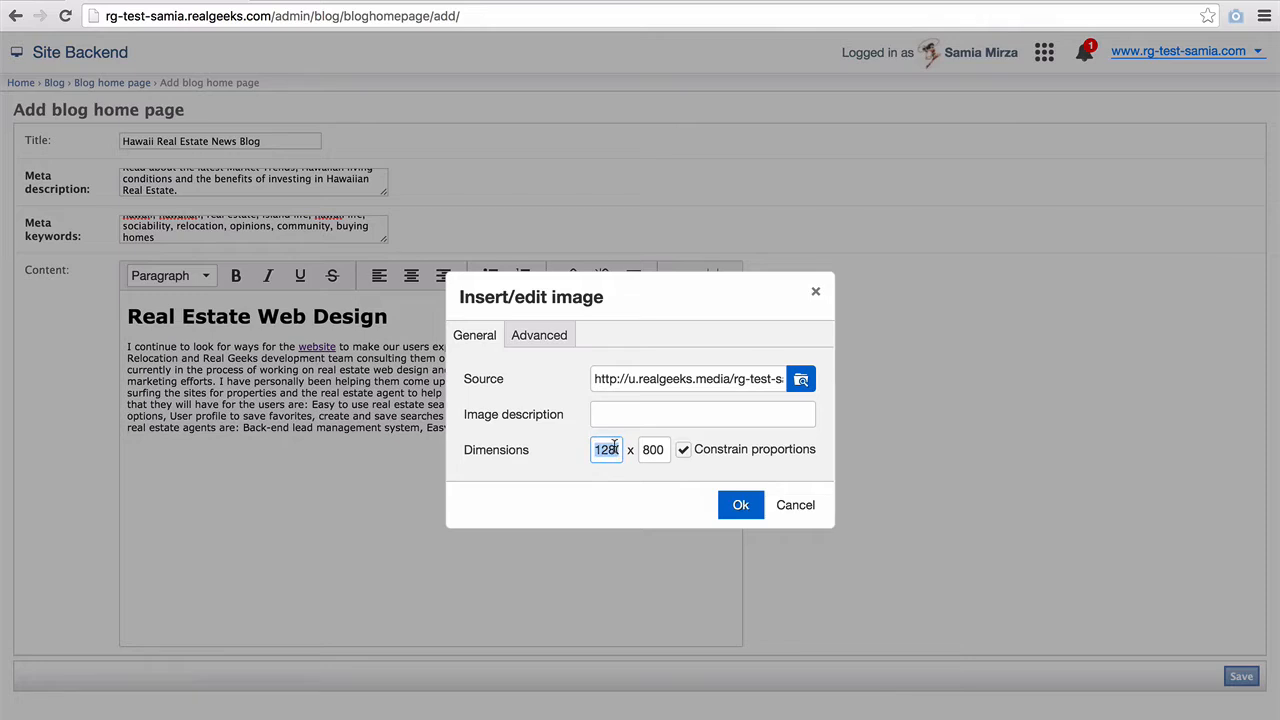
{"action": "type", "text": "300"}
{"action": "key", "text": "Tab"}
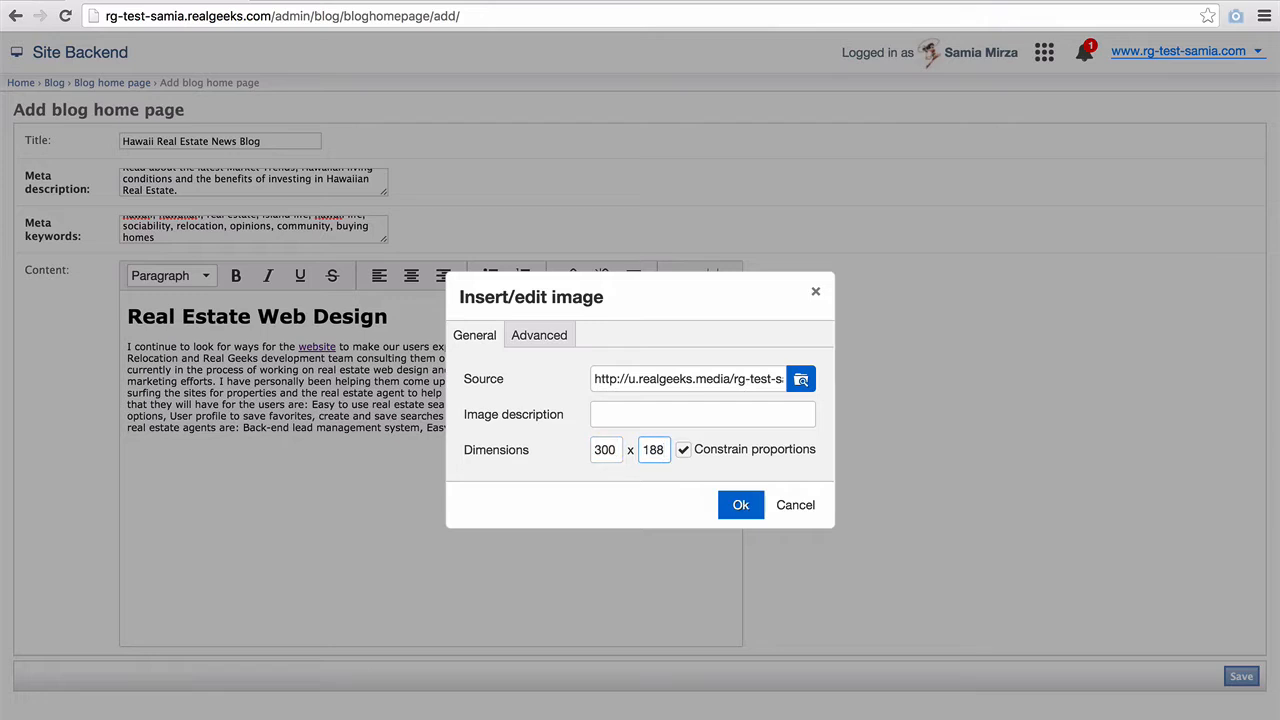
- Set 10 px vertical and horizontal spacing and insert the image
{"action": "left_click", "coordinate": [539, 335]}
{"action": "left_click", "coordinate": [608, 413]}
{"action": "type", "text": "10"}
{"action": "key", "text": "Tab"}
{"action": "type", "text": "10"}
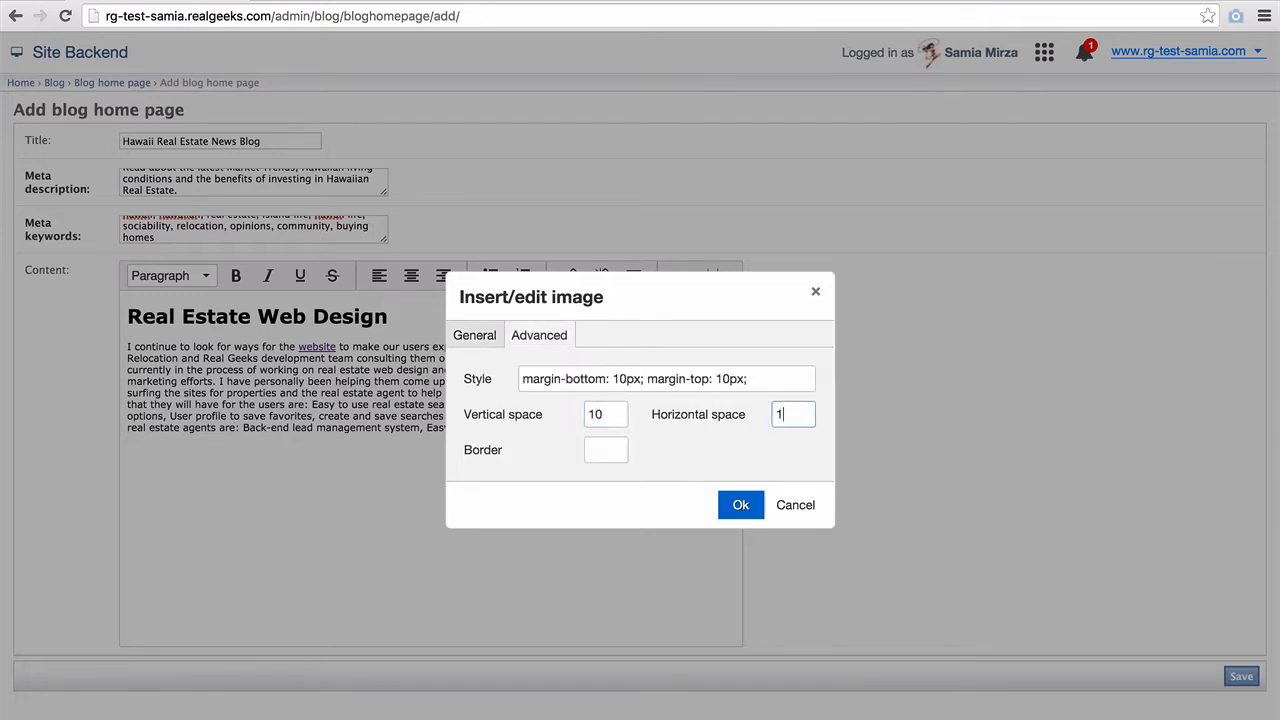
{"action": "left_click", "coordinate": [747, 510]}
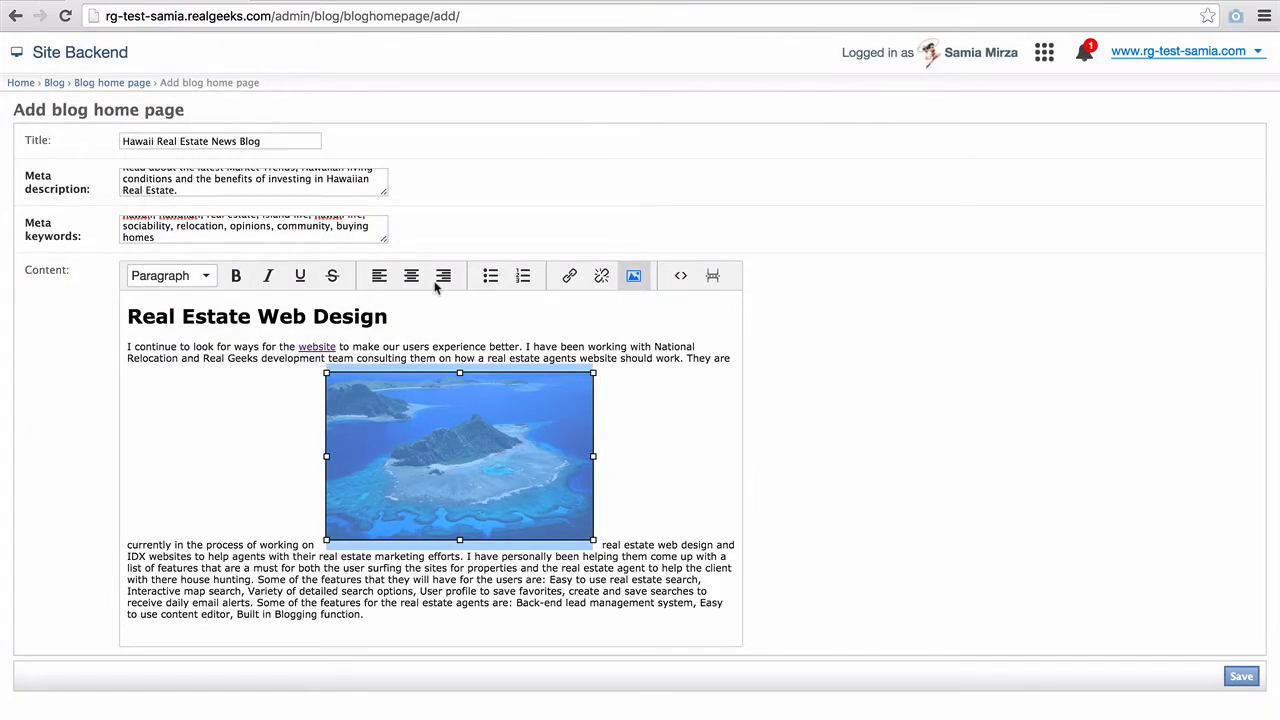
- Float the Maui image left and link it to /
{"action": "left_click", "coordinate": [379, 275]}
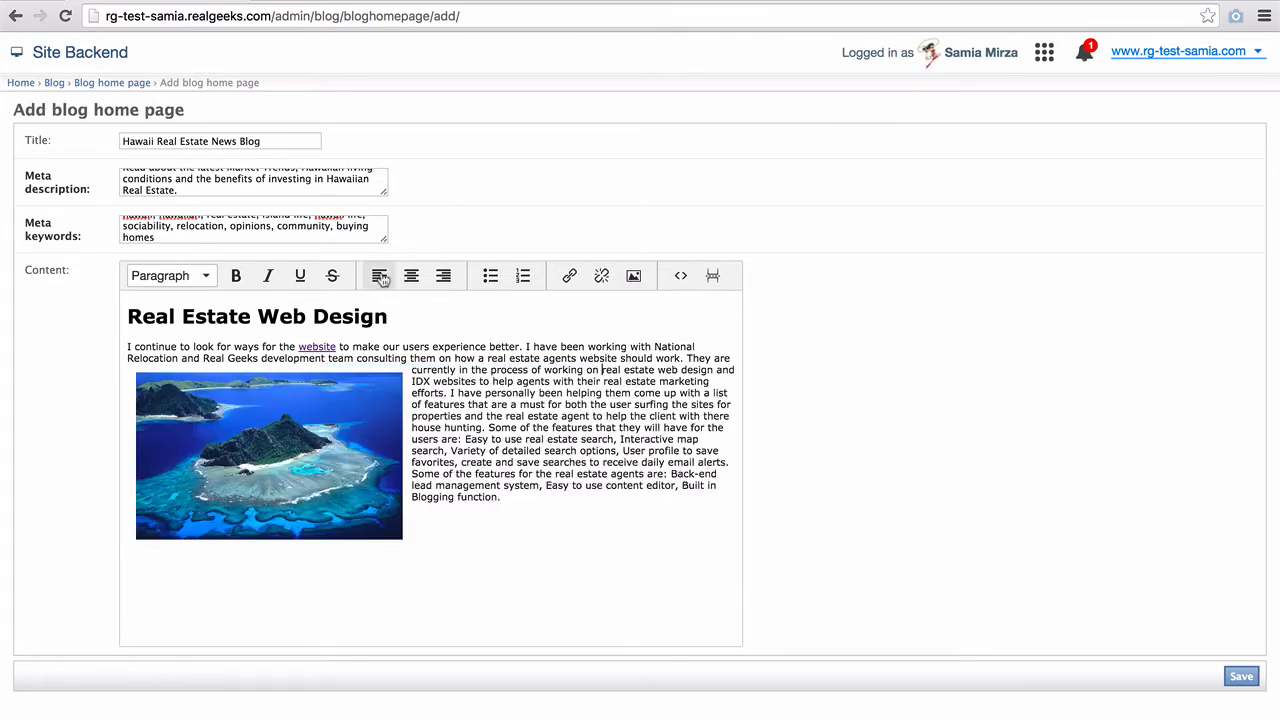
{"action": "left_click", "coordinate": [337, 470]}
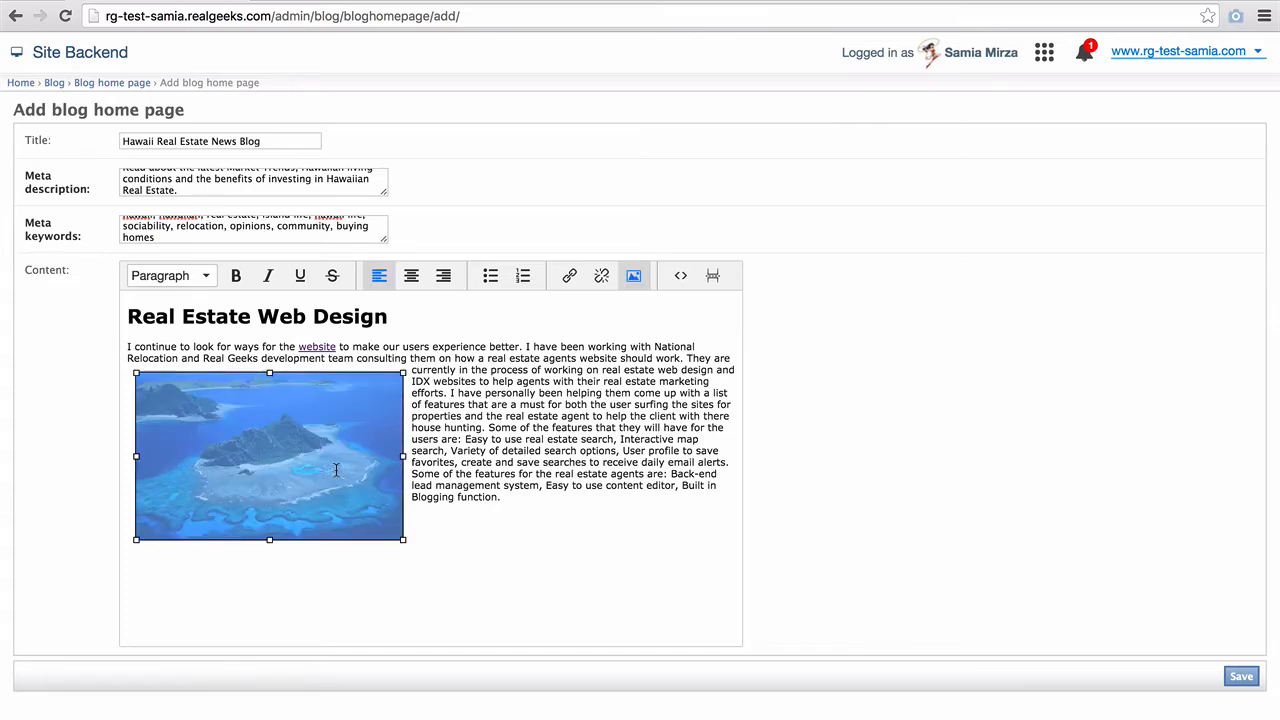
{"action": "left_click", "coordinate": [569, 275]}
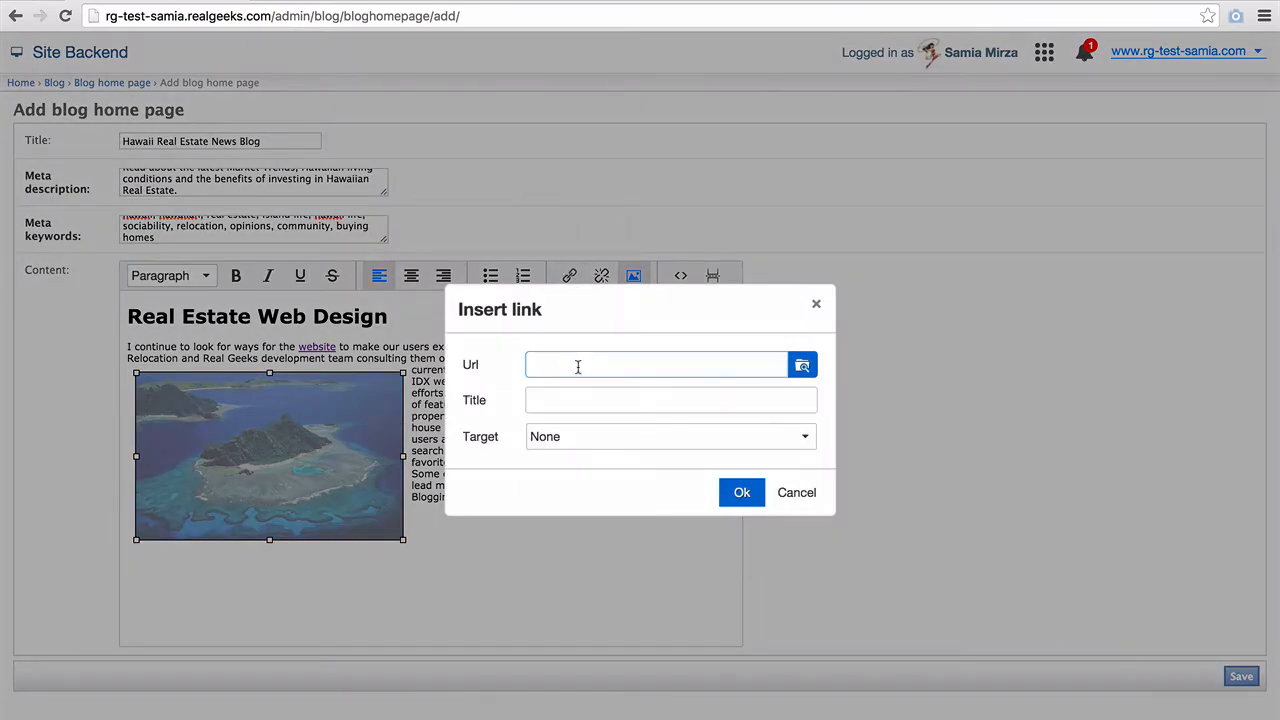
{"action": "type", "text": "http://www.realgeeks.com"}
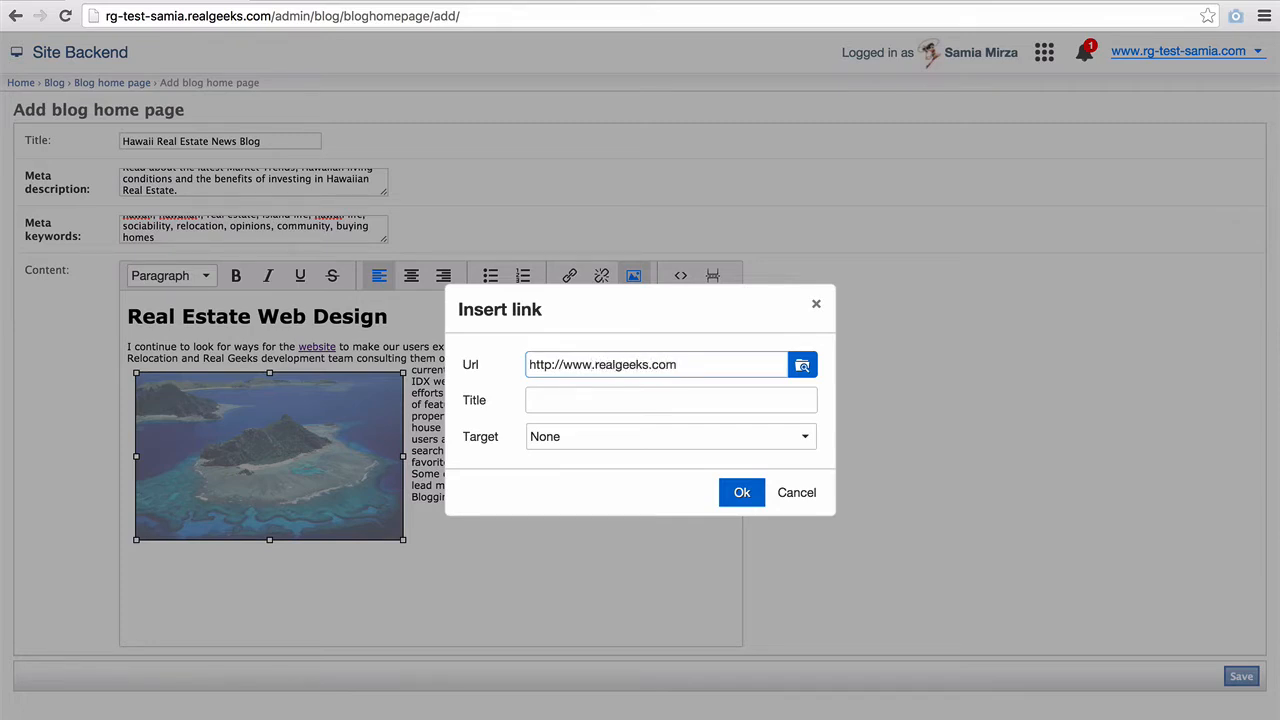
{"action": "key", "text": "ctrl+a"}
{"action": "type", "text": "/"}
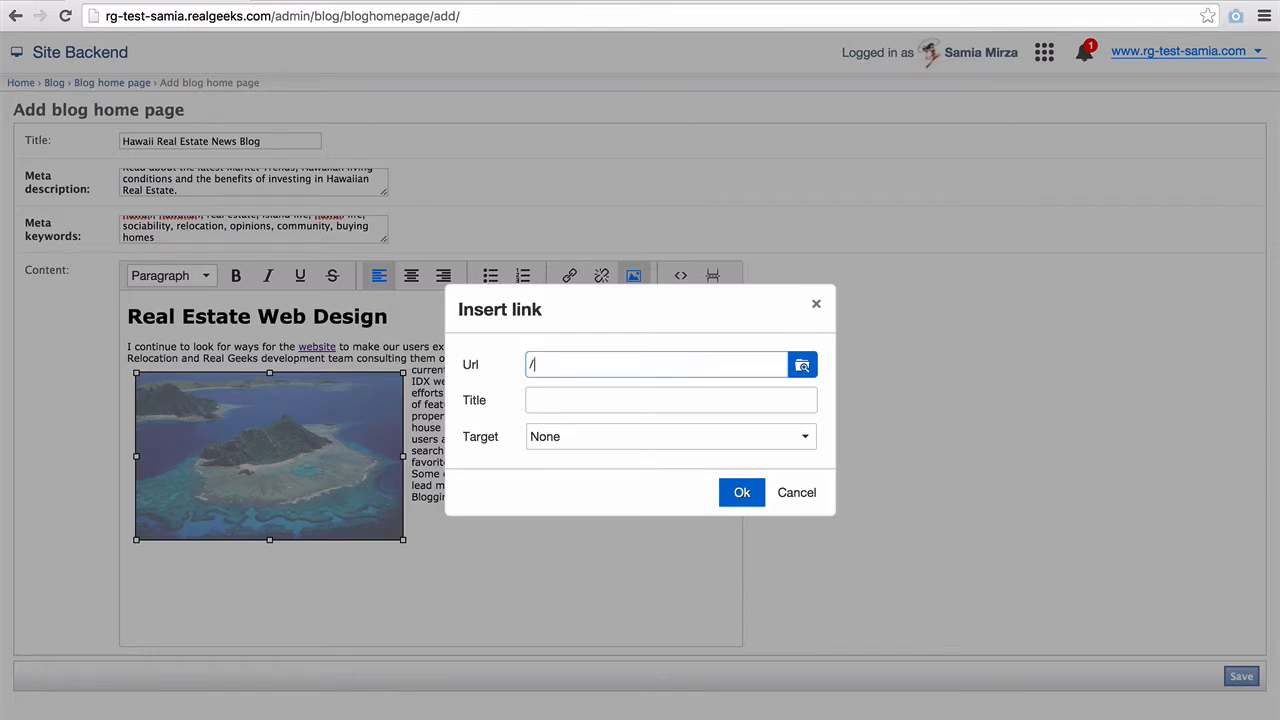
{"action": "type", "text": "maui/"}
{"action": "key", "text": "ctrl+a"}
{"action": "type", "text": "/"}
{"action": "left_click", "coordinate": [748, 497]}
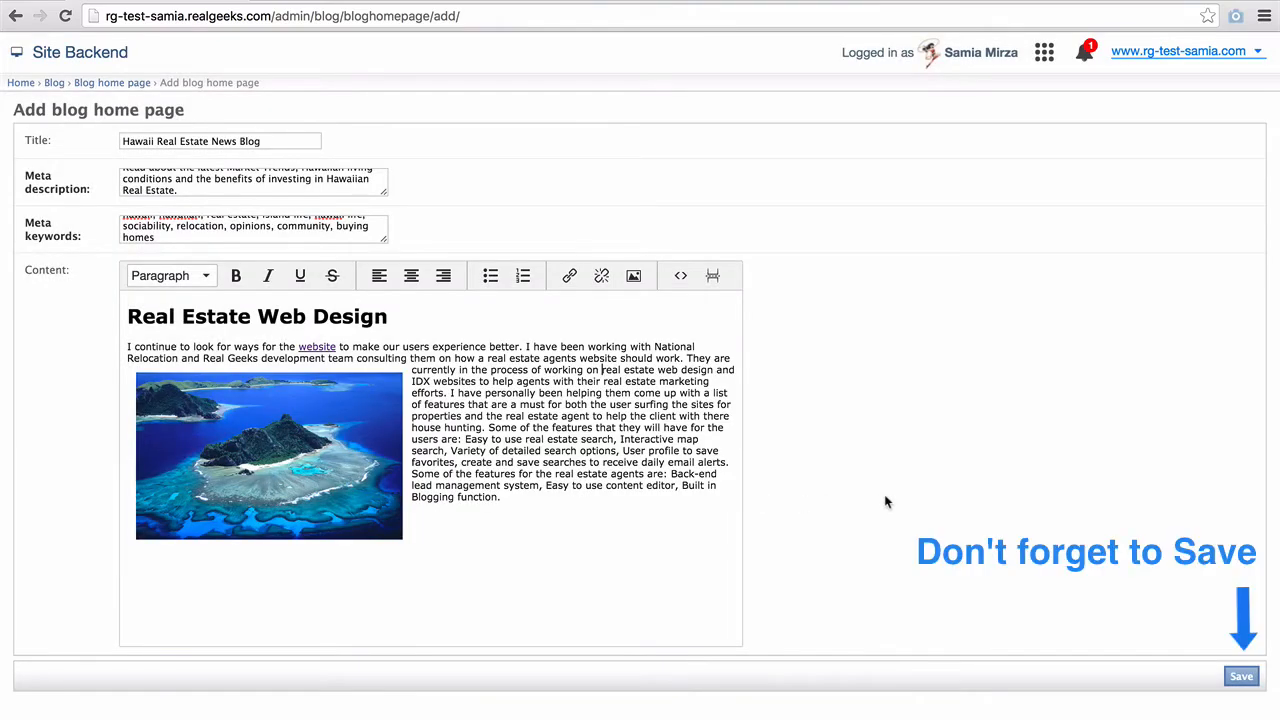
- Save the blog post and review it on the live blog page, scrolling back to the top
{"action": "left_click", "coordinate": [1238, 678]}
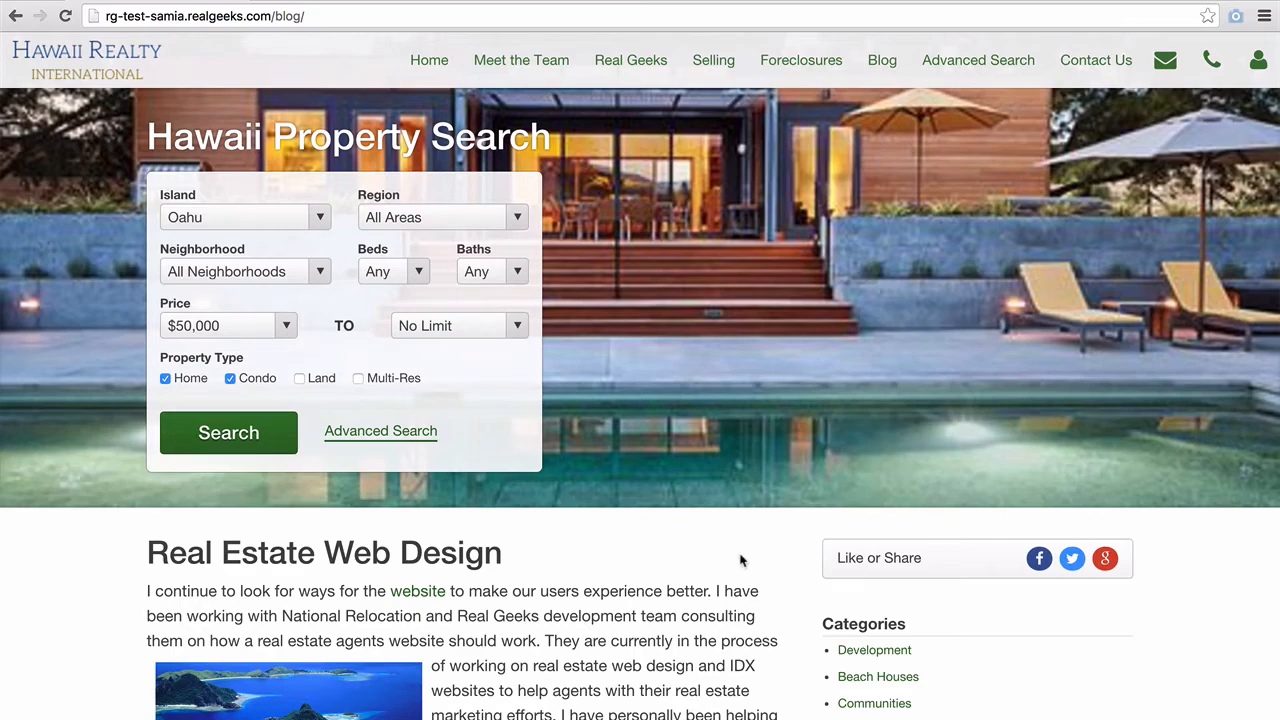
{"action": "scroll", "coordinate": [740, 560], "scroll_direction": "down", "scroll_amount": 3}
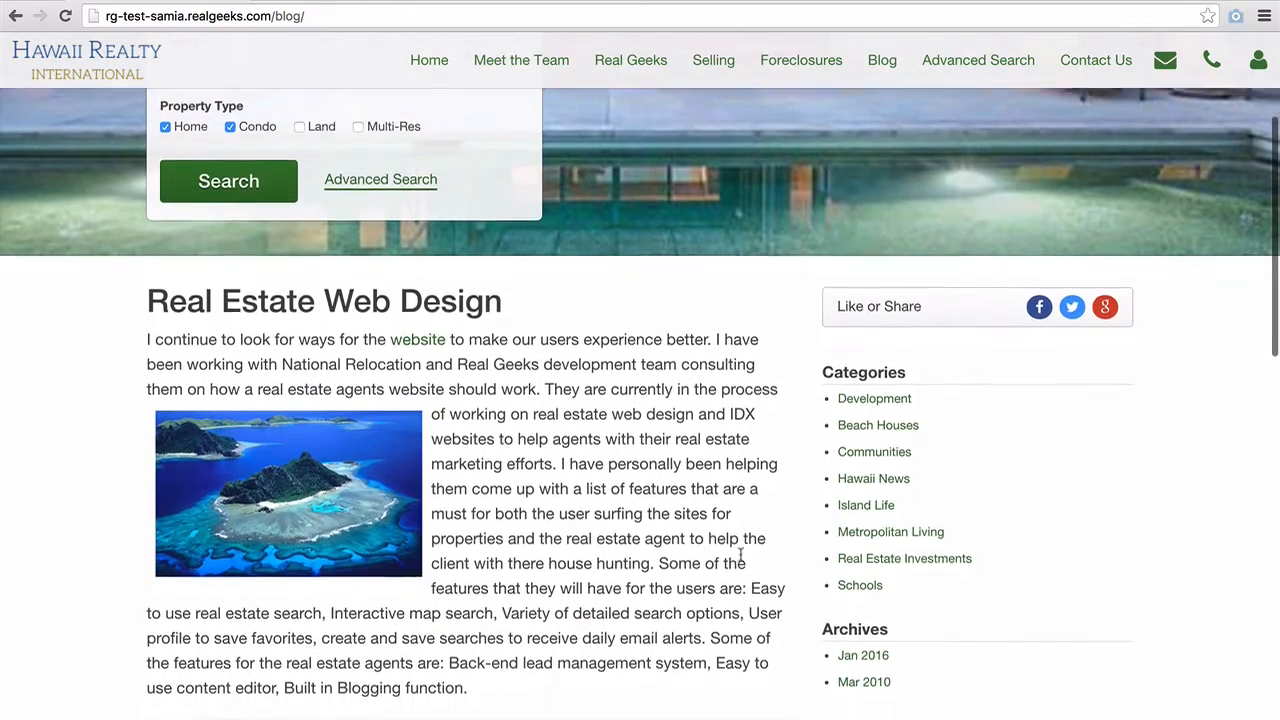
{"action": "scroll", "coordinate": [740, 558], "scroll_direction": "down", "scroll_amount": 2}
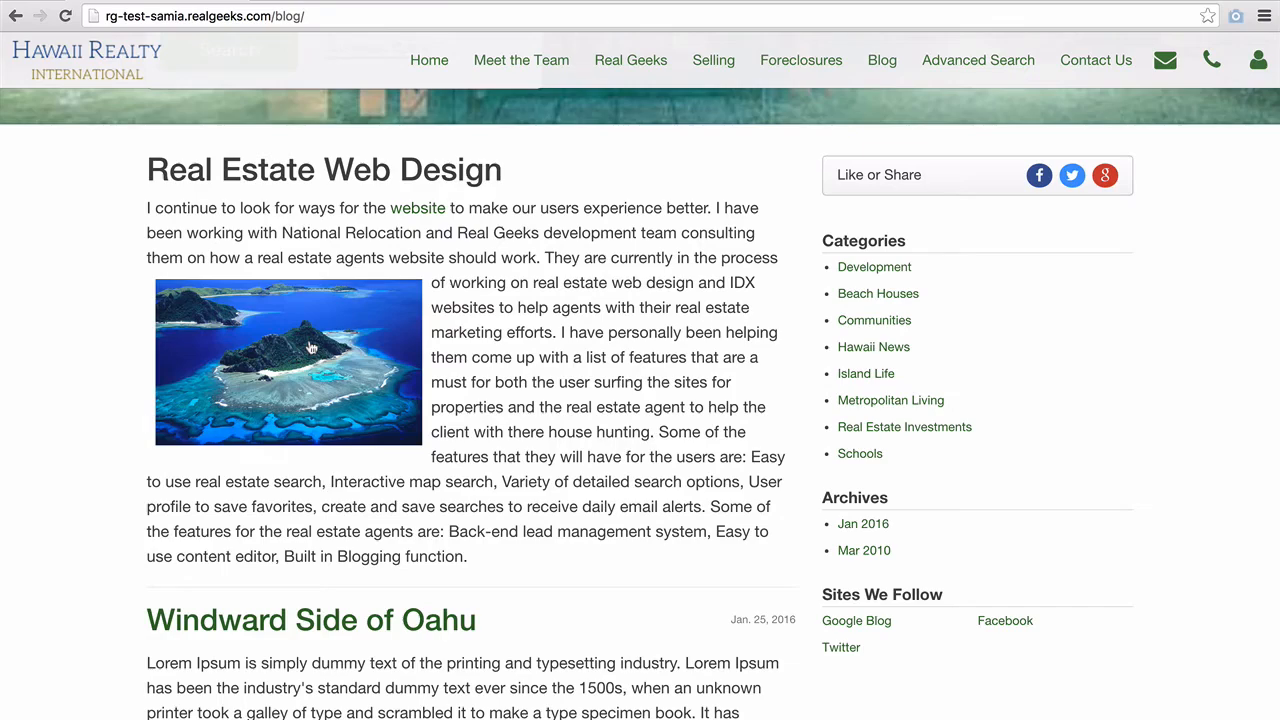
{"action": "scroll", "coordinate": [522, 410], "scroll_direction": "down", "scroll_amount": 5}
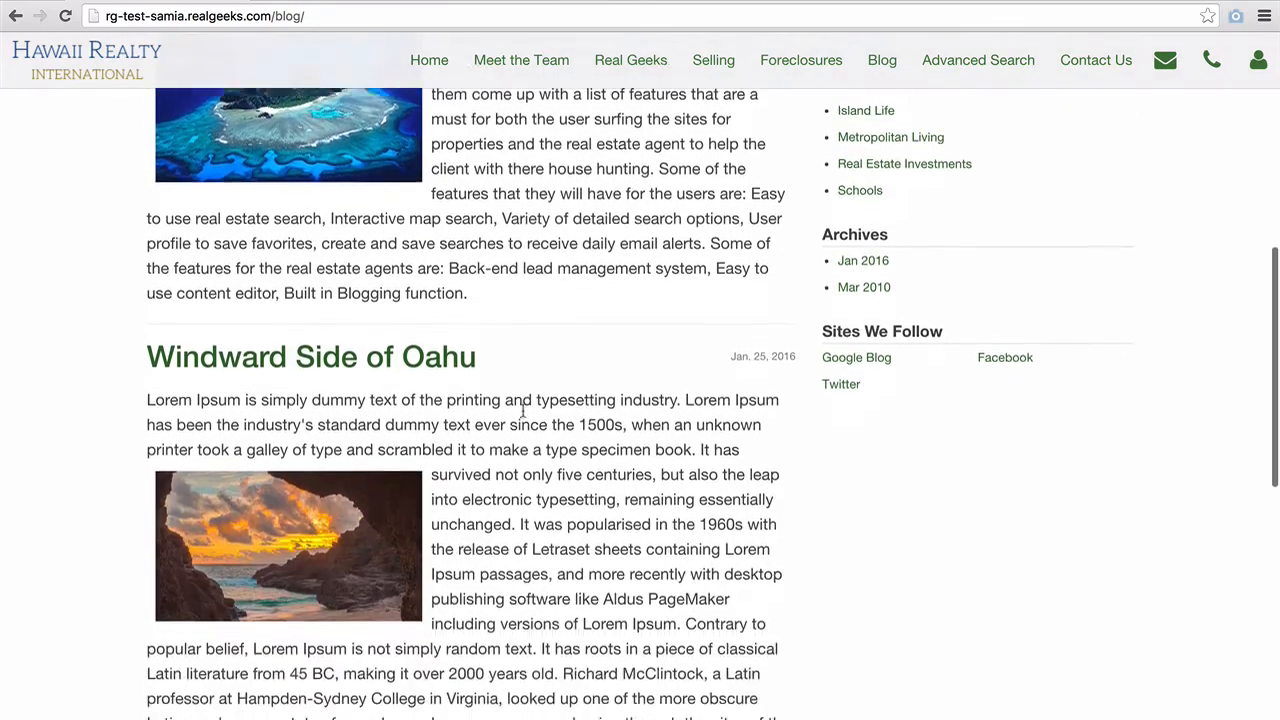
{"action": "scroll", "coordinate": [522, 410], "scroll_direction": "down", "scroll_amount": 15}
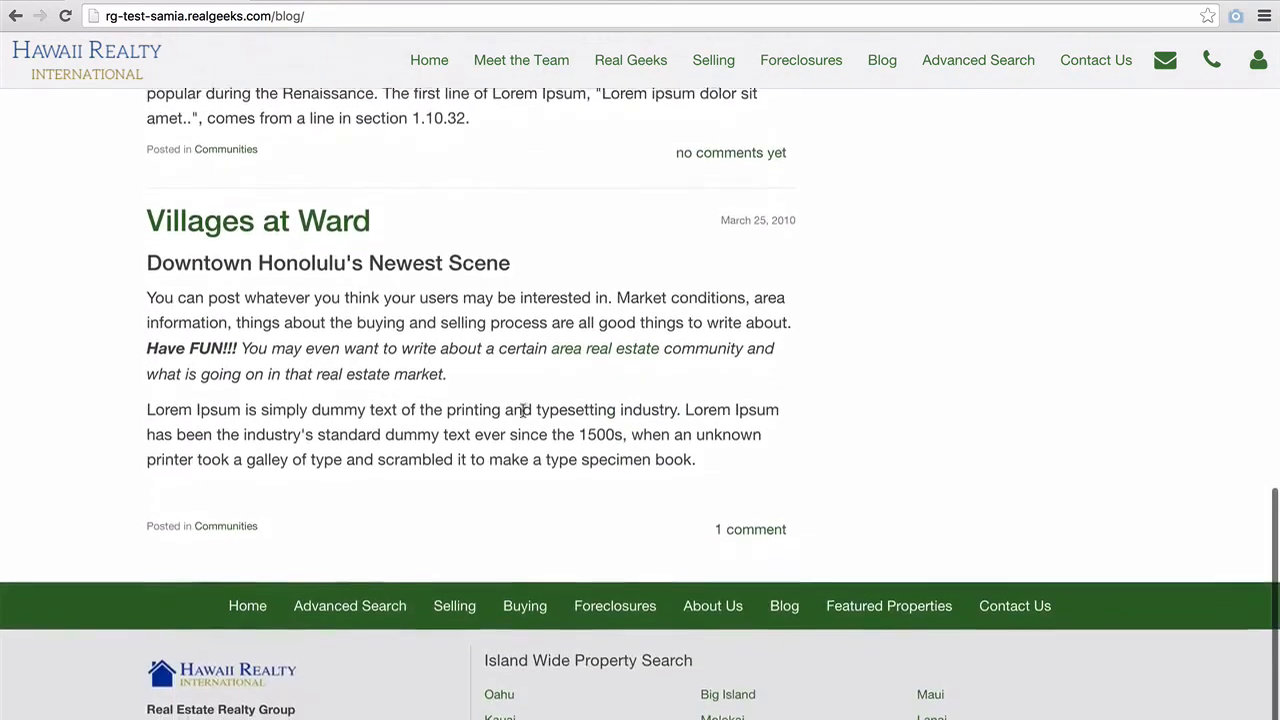
{"action": "scroll", "coordinate": [522, 410], "scroll_direction": "up", "scroll_amount": 20}
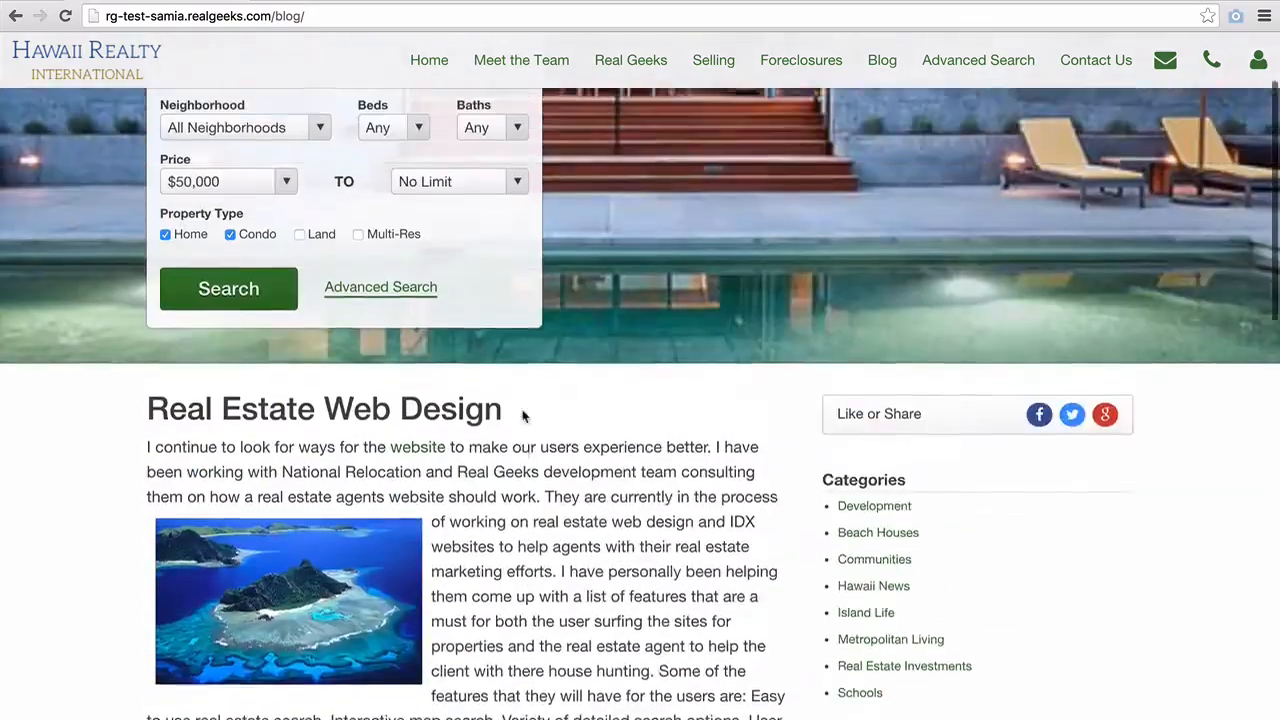
{"action": "scroll", "coordinate": [522, 416], "scroll_direction": "up", "scroll_amount": 3}
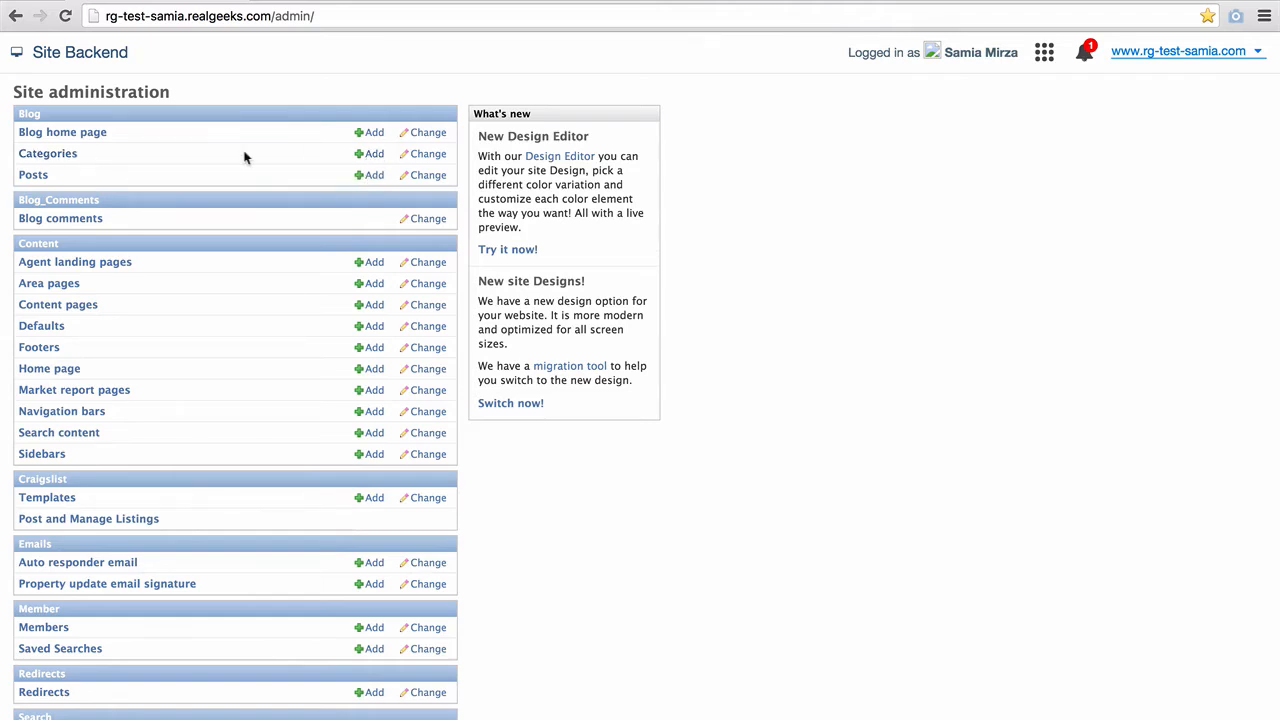
- Open Blog Categories, back out of deleting Development, and start a new category
{"action": "left_click", "coordinate": [66, 158]}
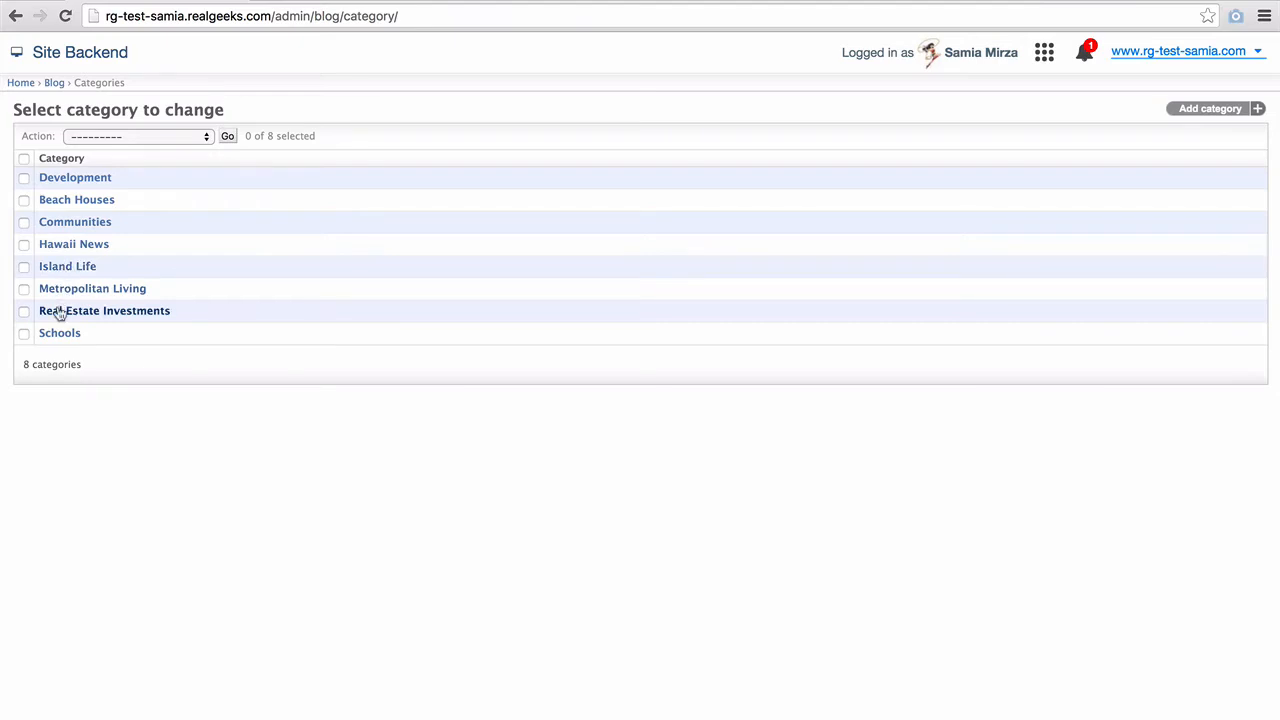
{"action": "left_click", "coordinate": [24, 182]}
{"action": "left_click", "coordinate": [123, 136]}
{"action": "left_click", "coordinate": [121, 151]}
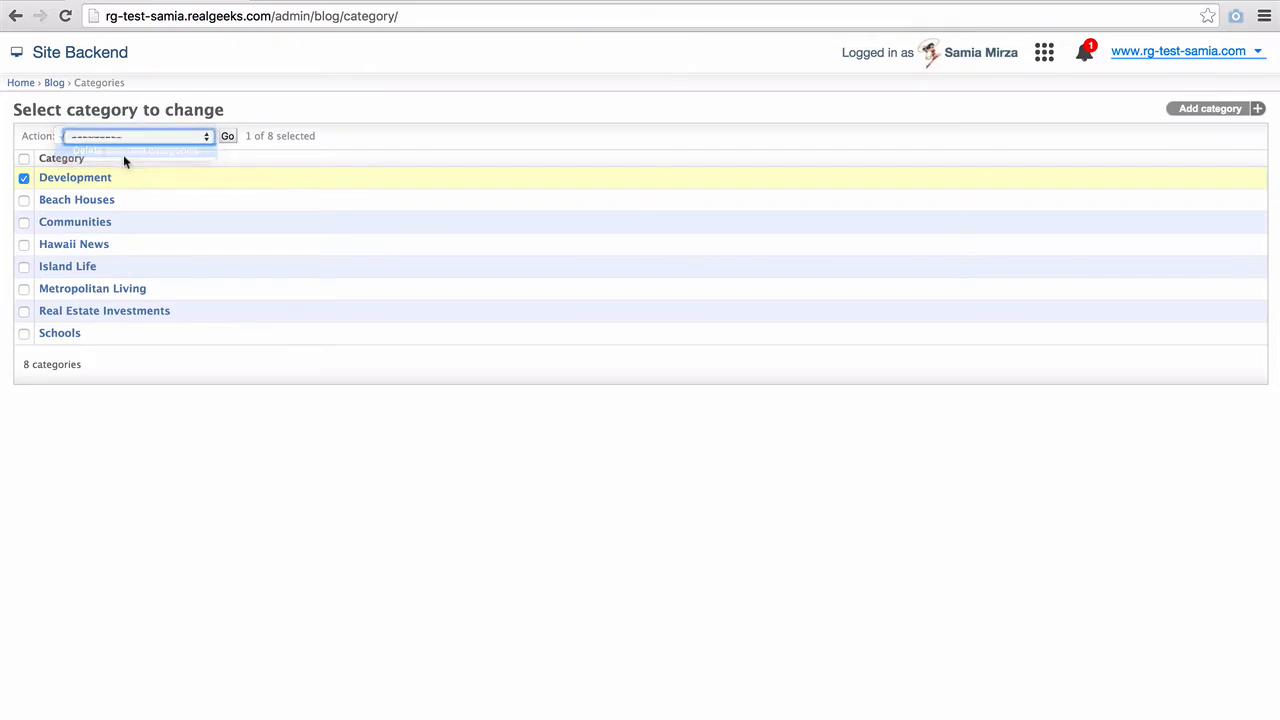
{"action": "left_click", "coordinate": [205, 136]}
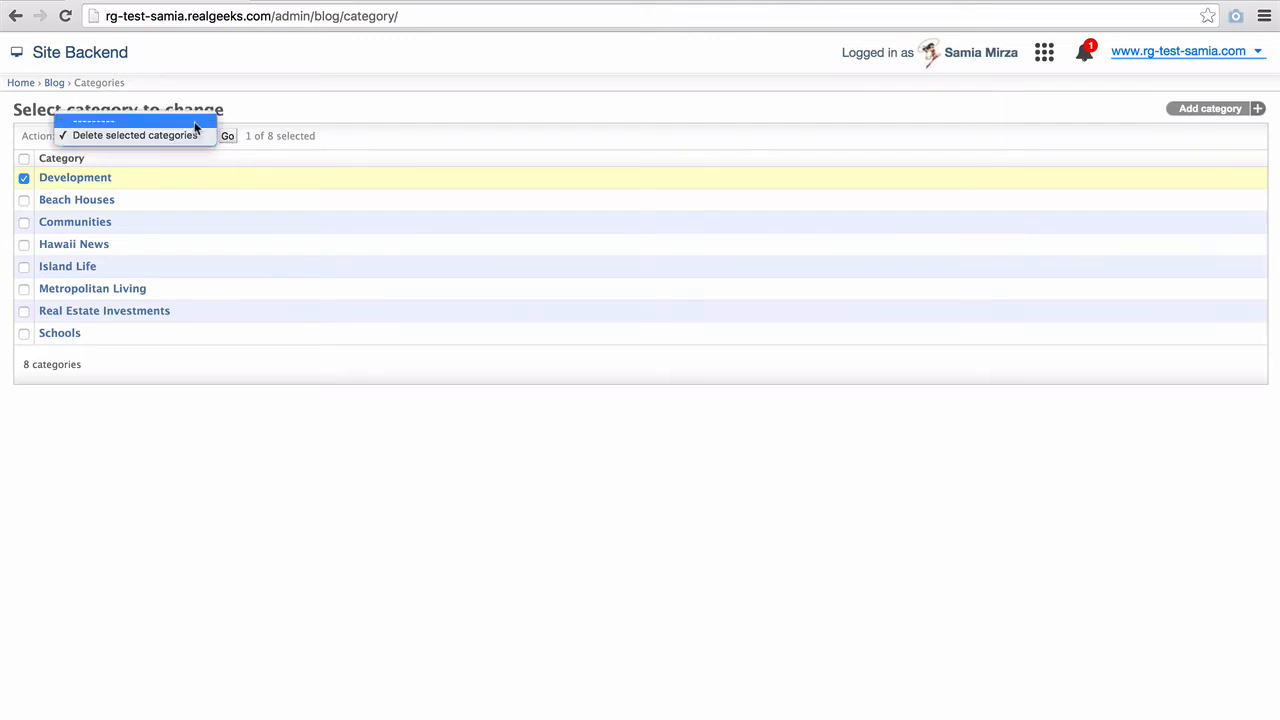
{"action": "left_click", "coordinate": [194, 121]}
{"action": "left_click", "coordinate": [24, 178]}
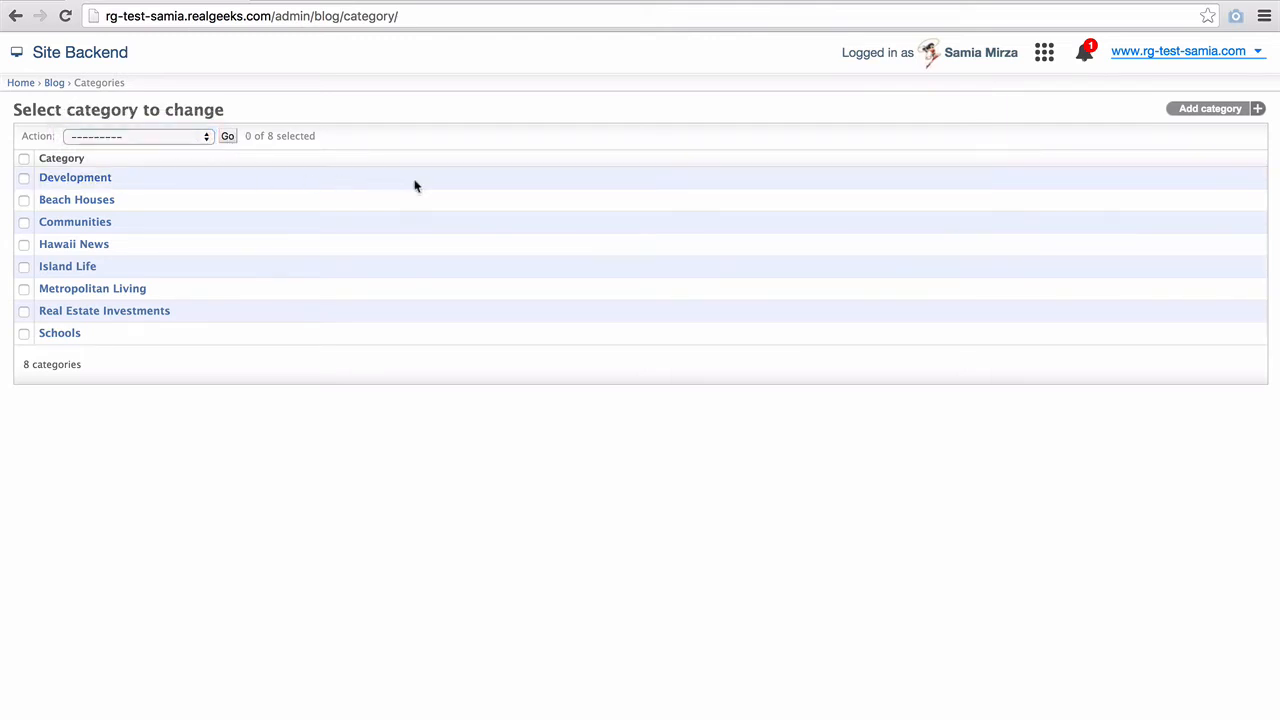
{"action": "left_click", "coordinate": [1212, 110]}
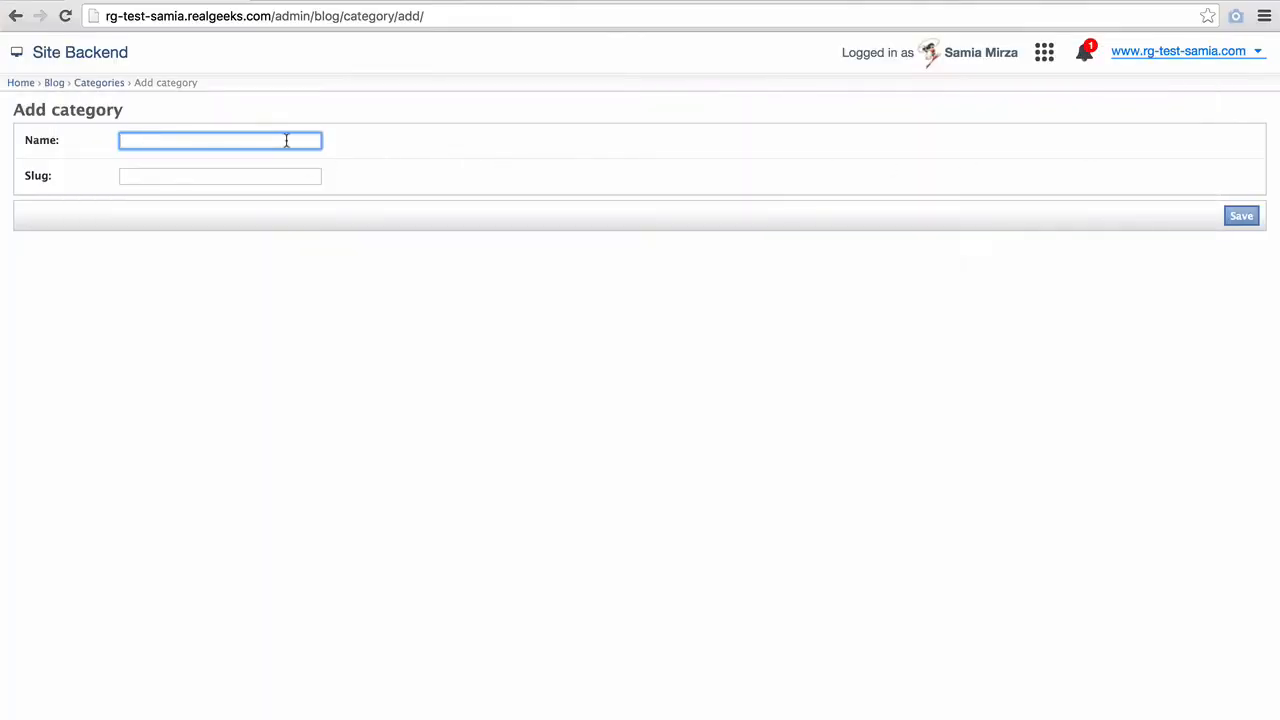
- Create the category 'Relocation Services' with slug relocation-services and save it
{"action": "type", "text": "Reloca"}
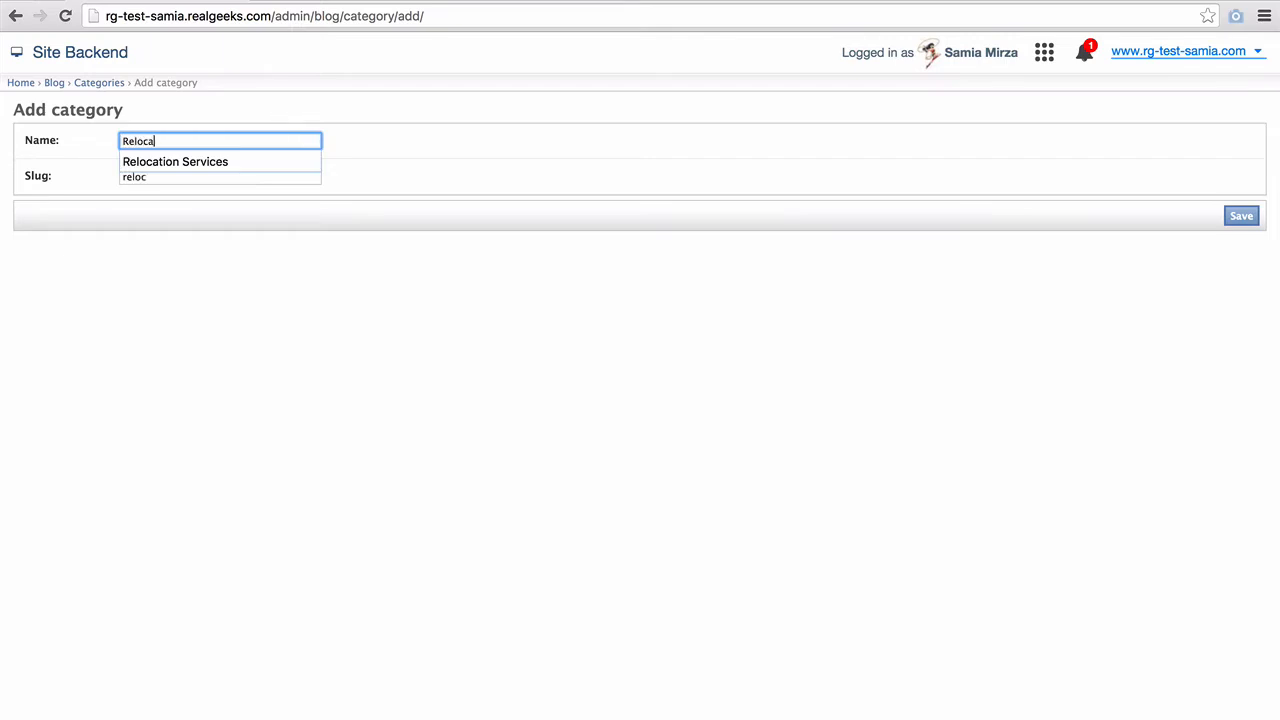
{"action": "type", "text": "tion Services"}
{"action": "left_click", "coordinate": [444, 165]}
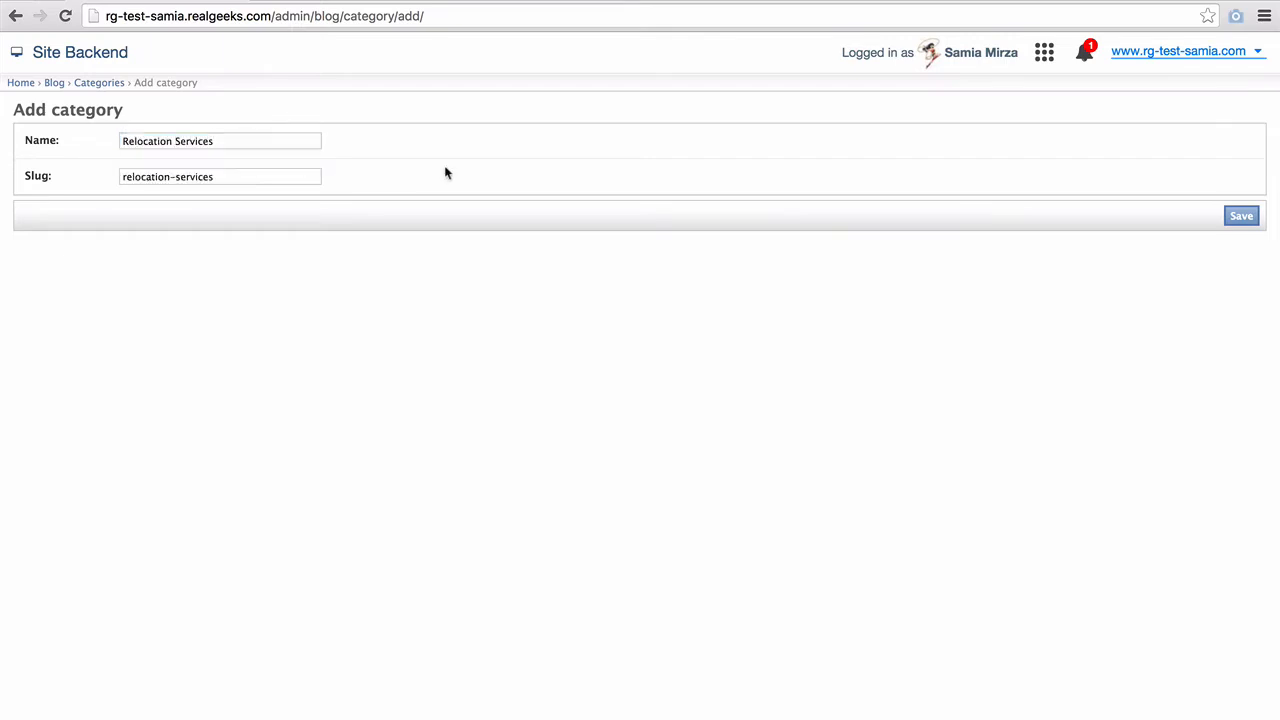
{"action": "left_click", "coordinate": [268, 177]}
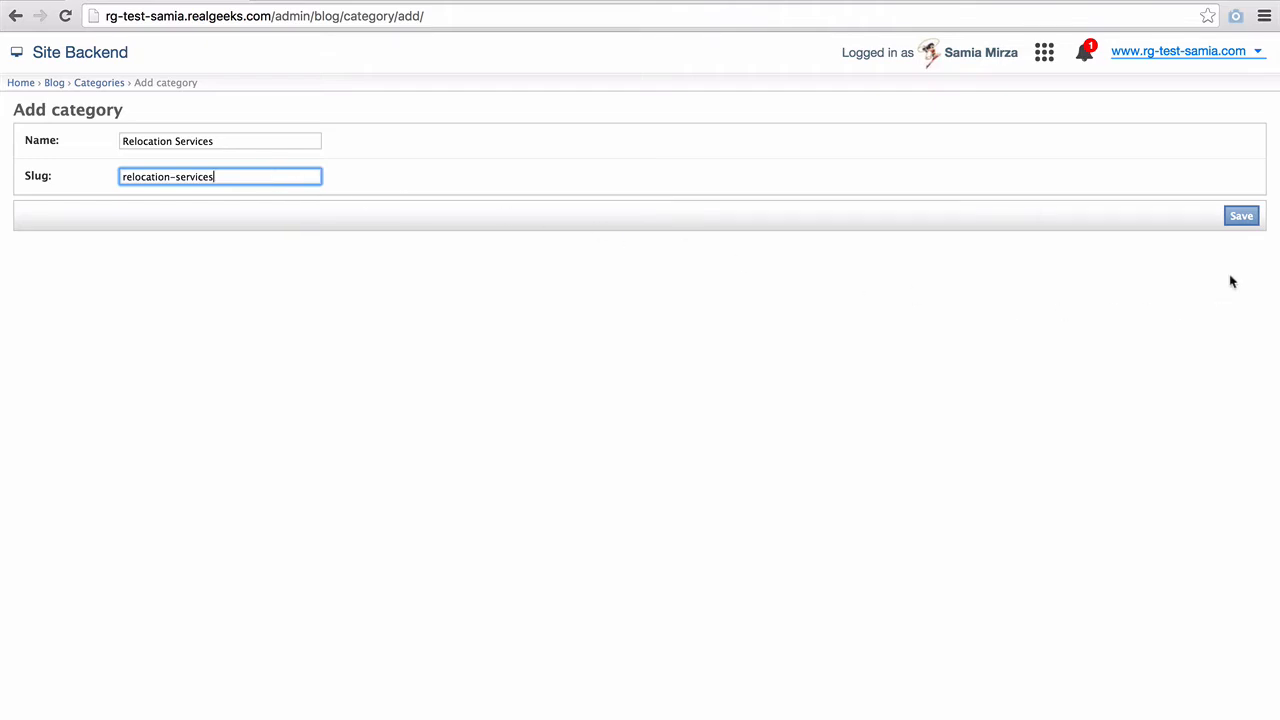
{"action": "left_click", "coordinate": [1238, 219]}
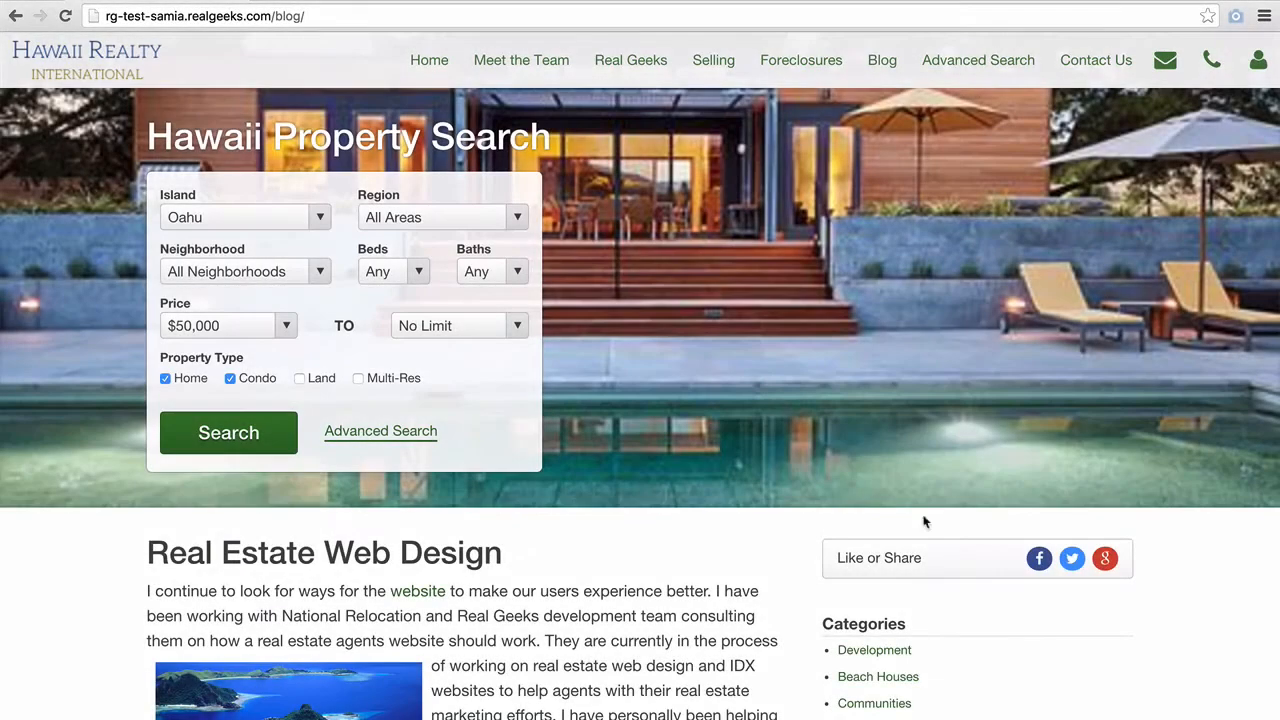
- Scroll the blog to its Categories sidebar and open the Relocation Services category page
{"action": "scroll", "coordinate": [1198, 615], "scroll_direction": "down", "scroll_amount": 5}
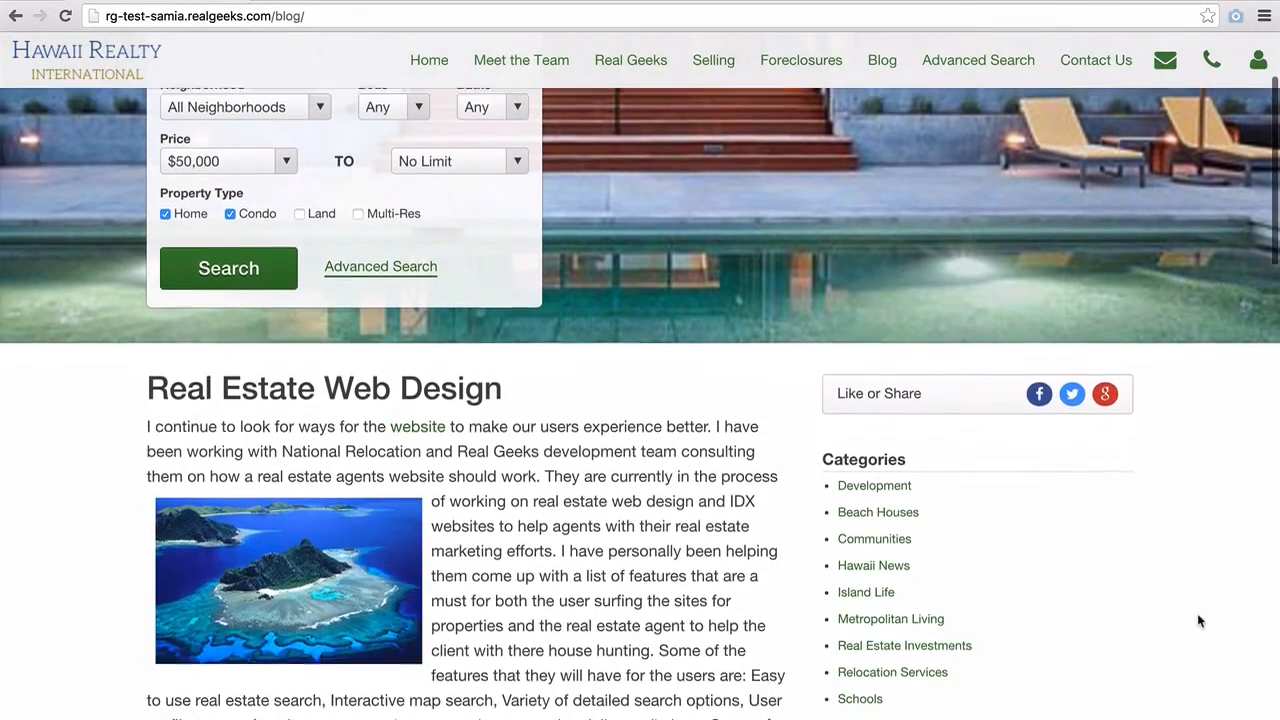
{"action": "scroll", "coordinate": [1199, 621], "scroll_direction": "down", "scroll_amount": 1}
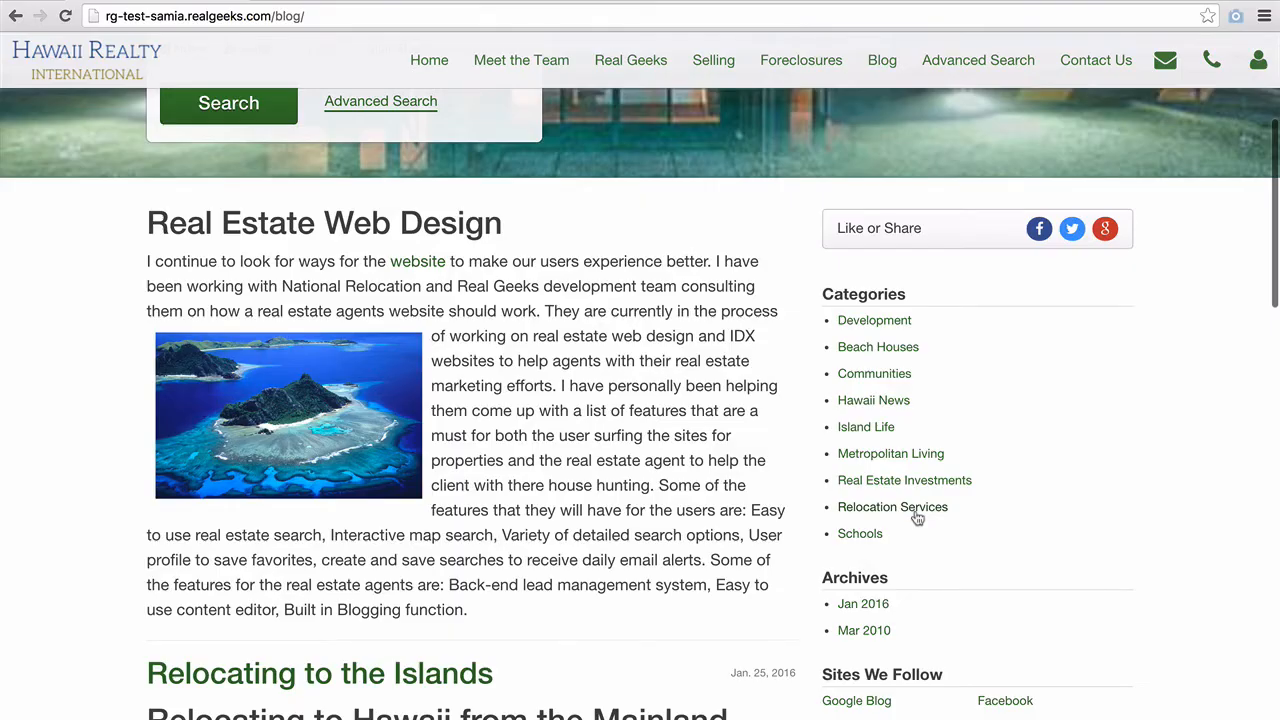
{"action": "left_click", "coordinate": [916, 511]}
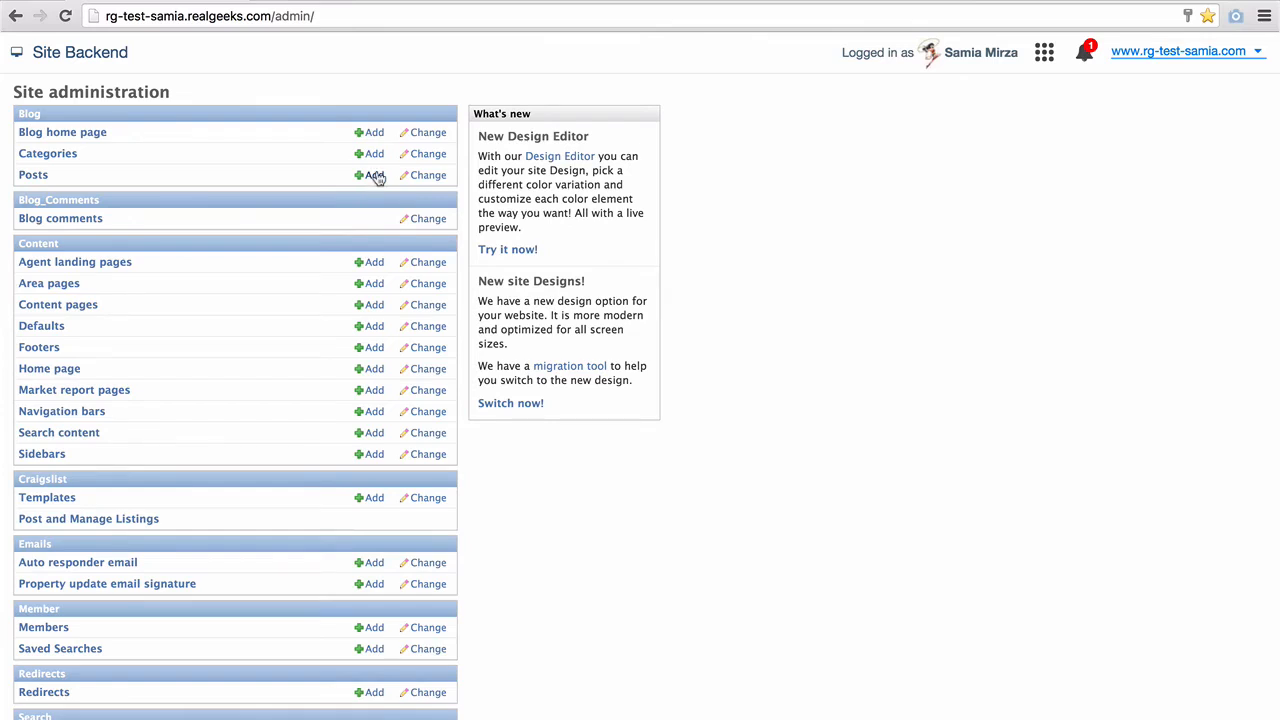
- Open the Blog Posts list and search it for 'Ward', then for 'Oahu'
{"action": "left_click", "coordinate": [36, 178]}
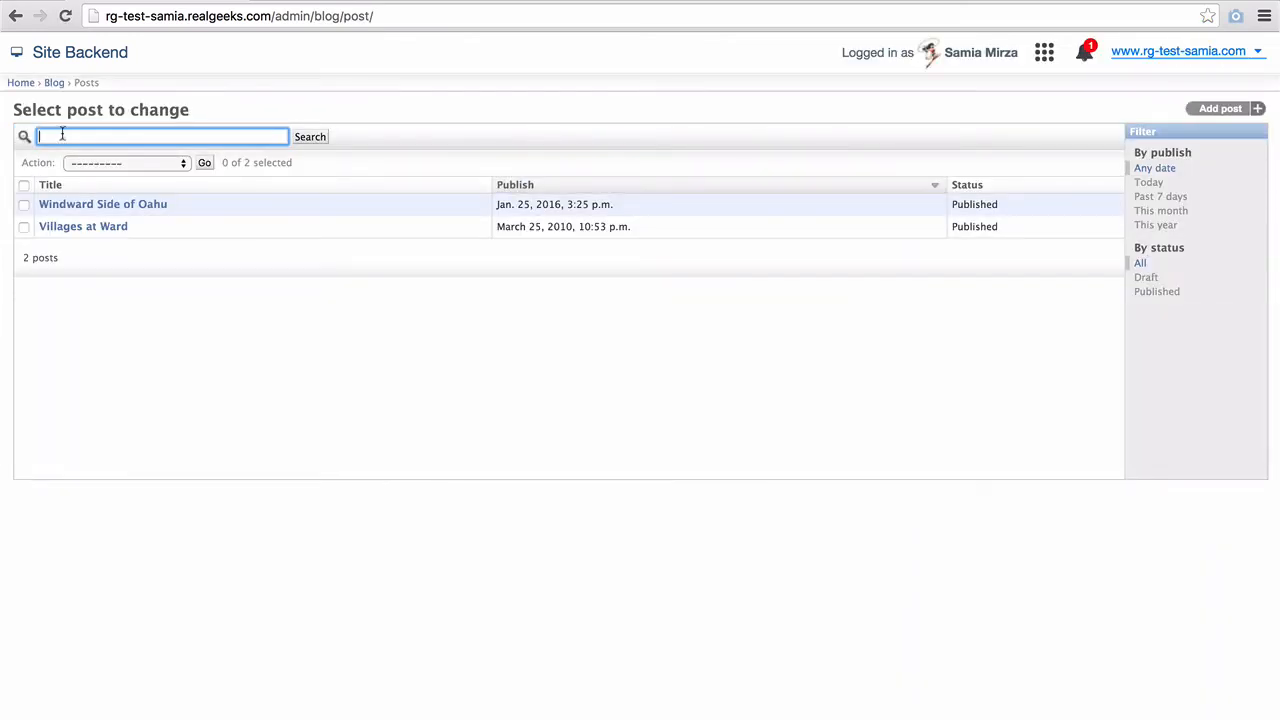
{"action": "type", "text": "Ward"}
{"action": "key", "text": "Return"}
{"action": "left_click", "coordinate": [57, 136]}
{"action": "type", "text": "Oahu"}
{"action": "key", "text": "Return"}
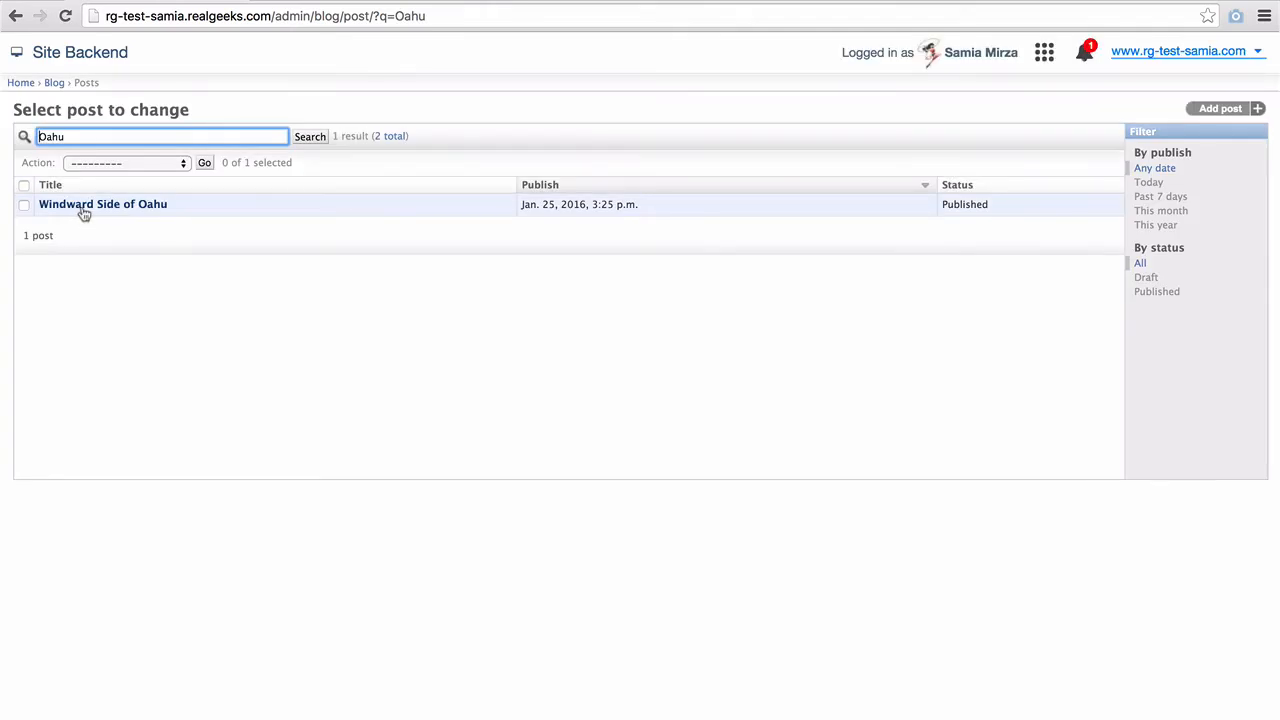
- Select the Windward Side of Oahu post, then back out of deleting it
{"action": "left_click", "coordinate": [17, 206]}
{"action": "left_click", "coordinate": [23, 206]}
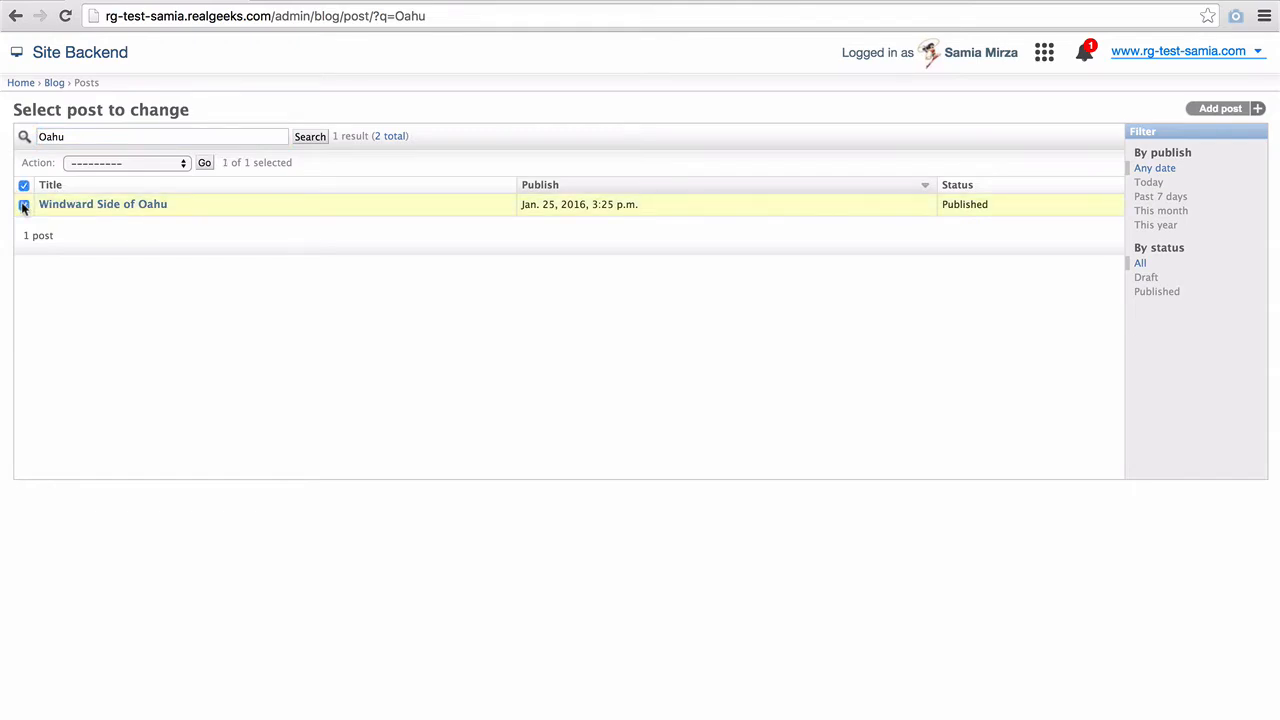
{"action": "left_click", "coordinate": [85, 163]}
{"action": "left_click", "coordinate": [120, 174]}
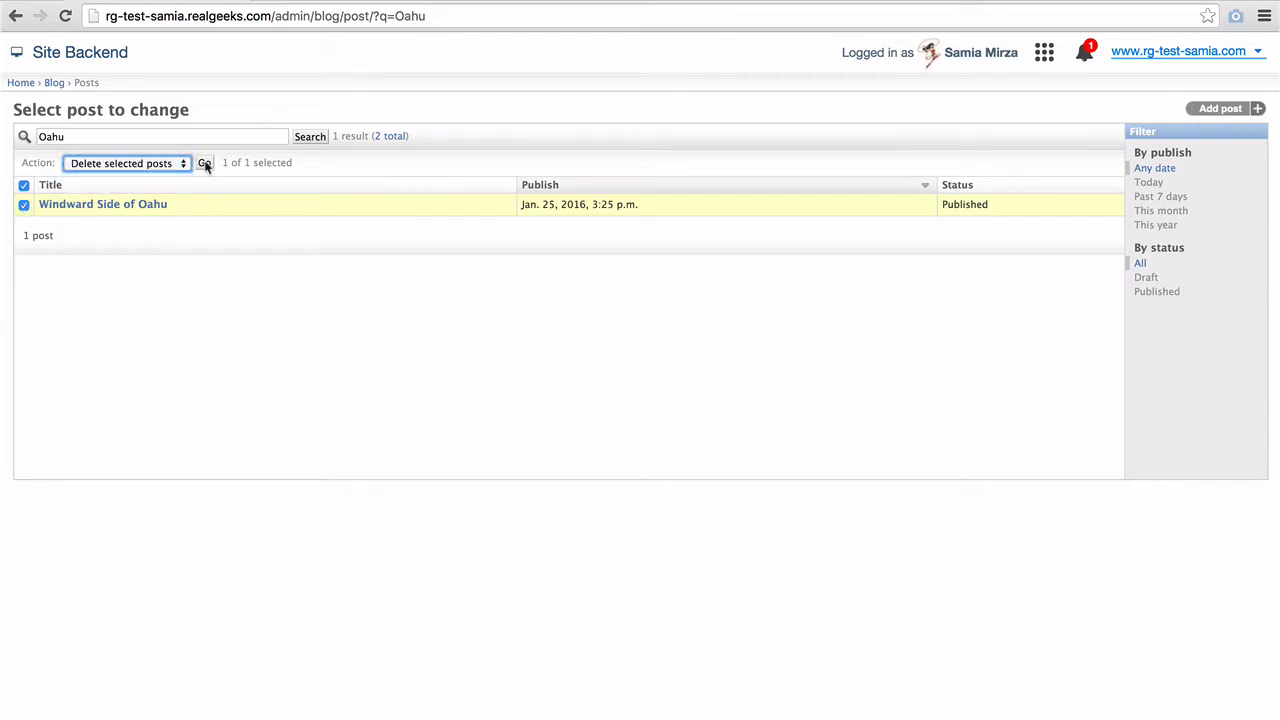
{"action": "left_click", "coordinate": [23, 185]}
{"action": "left_click", "coordinate": [94, 166]}
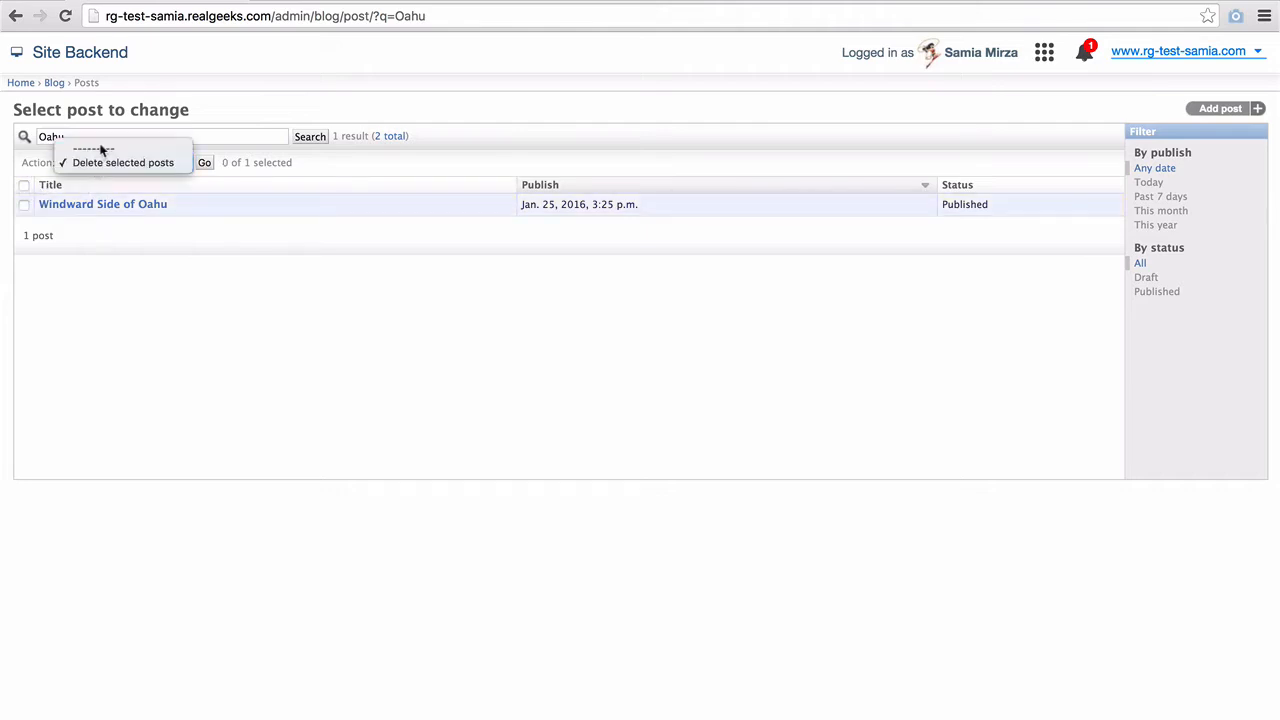
{"action": "left_click", "coordinate": [100, 138]}
- Clear the search, sort posts by publish date and status, and start a new post
{"action": "left_click_drag", "start_coordinate": [190, 136], "coordinate": [48, 130]}
{"action": "key", "text": "BackSpace"}
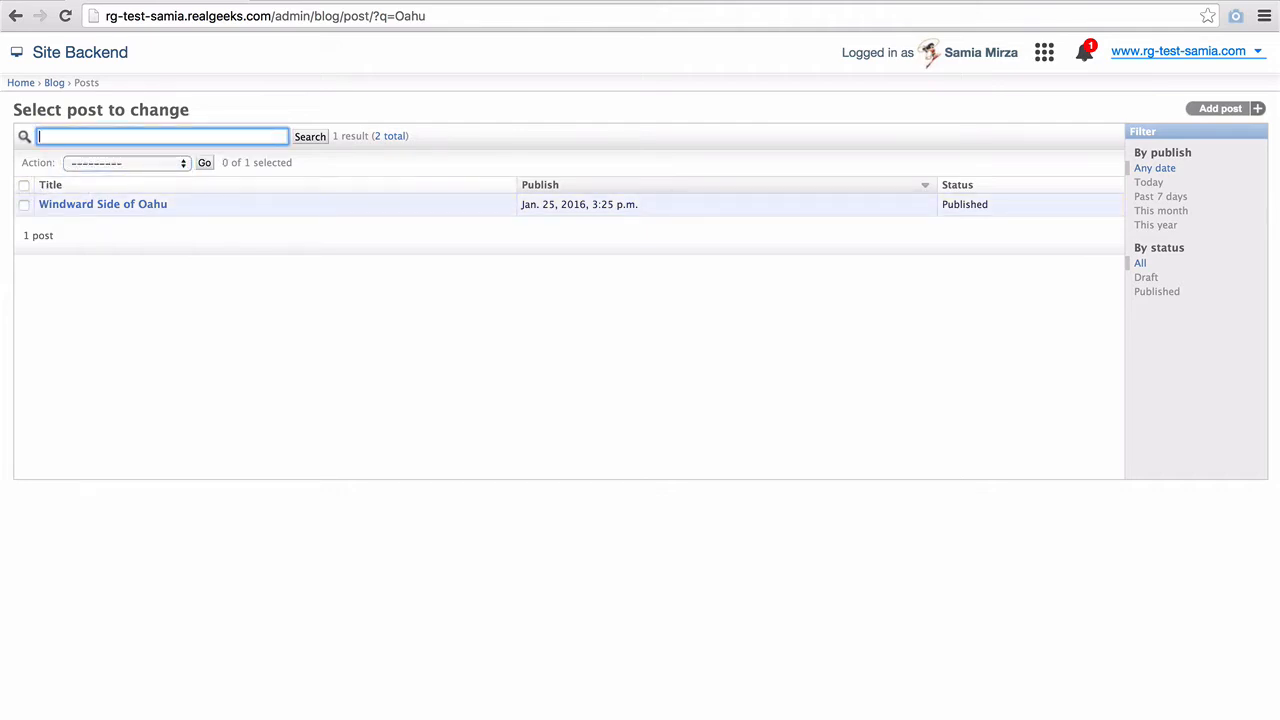
{"action": "left_click", "coordinate": [312, 138]}
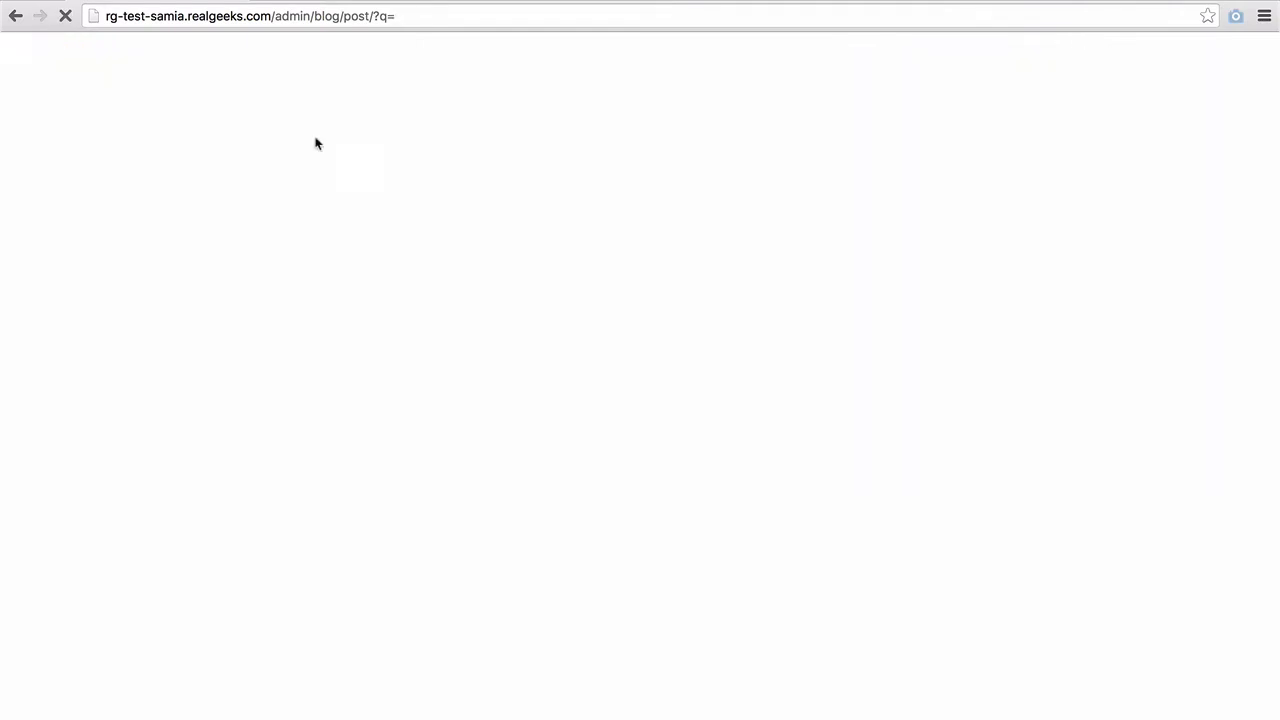
{"action": "left_click", "coordinate": [511, 190]}
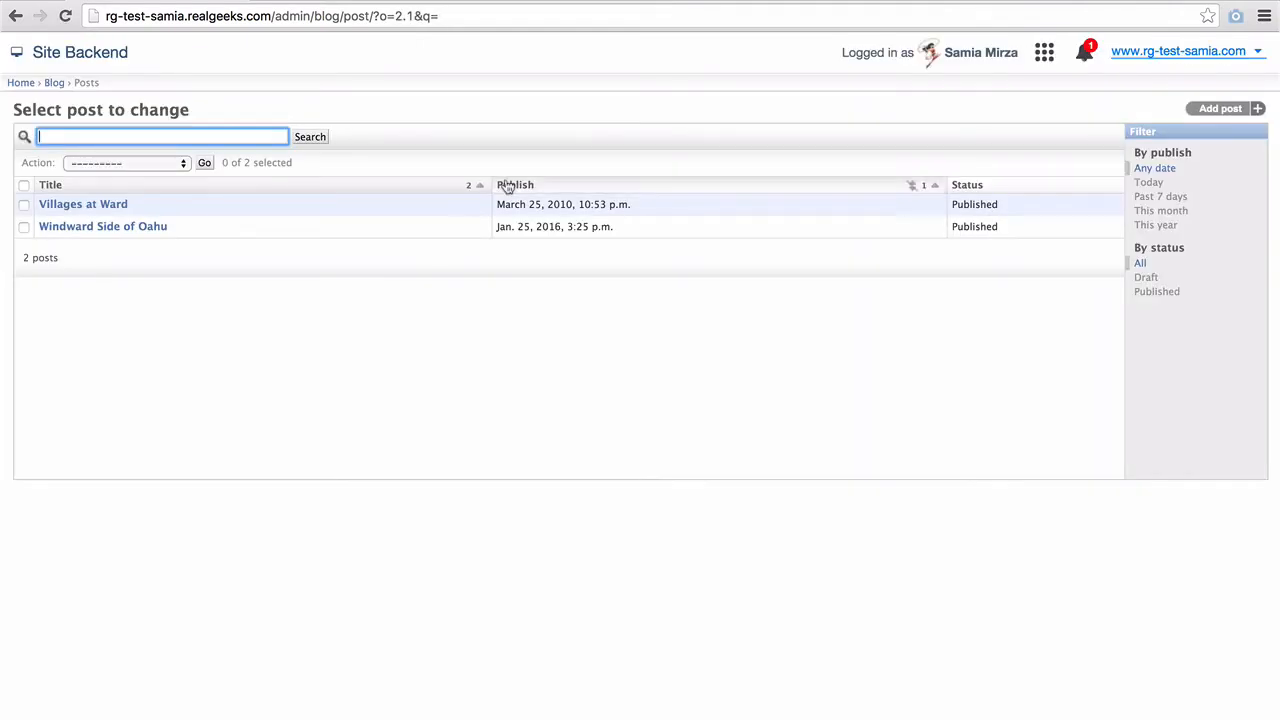
{"action": "left_click", "coordinate": [970, 189]}
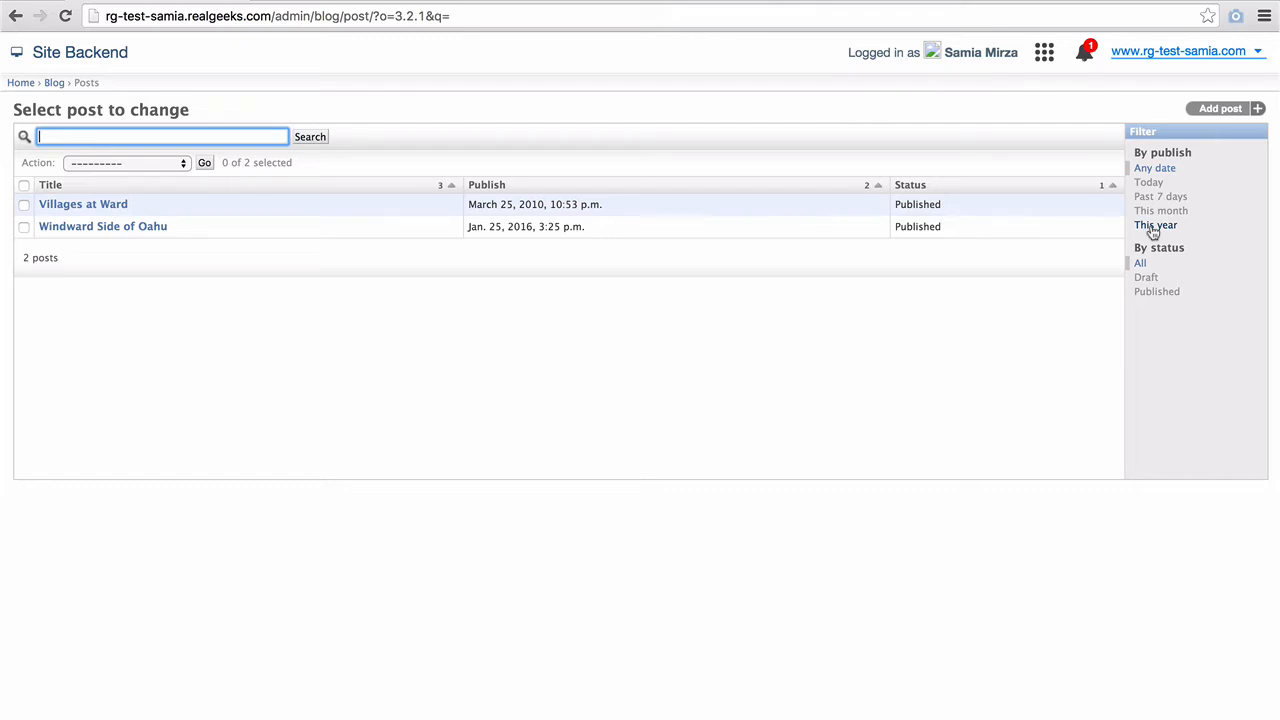
{"action": "left_click", "coordinate": [1211, 114]}
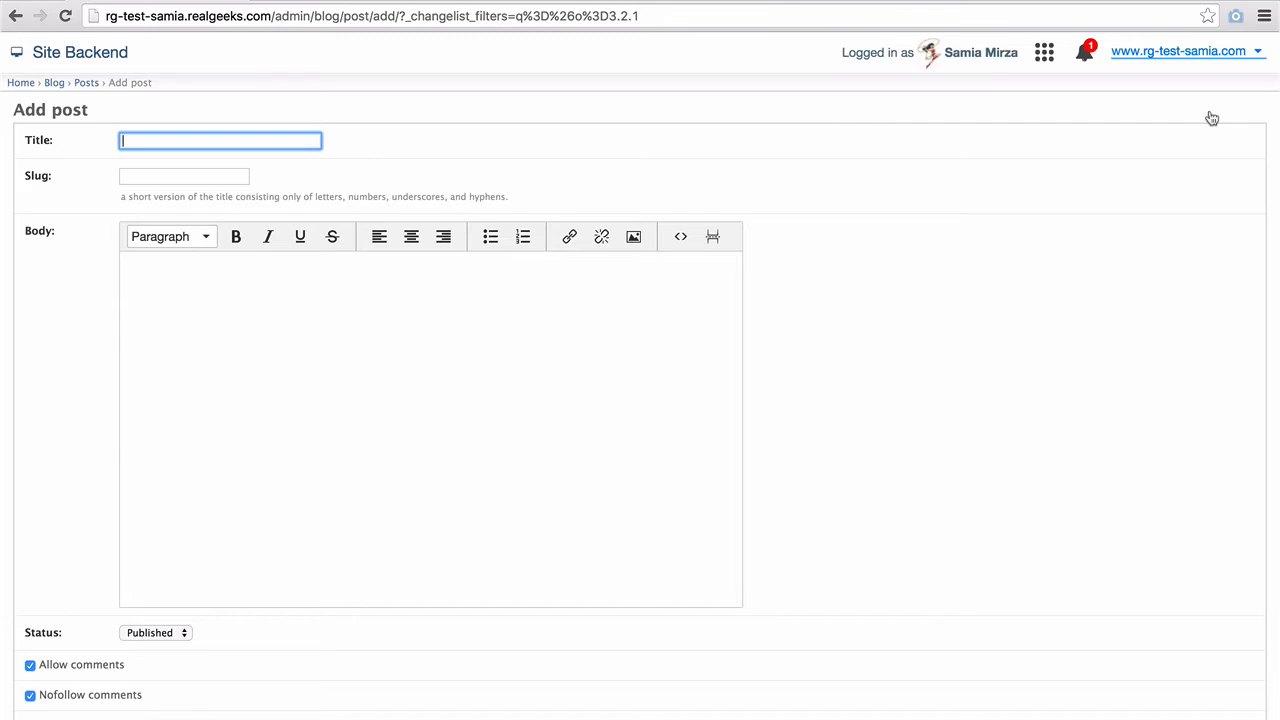
- Title the new post 'Relocating to the Islands' and place the cursor in the Body
{"action": "type", "text": "Relocating to the Islan"}
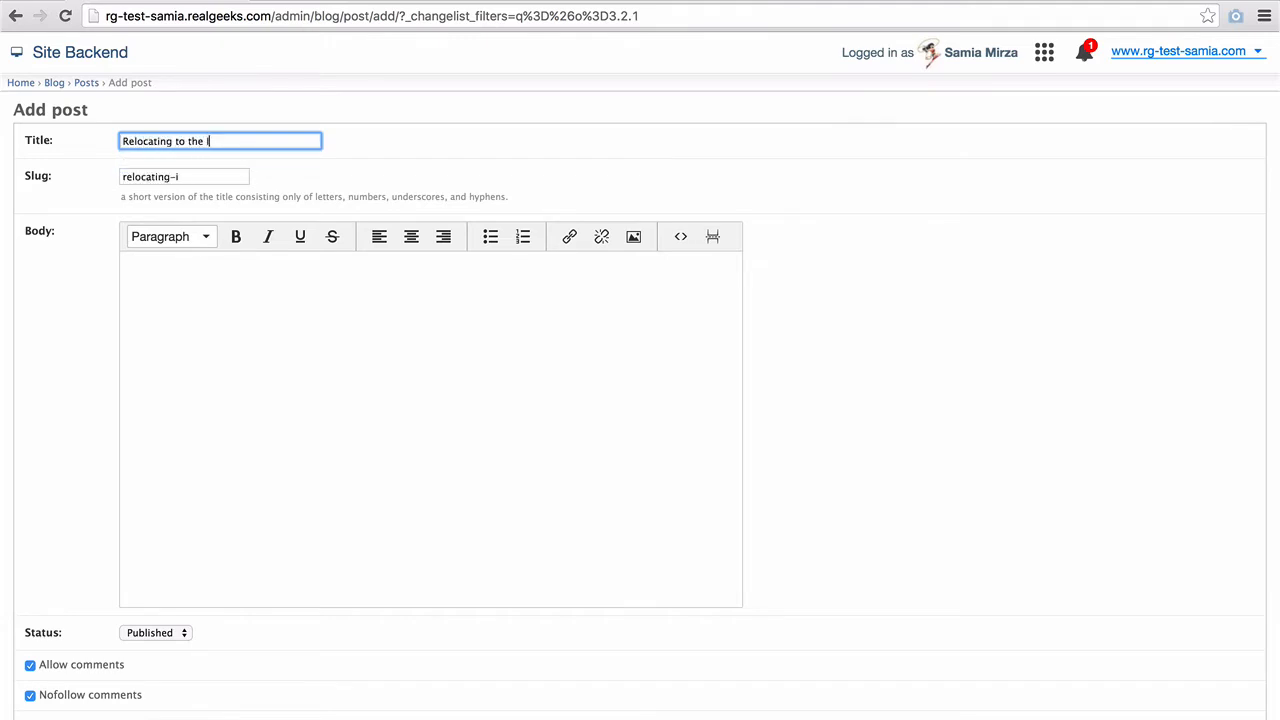
{"action": "type", "text": "ds"}
{"action": "left_click", "coordinate": [243, 284]}
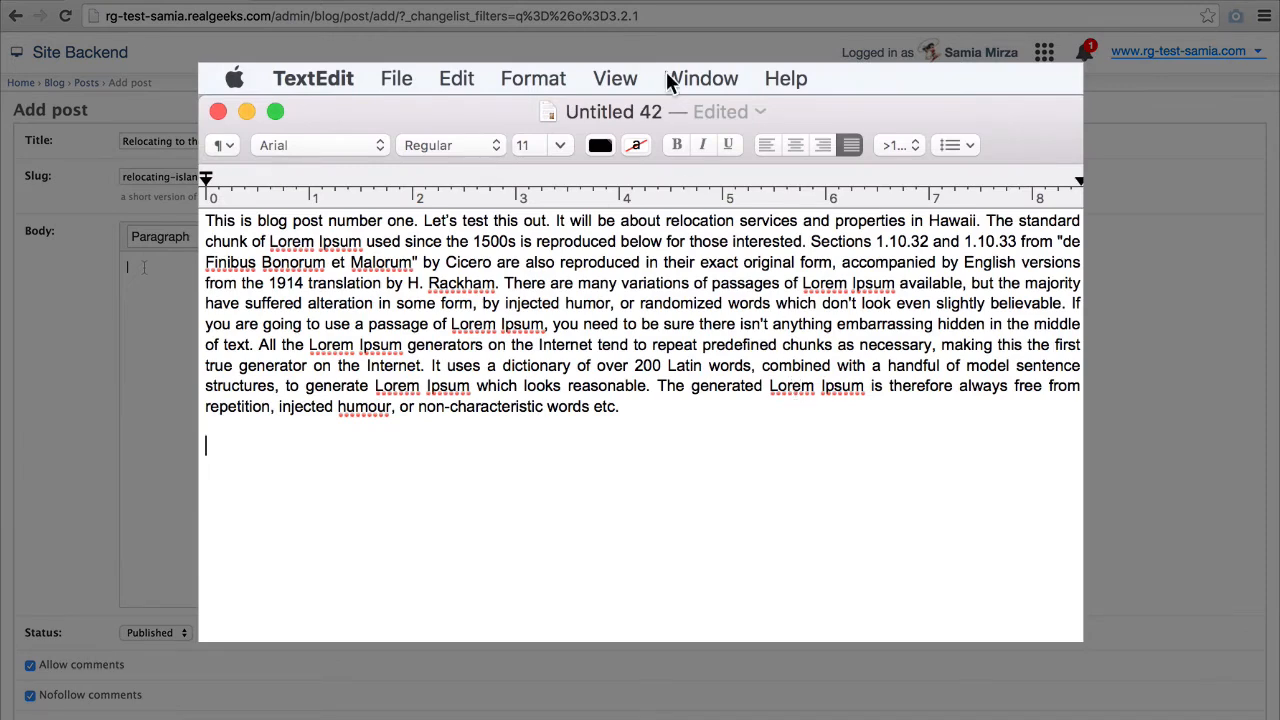
- Convert the TextEdit draft to plain text
{"action": "left_click", "coordinate": [548, 78]}
{"action": "left_click", "coordinate": [551, 183]}
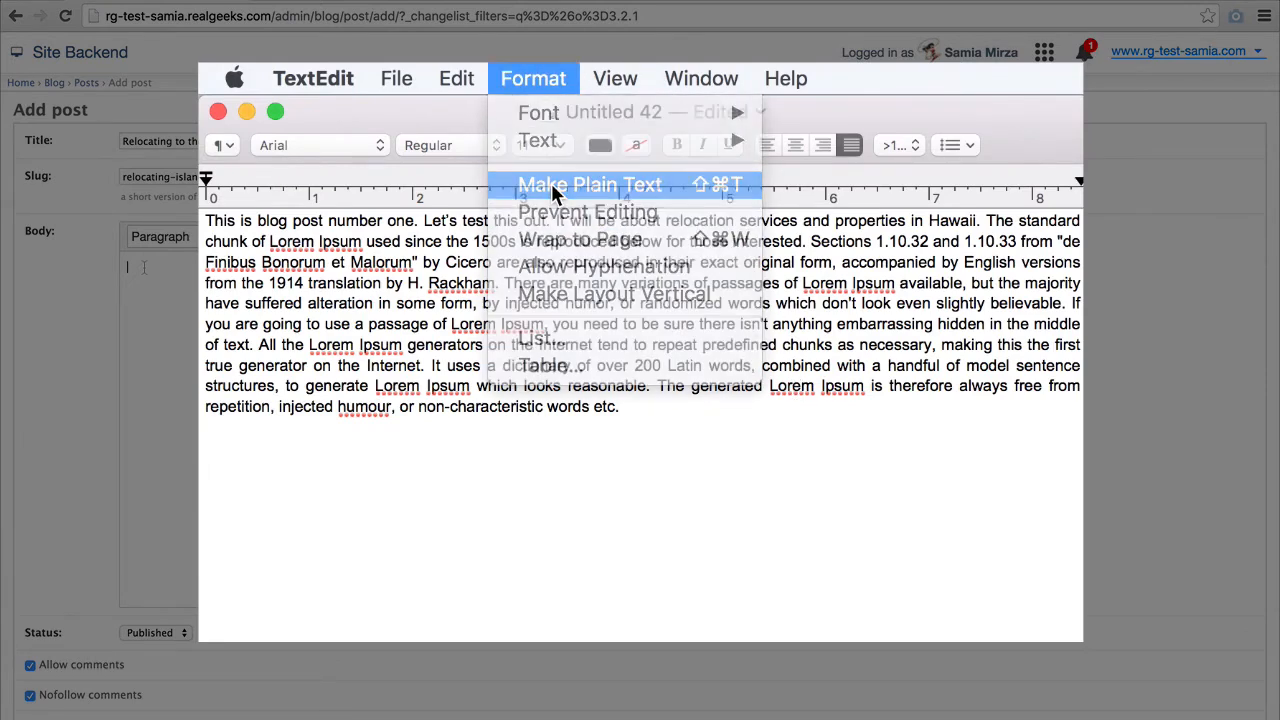
{"action": "left_click", "coordinate": [845, 318]}
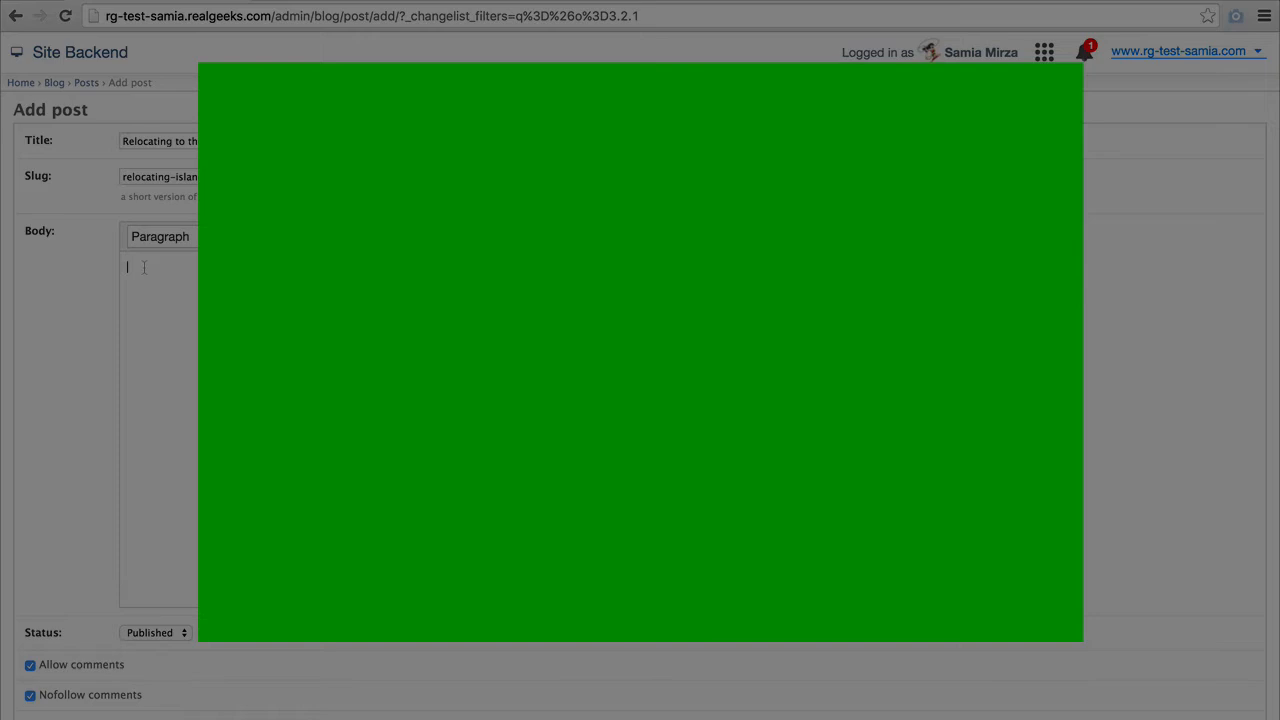
- Copy the whole draft paragraph from TextEdit and paste it into the post Body
{"action": "left_click_drag", "start_coordinate": [820, 379], "coordinate": [205, 135]}
{"action": "right_click", "coordinate": [323, 200]}
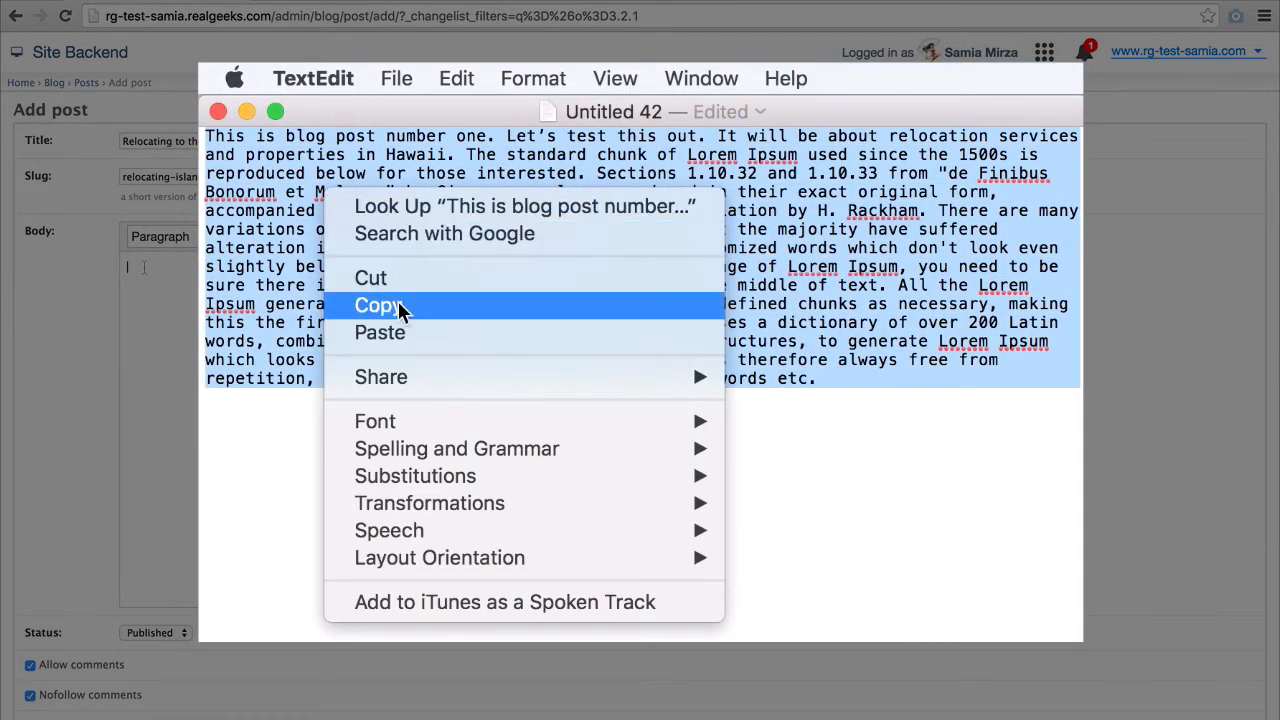
{"action": "left_click", "coordinate": [396, 308]}
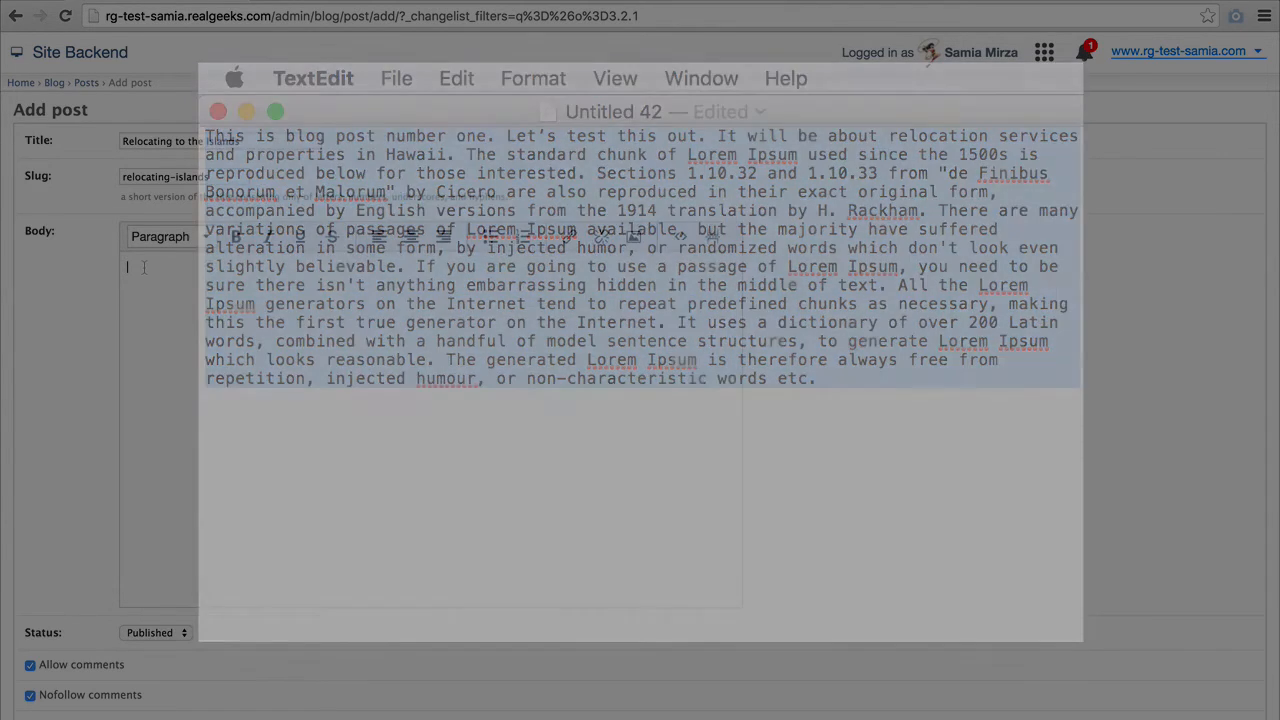
{"action": "right_click", "coordinate": [143, 267]}
{"action": "left_click", "coordinate": [175, 353]}
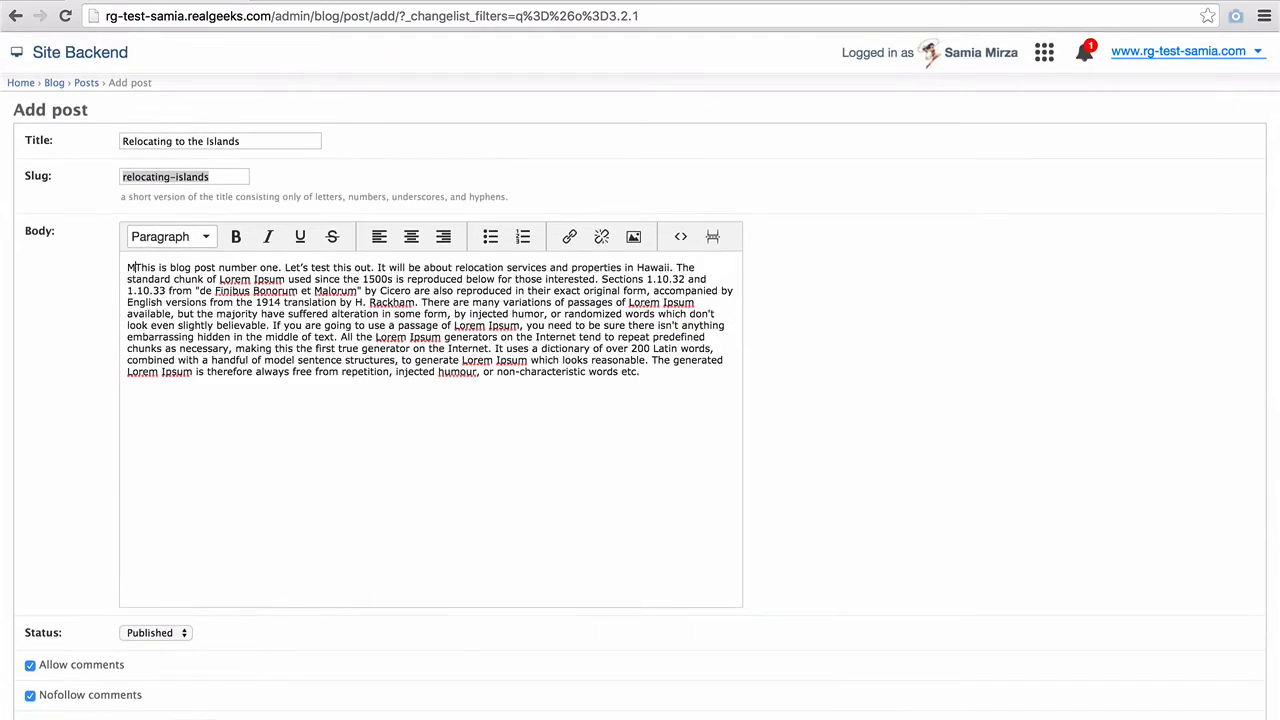
- Add 'Moving your family to Hawaii from the Mainland' atop the Body as a Heading 2
{"action": "type", "text": "Moving your "}
{"action": "type", "text": "family to H"}
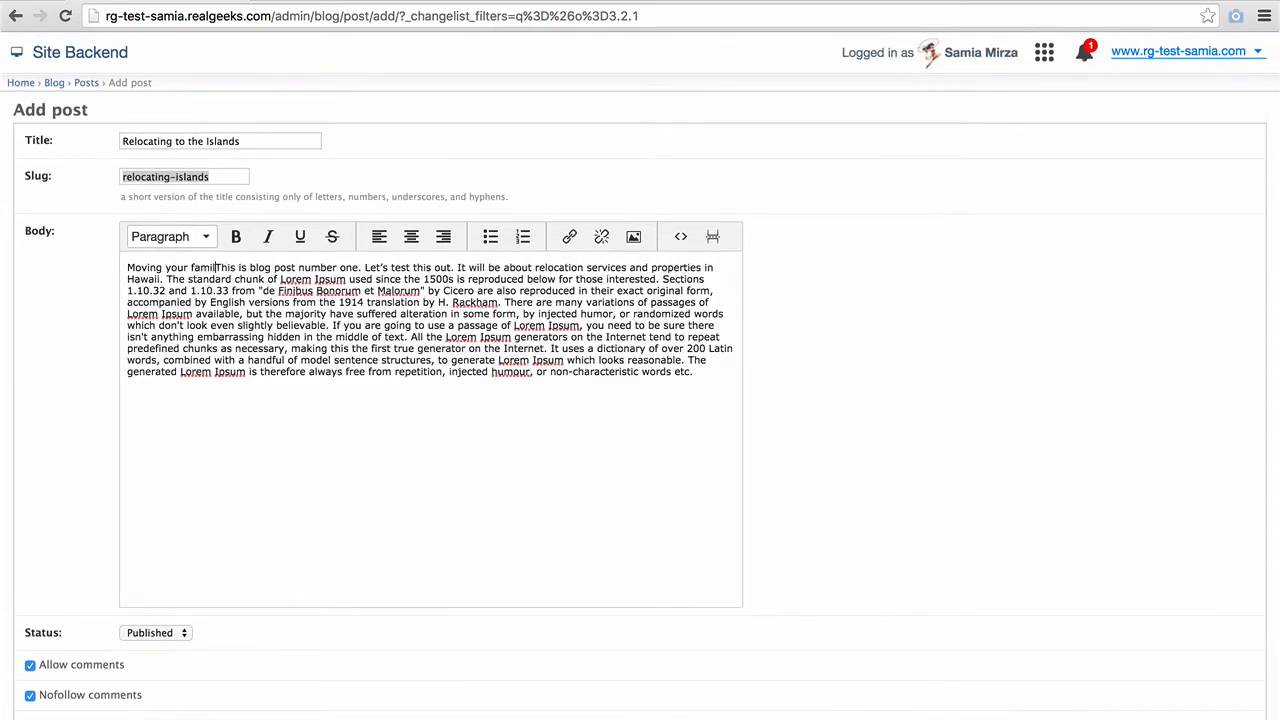
{"action": "type", "text": "awaii from the"}
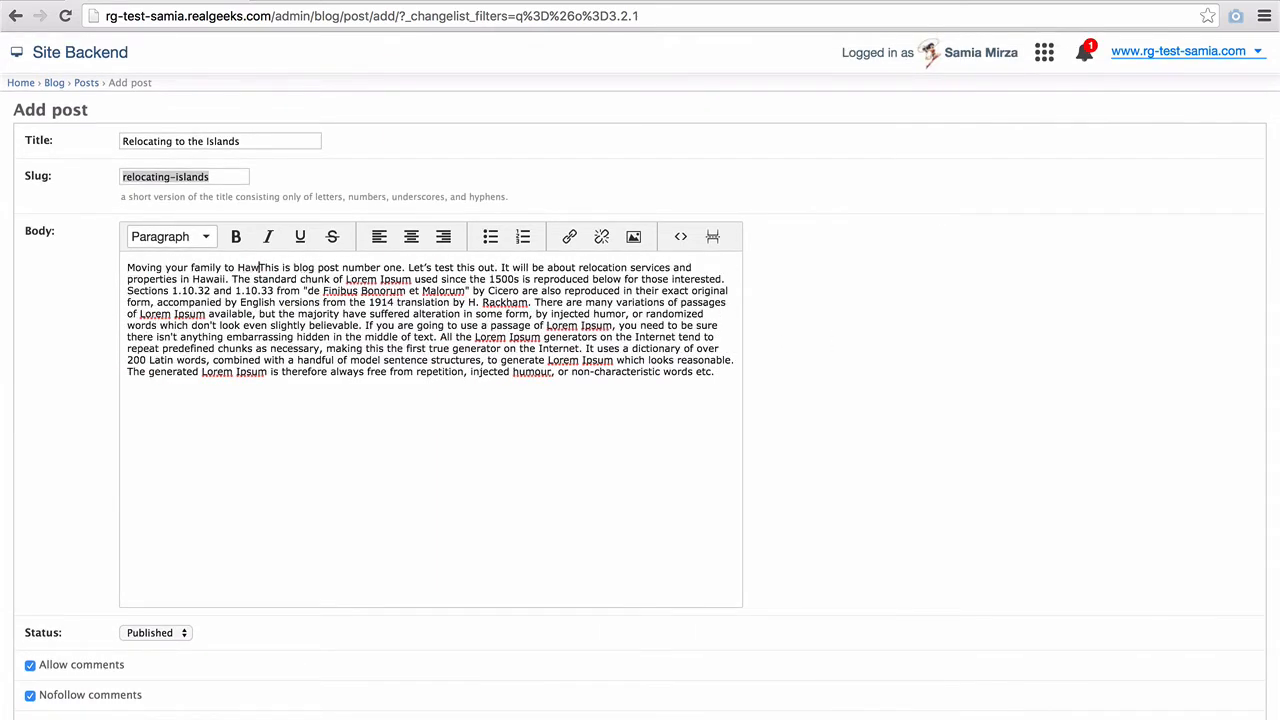
{"action": "type", "text": " Mainland"}
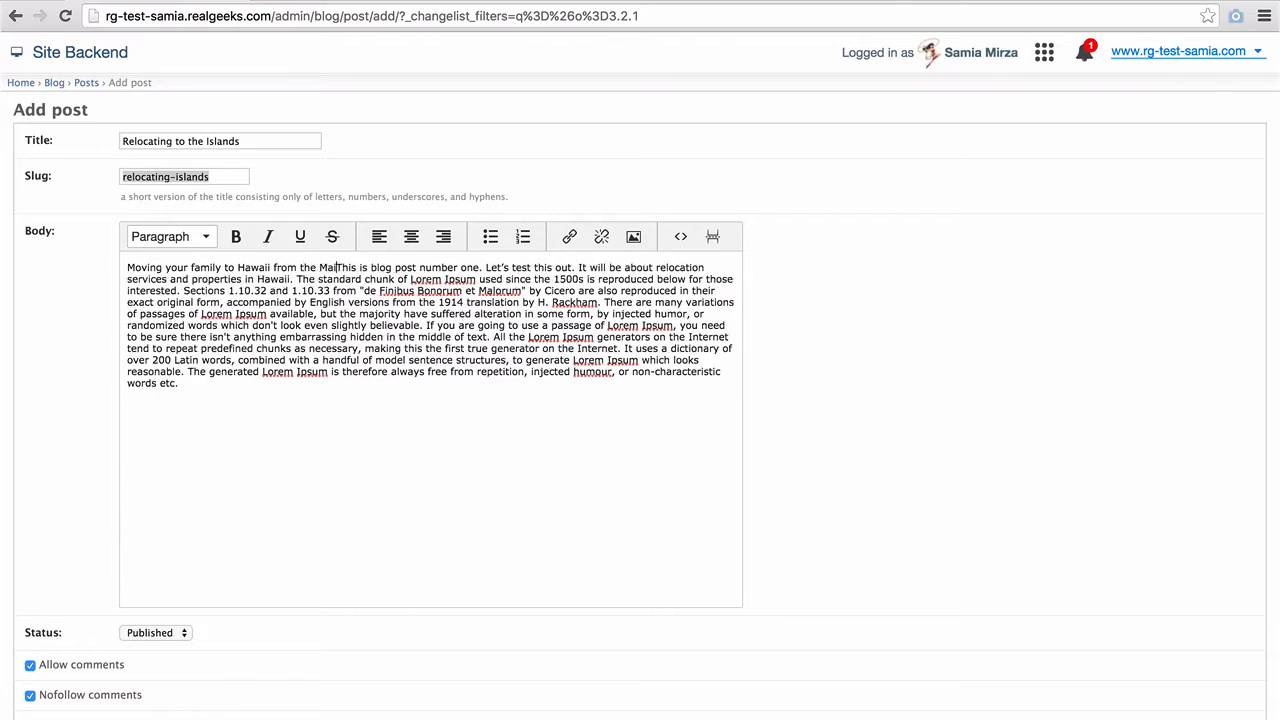
{"action": "key", "text": "Return"}
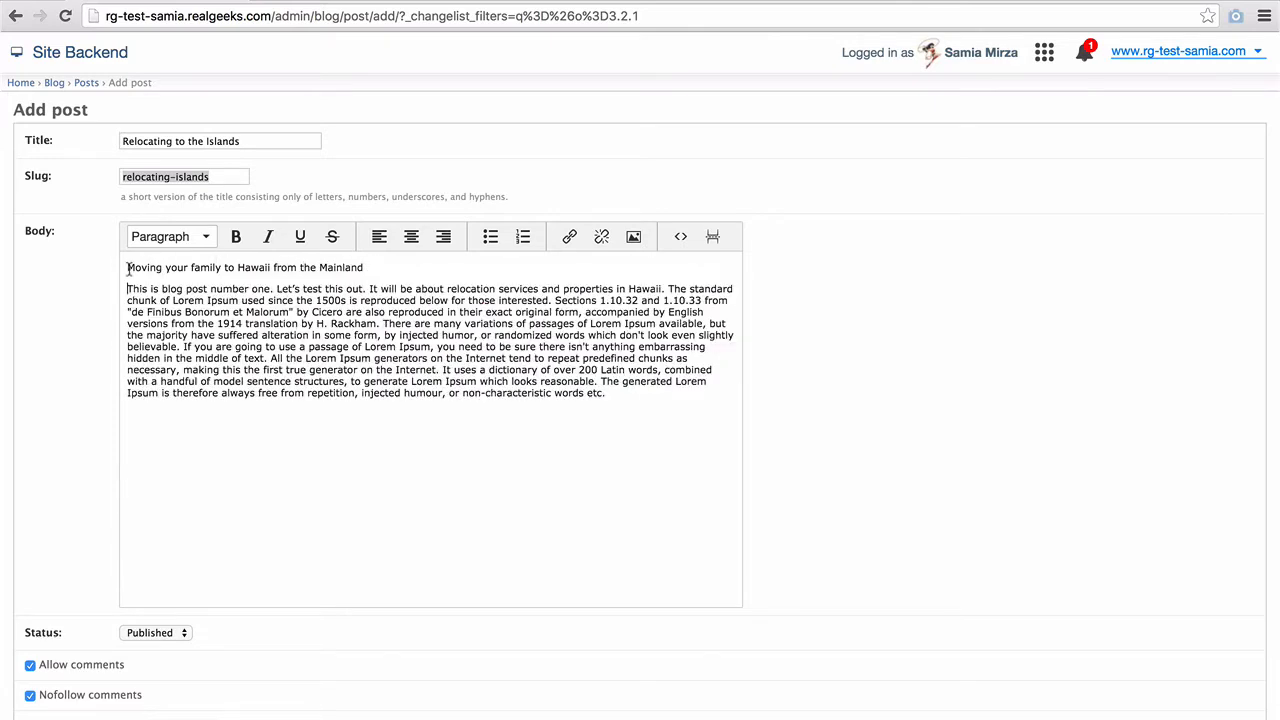
{"action": "left_click_drag", "start_coordinate": [128, 268], "coordinate": [364, 268]}
{"action": "left_click", "coordinate": [207, 237]}
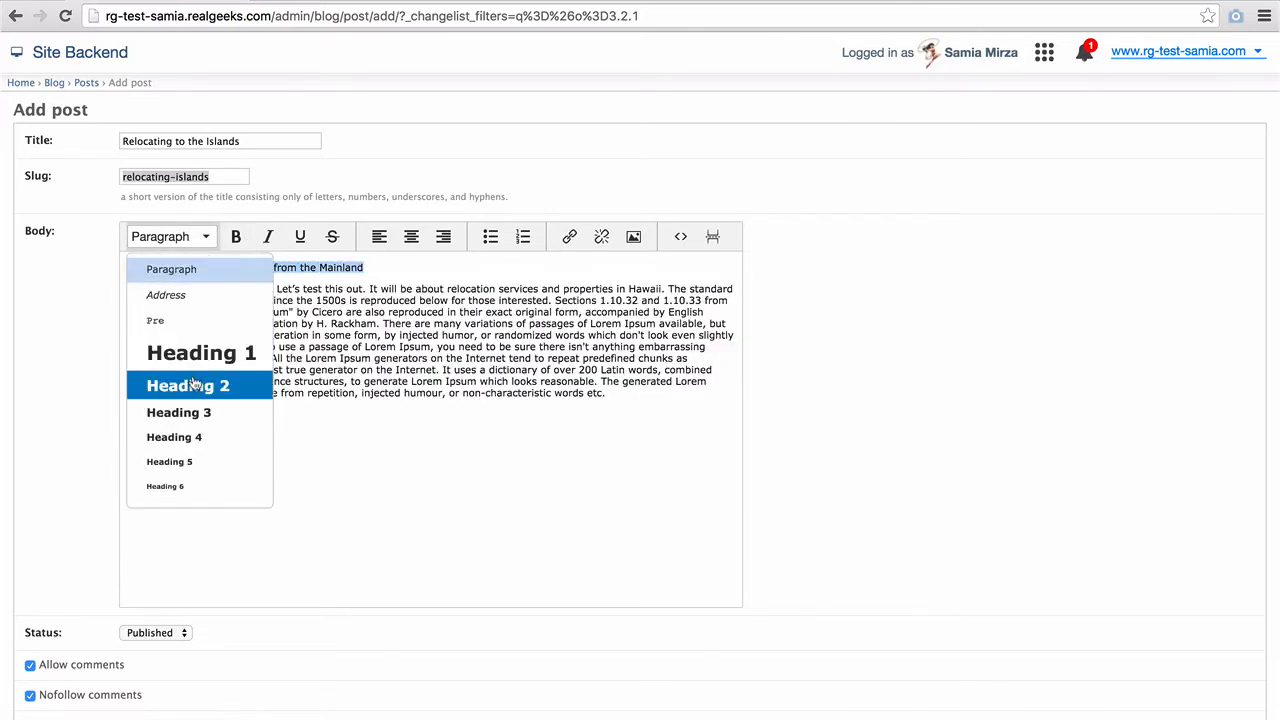
{"action": "left_click", "coordinate": [194, 380]}
{"action": "left_click", "coordinate": [128, 299]}
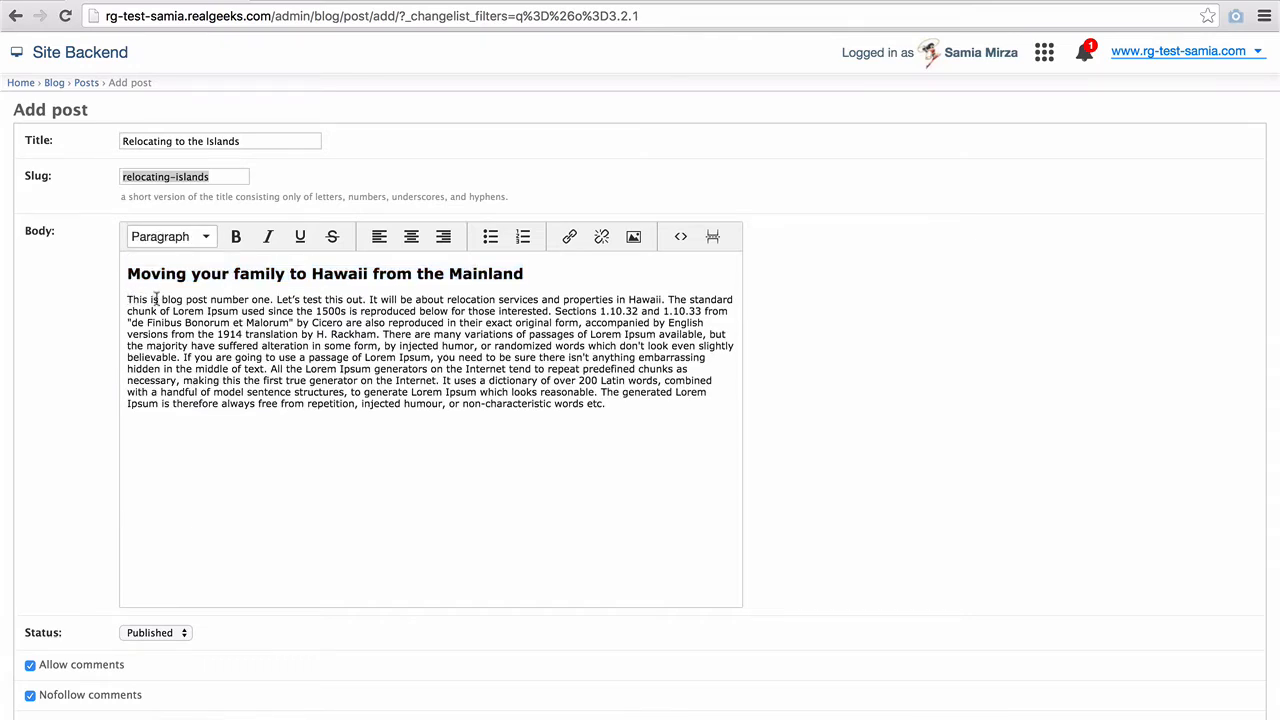
{"action": "left_click_drag", "start_coordinate": [161, 299], "coordinate": [183, 299]}
- Link the word 'blog' in the first sentence to /blog/
{"action": "left_click", "coordinate": [569, 237]}
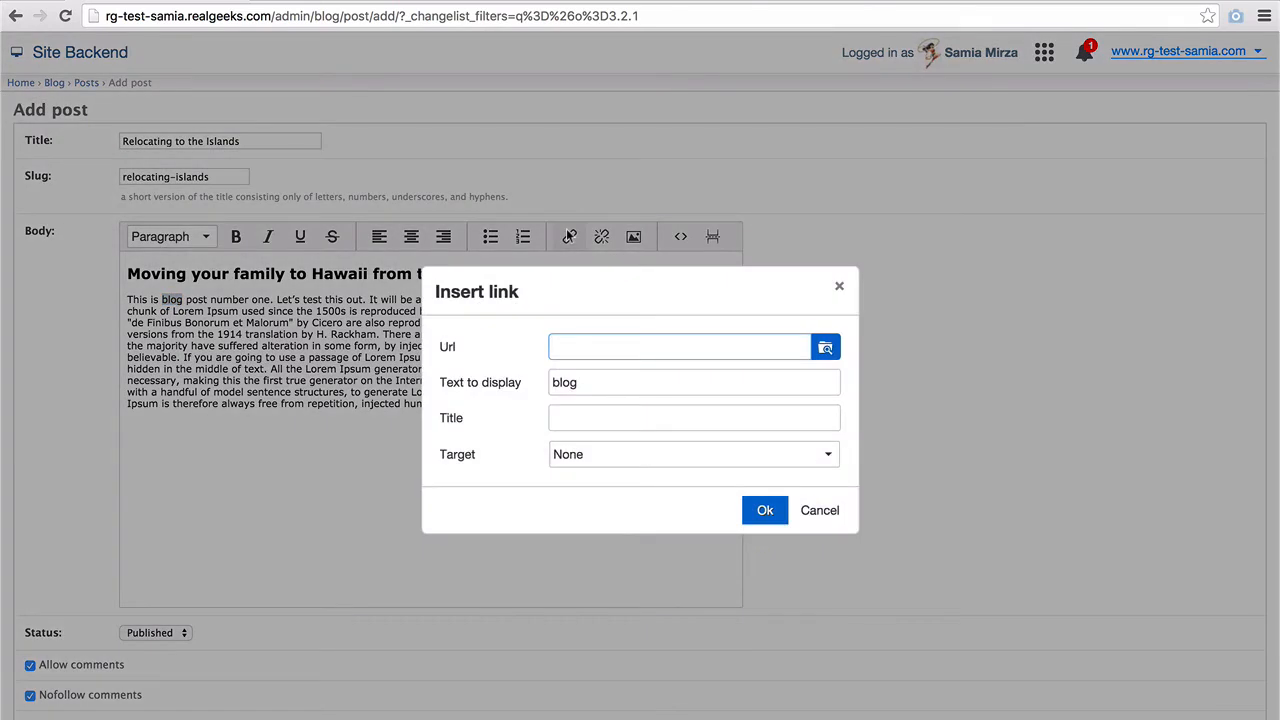
{"action": "type", "text": "http://www.realgeeks.com"}
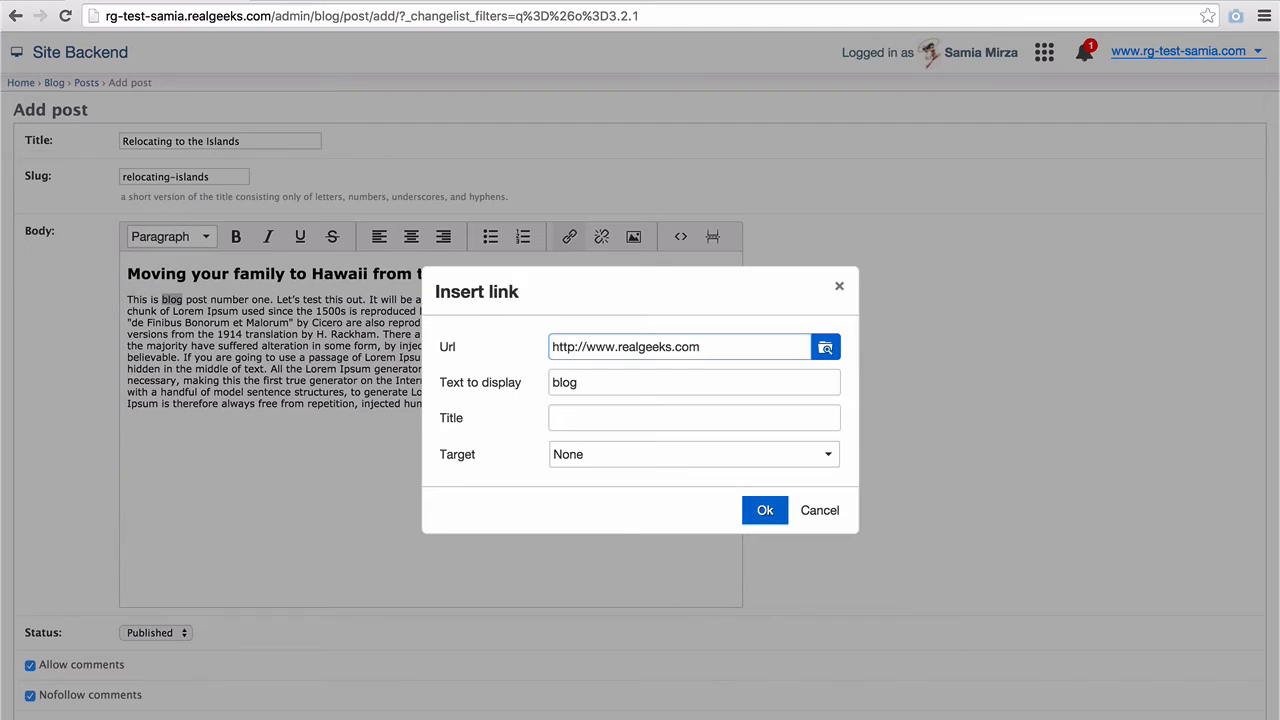
{"action": "key", "text": "ctrl+a"}
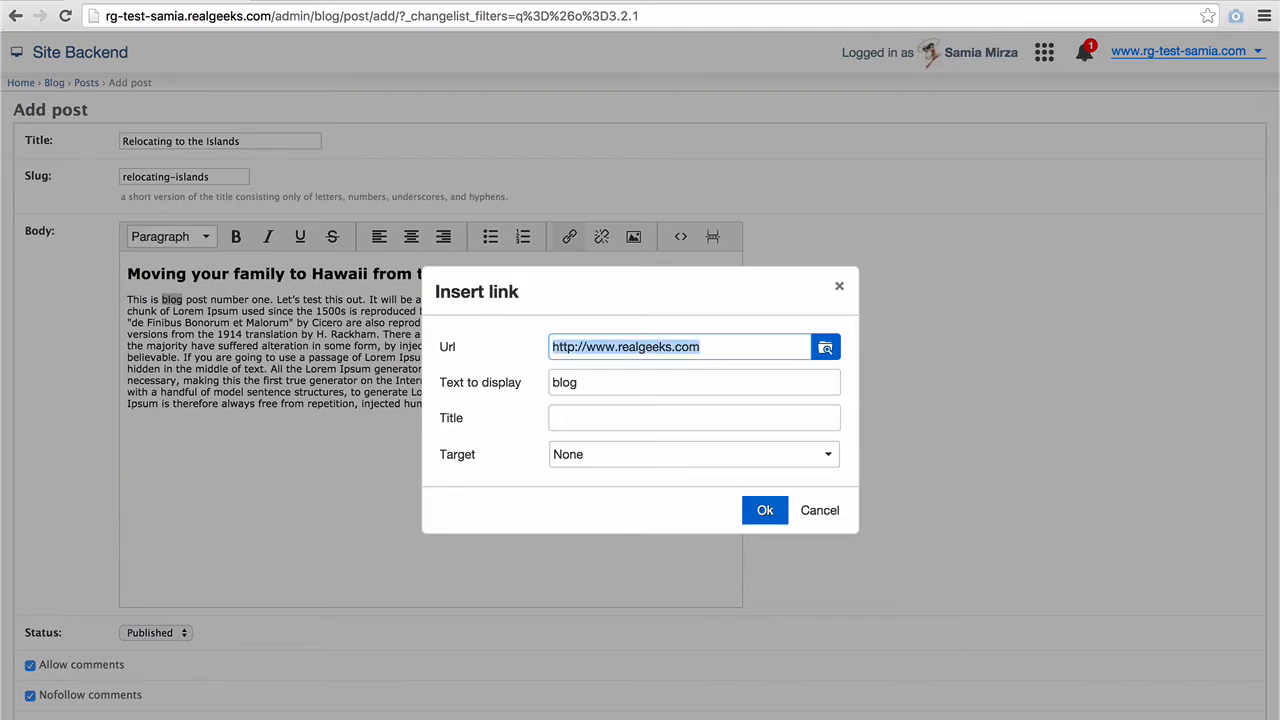
{"action": "type", "text": "/"}
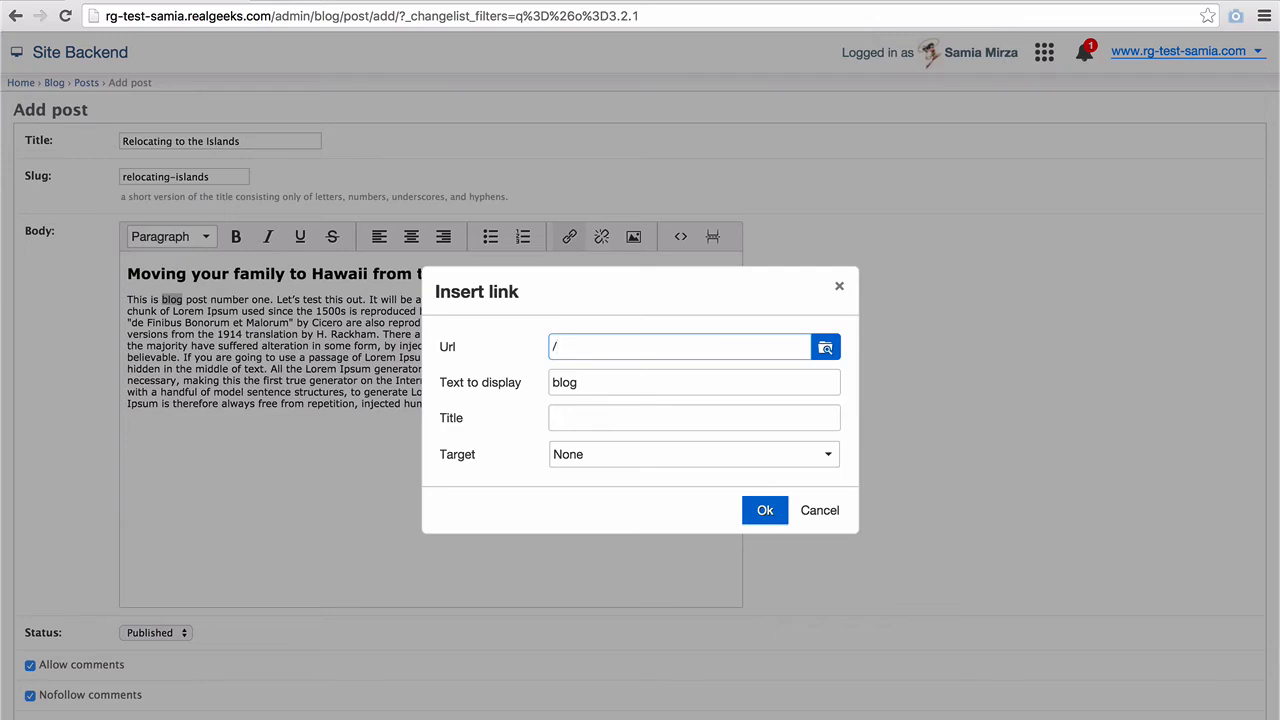
{"action": "type", "text": "blog/"}
{"action": "left_click", "coordinate": [762, 512]}
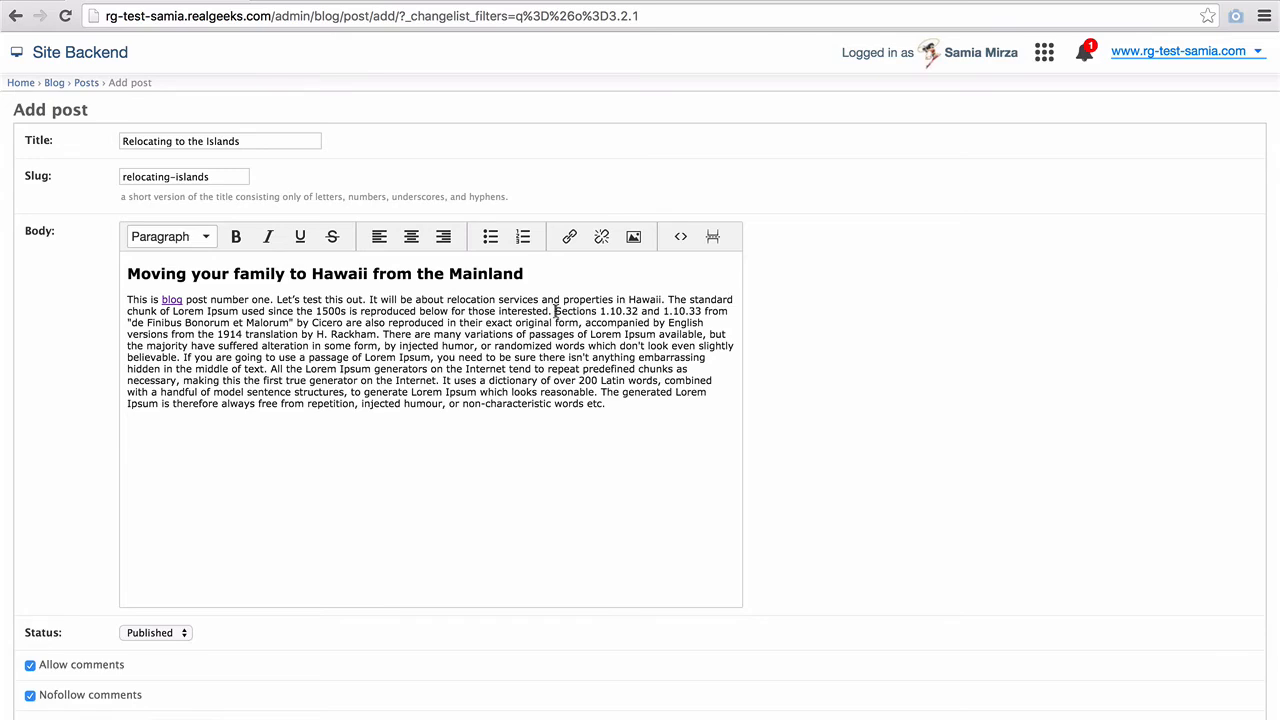
- Pick testimonies.jpeg from the uploaded images and set its width to 250
{"action": "left_click", "coordinate": [633, 236]}
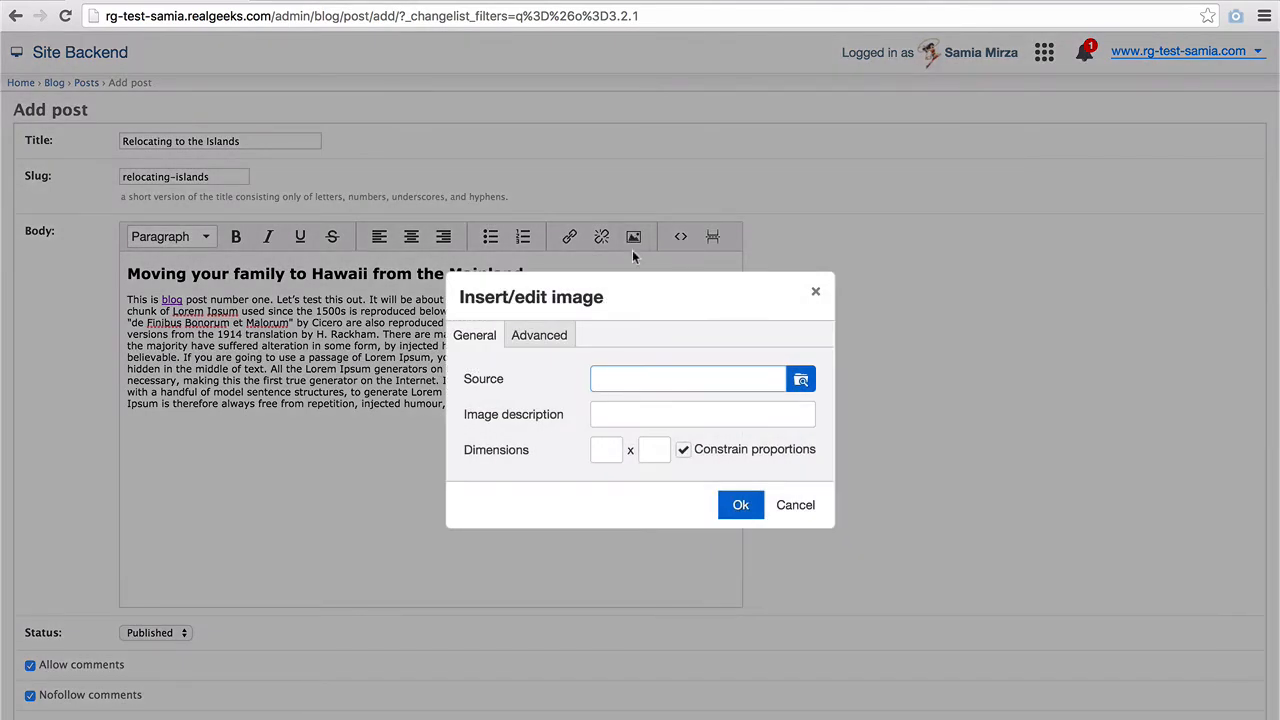
{"action": "left_click", "coordinate": [801, 379]}
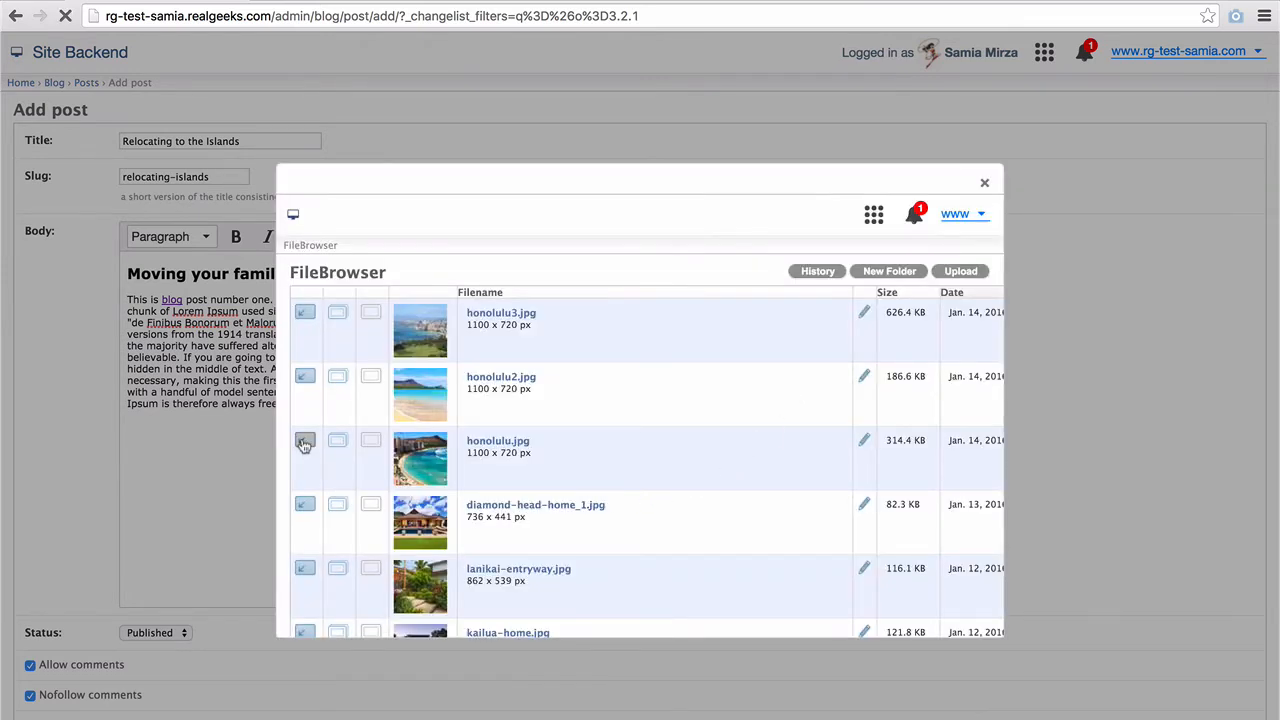
{"action": "scroll", "coordinate": [304, 444], "scroll_direction": "down", "scroll_amount": 10}
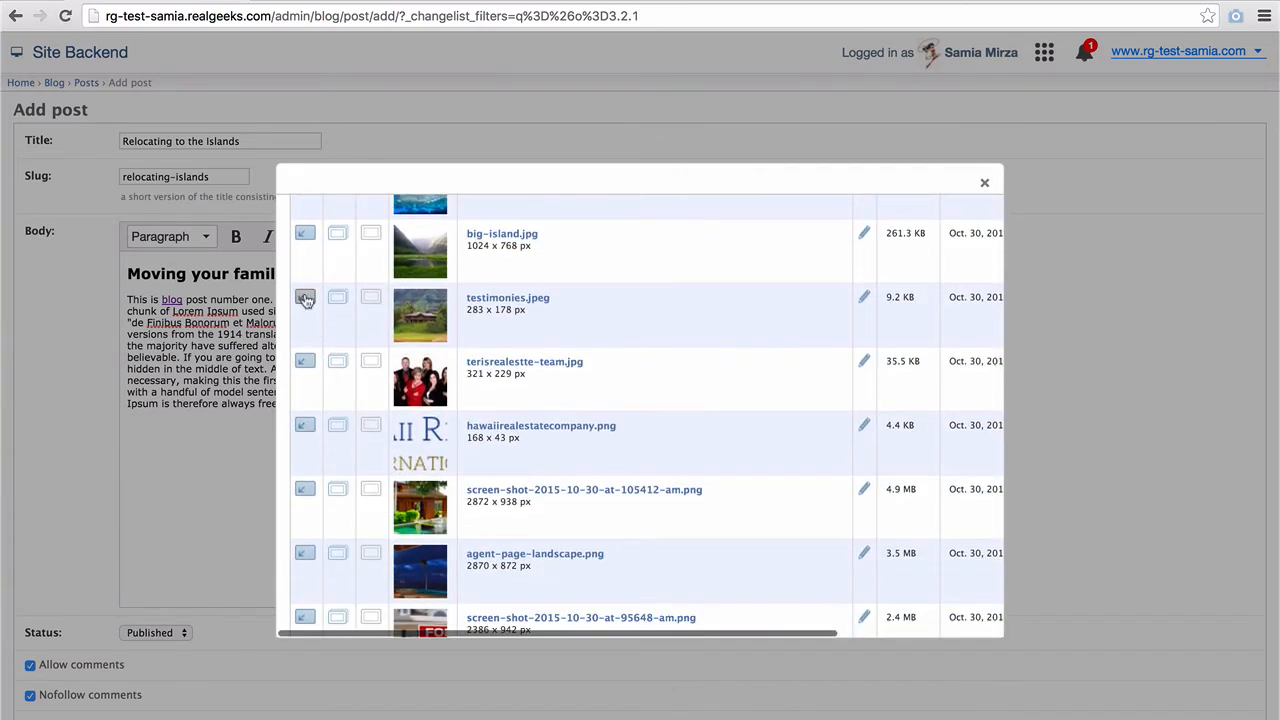
{"action": "left_click", "coordinate": [303, 297]}
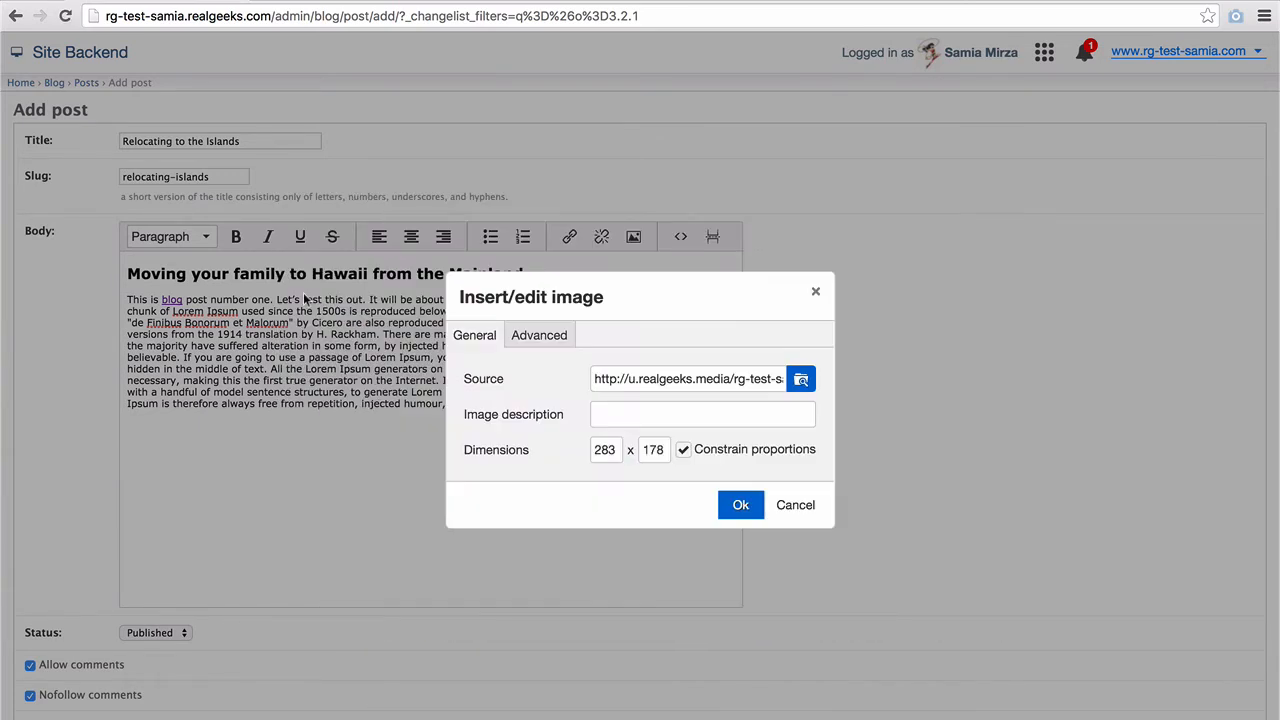
{"action": "double_click", "coordinate": [605, 450]}
{"action": "type", "text": "250"}
{"action": "key", "text": "Tab"}
- Give the image 10 px vertical and horizontal spacing and insert it
{"action": "left_click", "coordinate": [546, 336]}
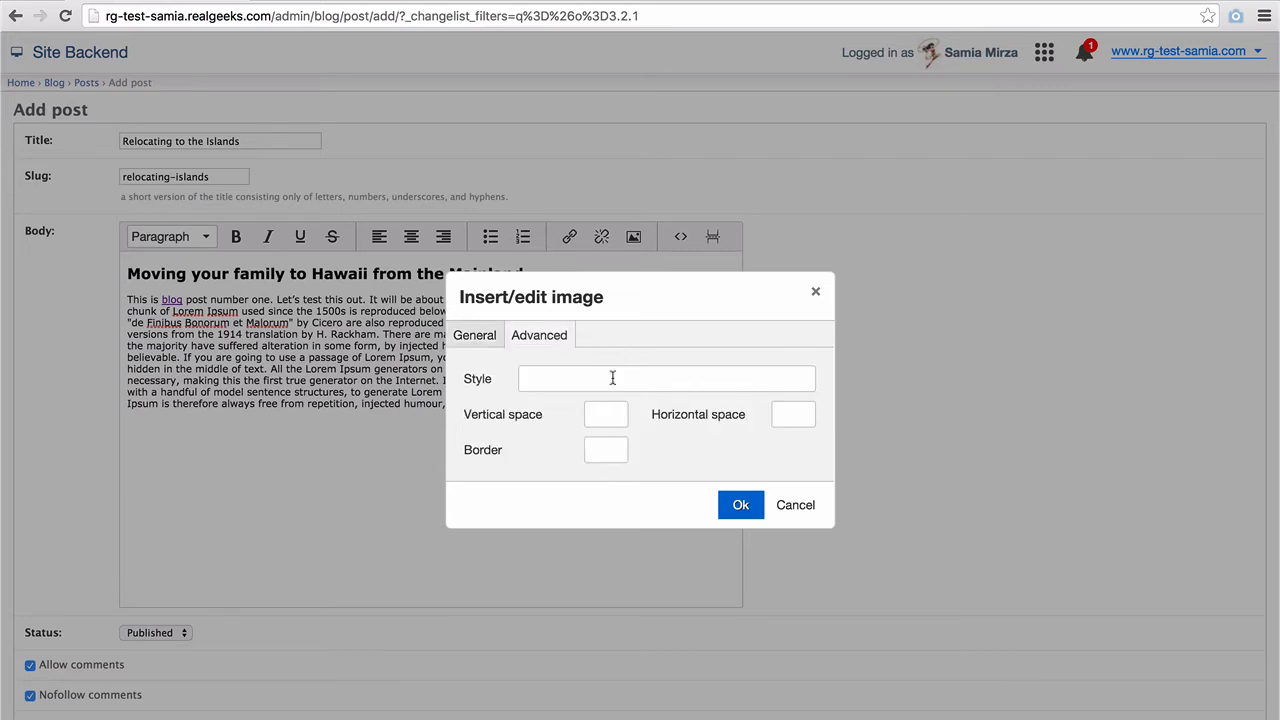
{"action": "left_click", "coordinate": [600, 416]}
{"action": "type", "text": "10"}
{"action": "key", "text": "Tab"}
{"action": "type", "text": "10"}
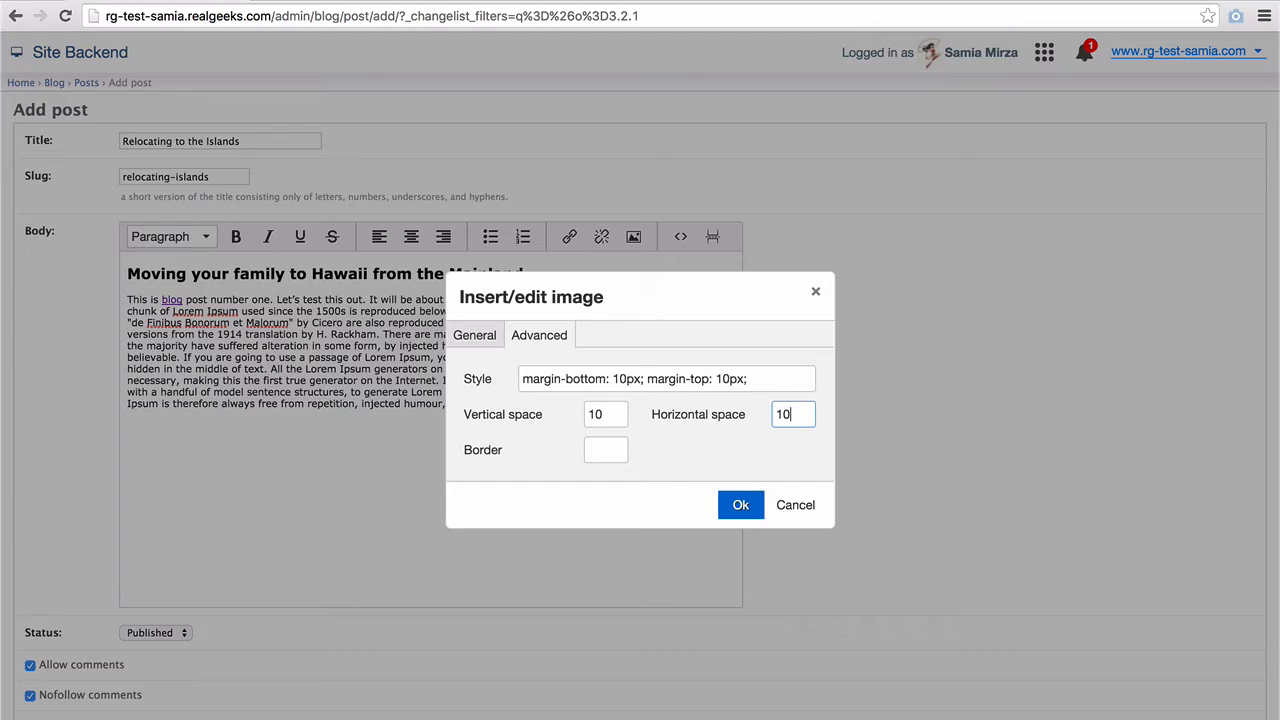
{"action": "left_click", "coordinate": [738, 506]}
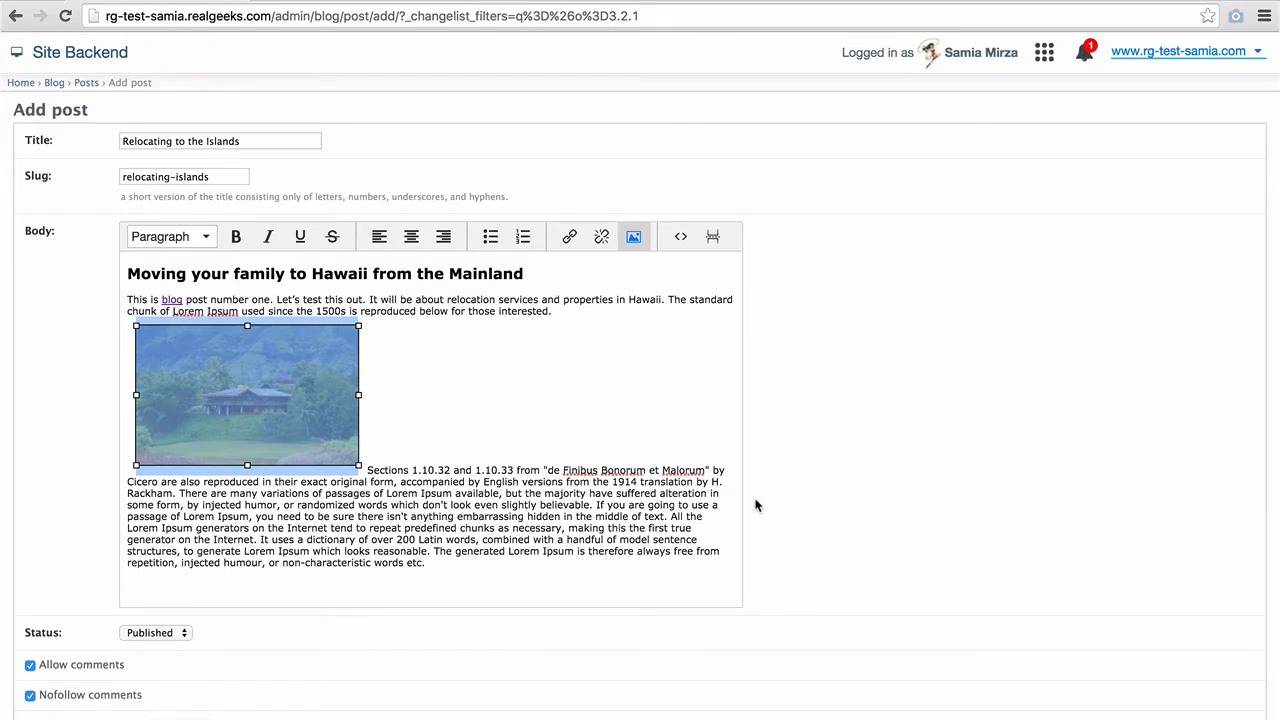
- Float the house photo left with text wrapping and link it to the address /
{"action": "left_click", "coordinate": [379, 238]}
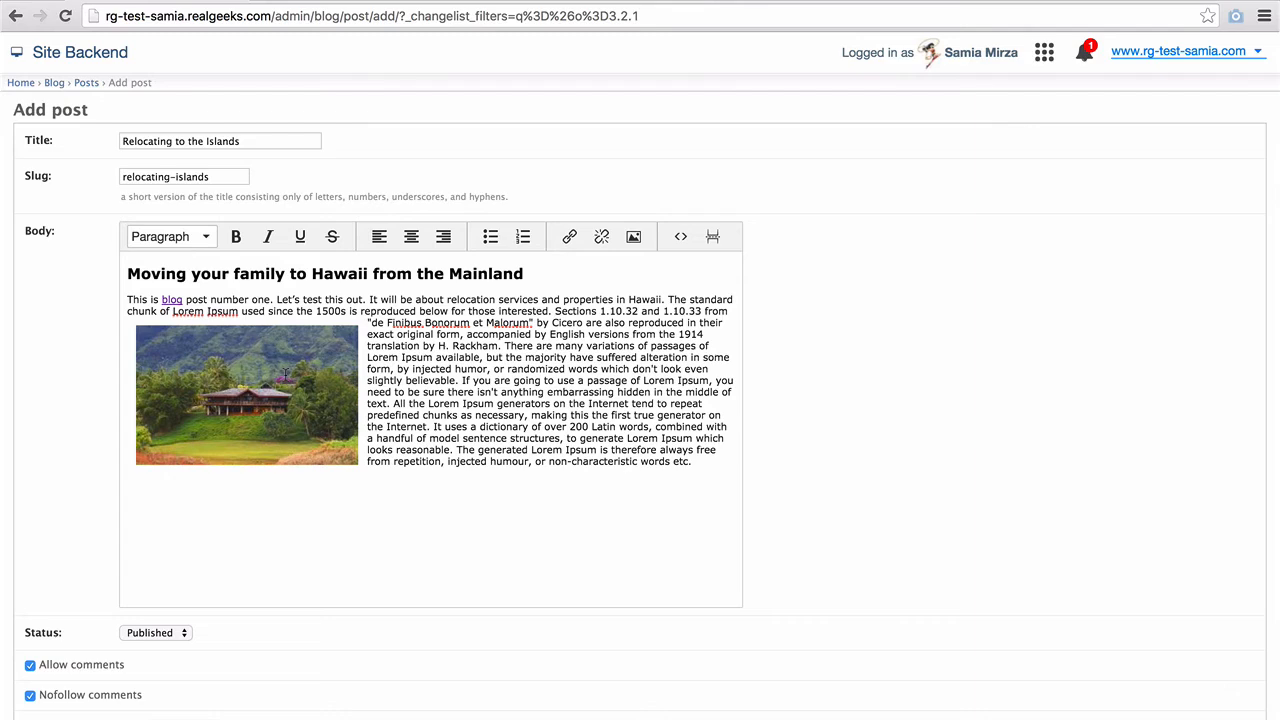
{"action": "left_click", "coordinate": [285, 373]}
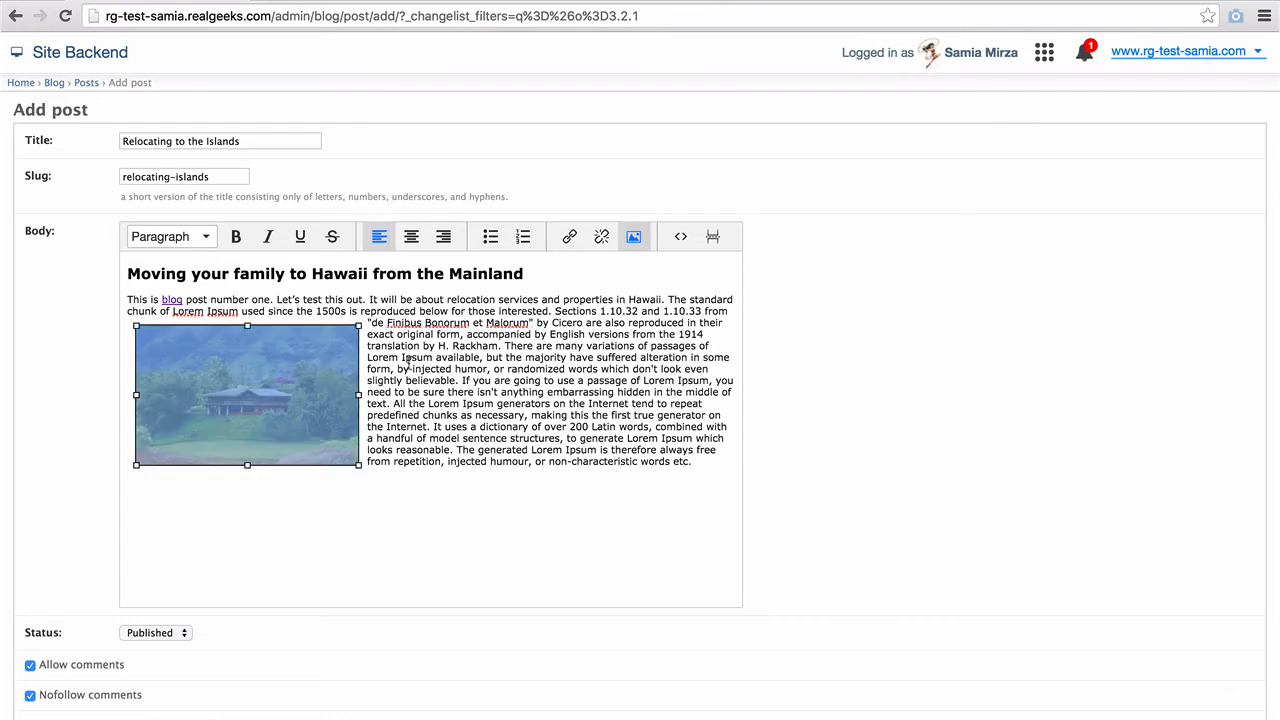
{"action": "left_click", "coordinate": [568, 237]}
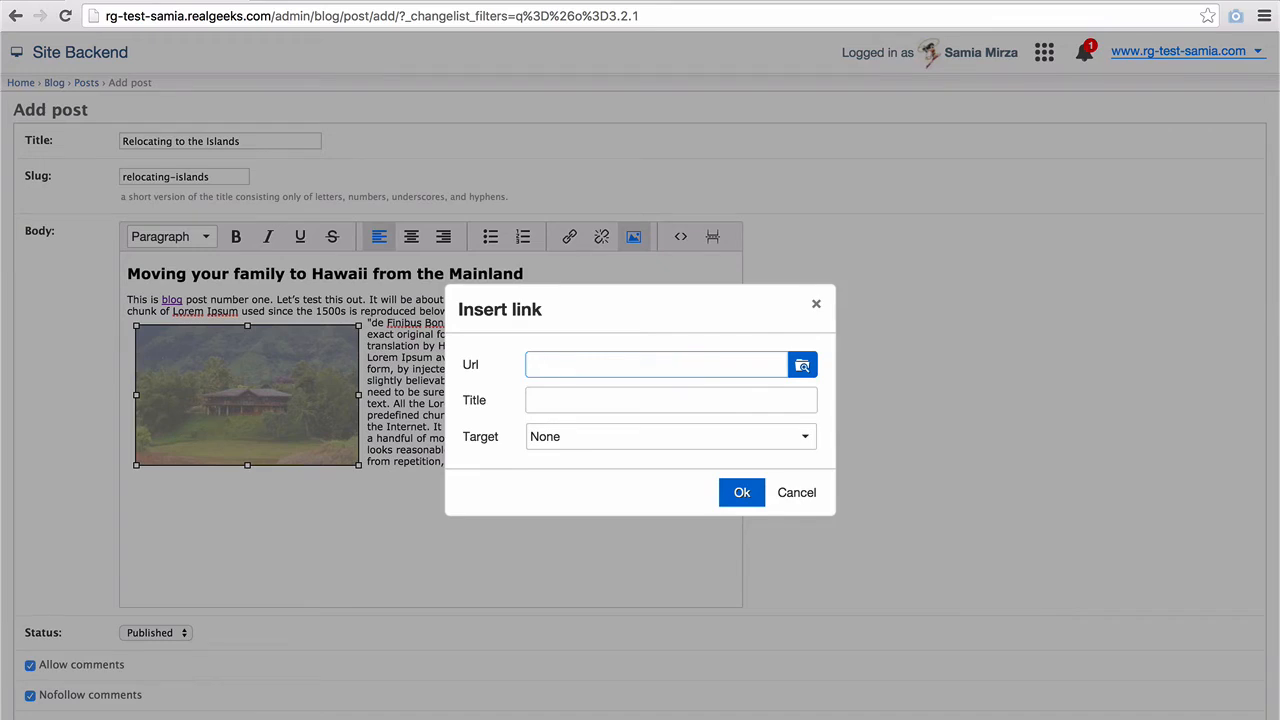
{"action": "type", "text": "http://www.realgeeks.com"}
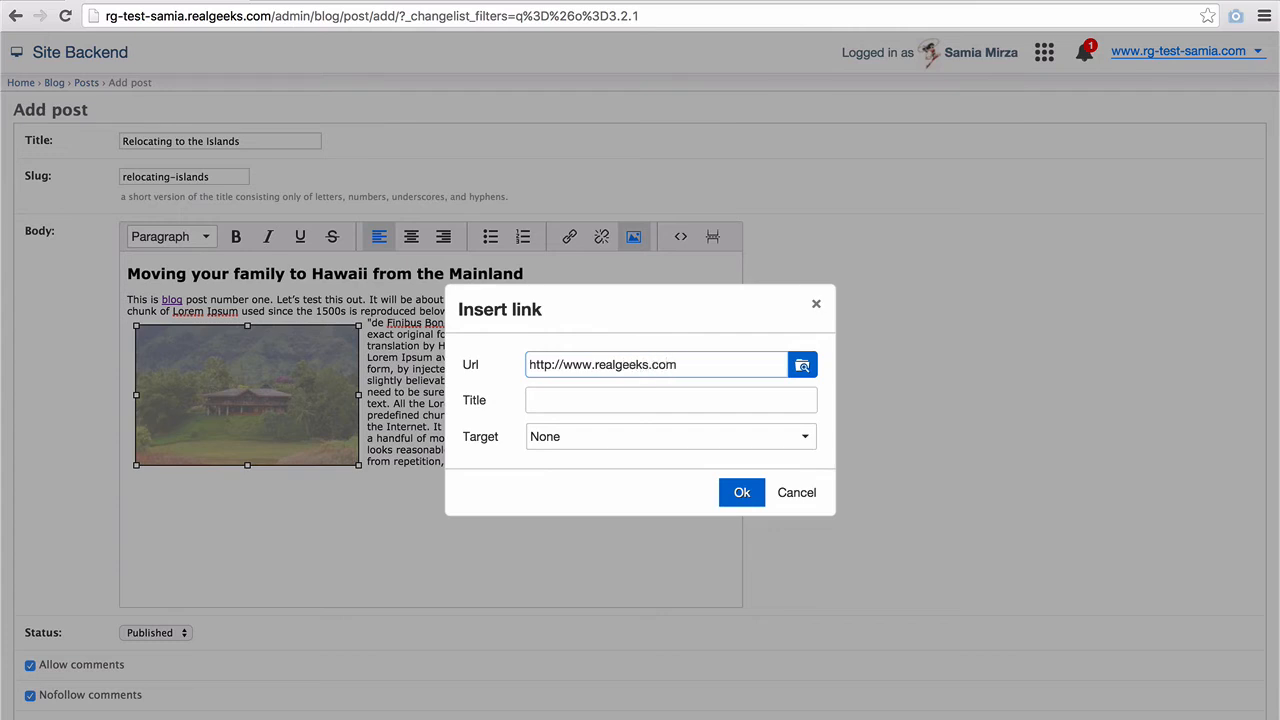
{"action": "key", "text": "ctrl+a"}
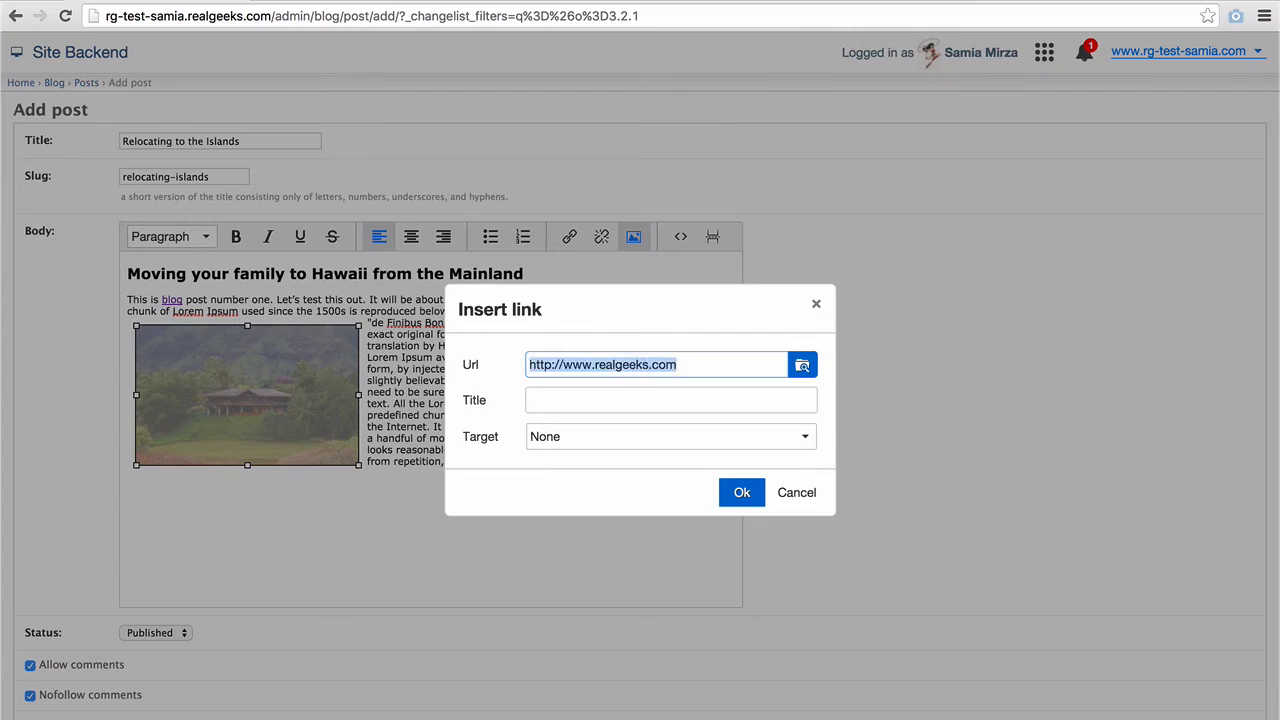
{"action": "type", "text": "/maui/"}
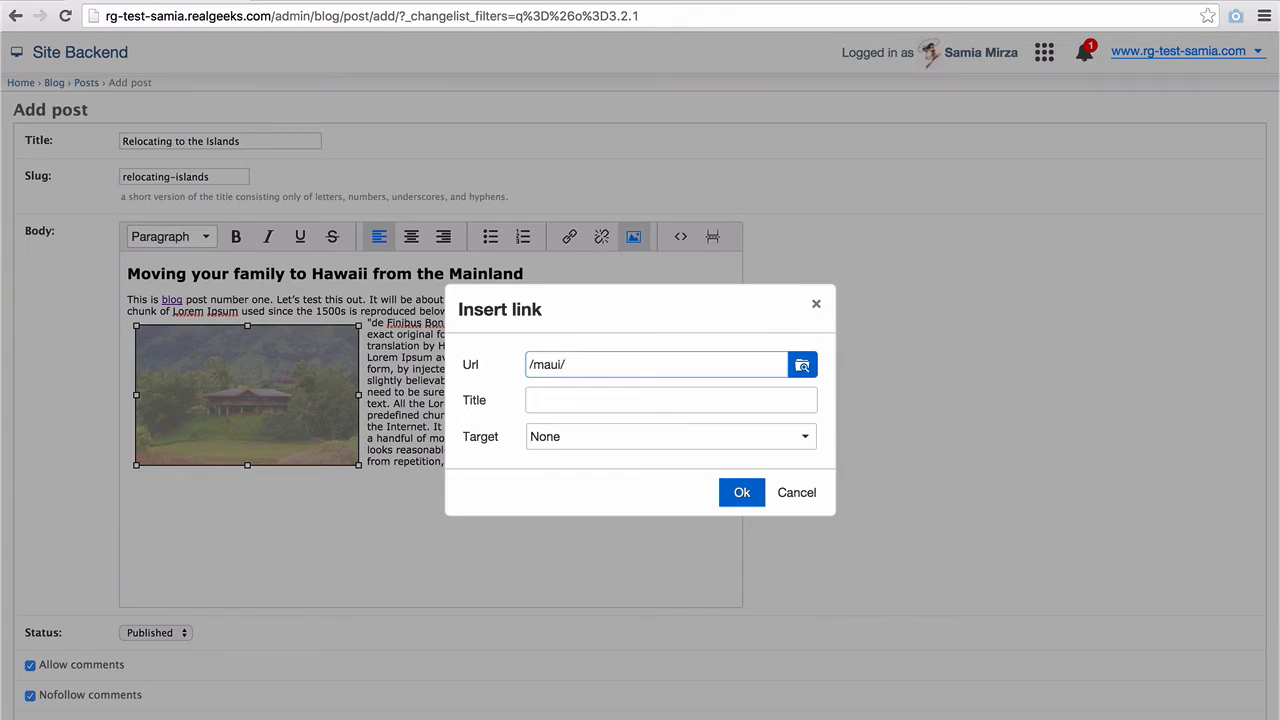
{"action": "key", "text": "ctrl+a"}
{"action": "type", "text": "/"}
{"action": "left_click", "coordinate": [742, 494]}
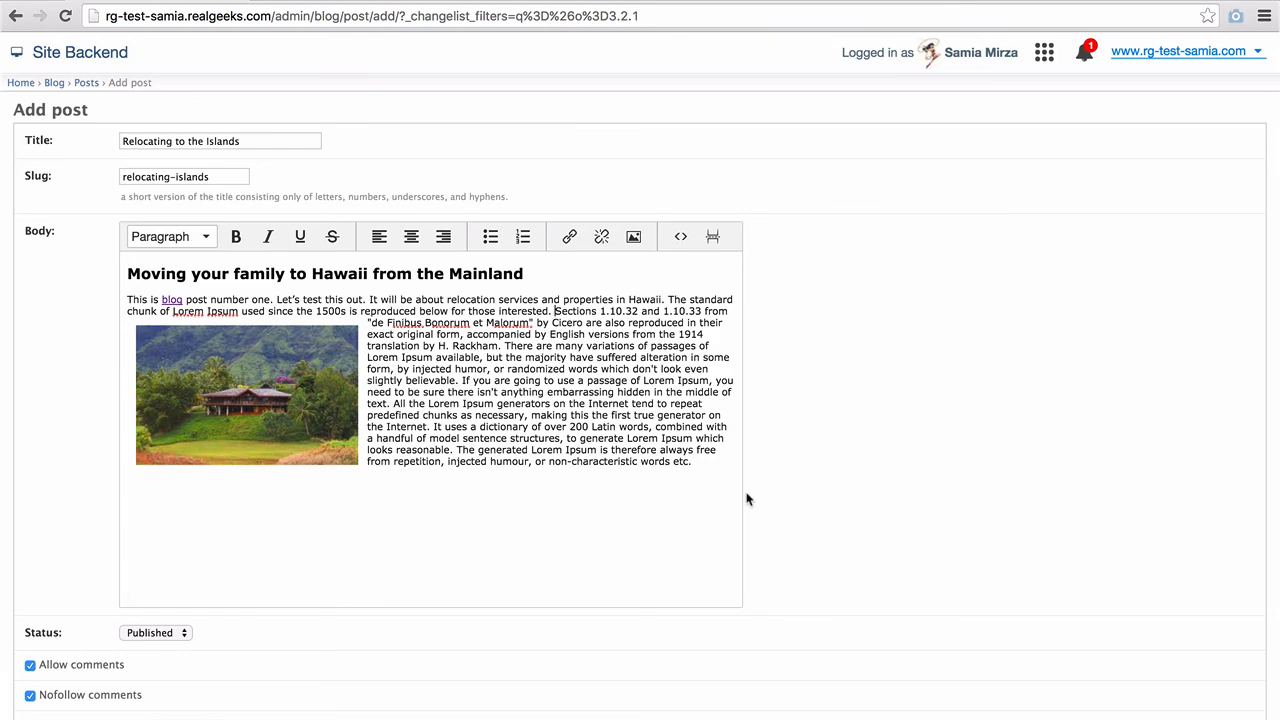
{"action": "scroll", "coordinate": [237, 660], "scroll_direction": "down", "scroll_amount": 5}
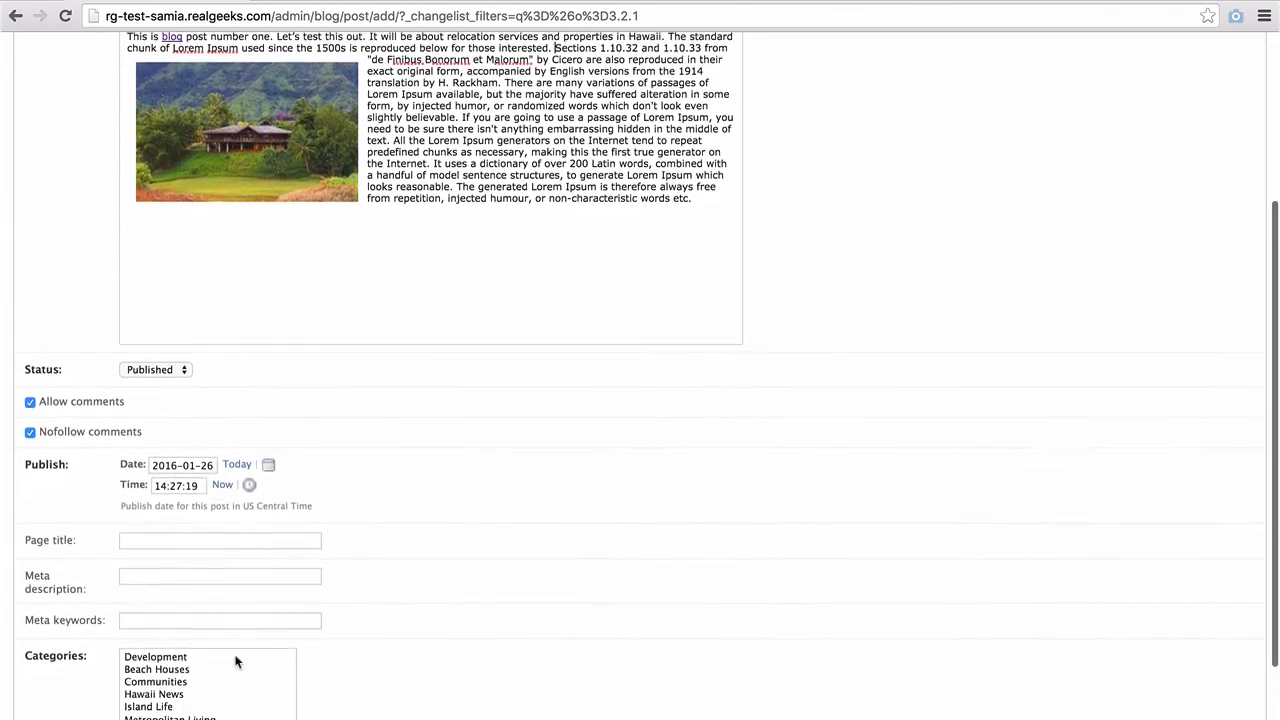
{"action": "scroll", "coordinate": [237, 660], "scroll_direction": "down", "scroll_amount": 3}
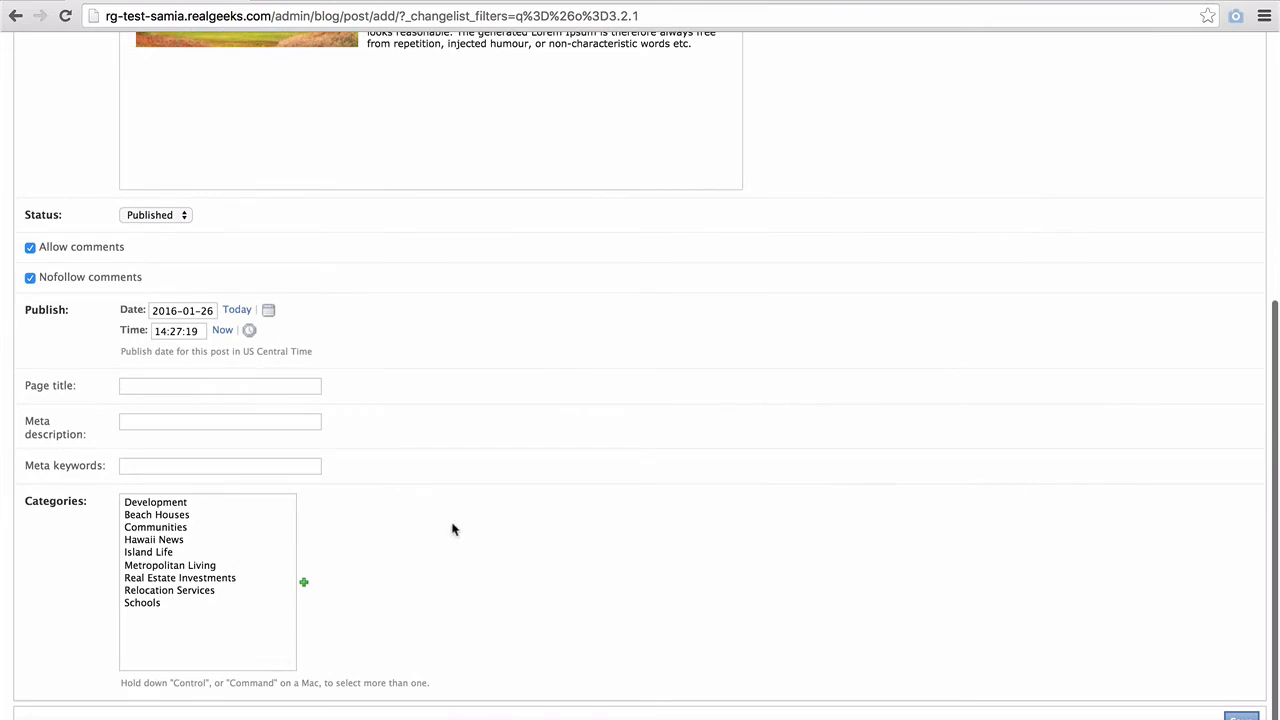
{"action": "left_click", "coordinate": [175, 215]}
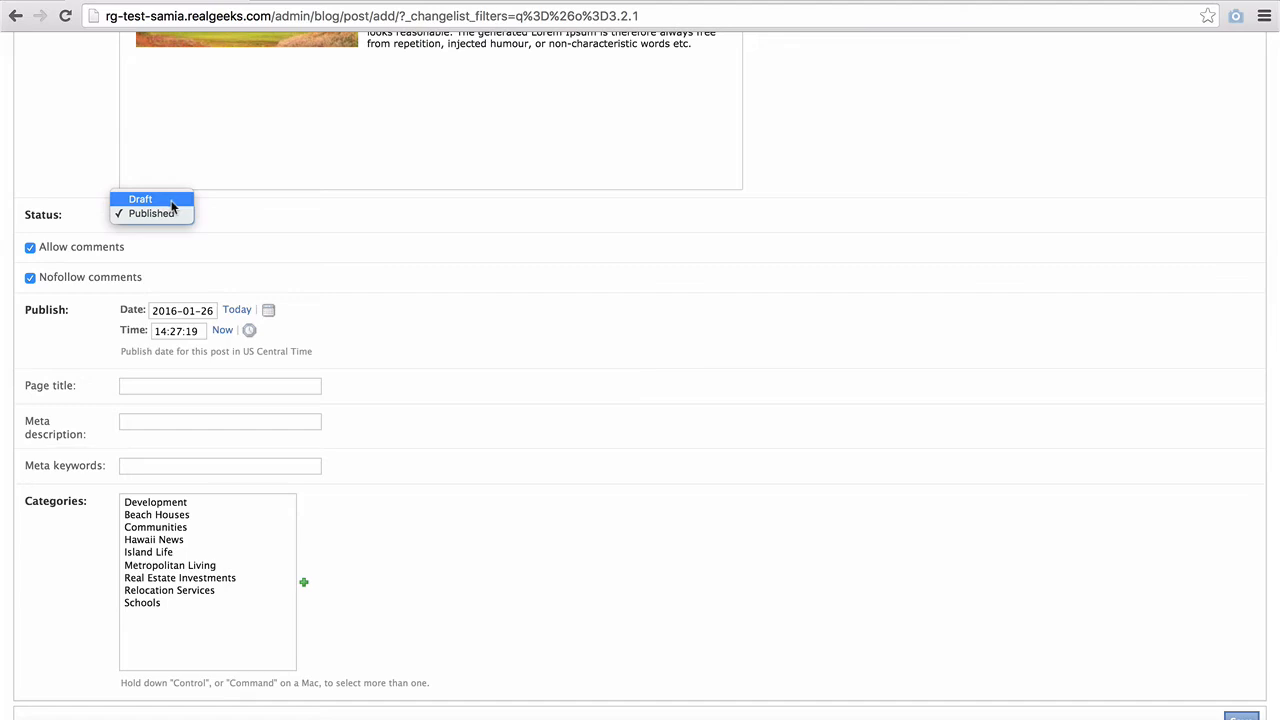
{"action": "left_click", "coordinate": [172, 214]}
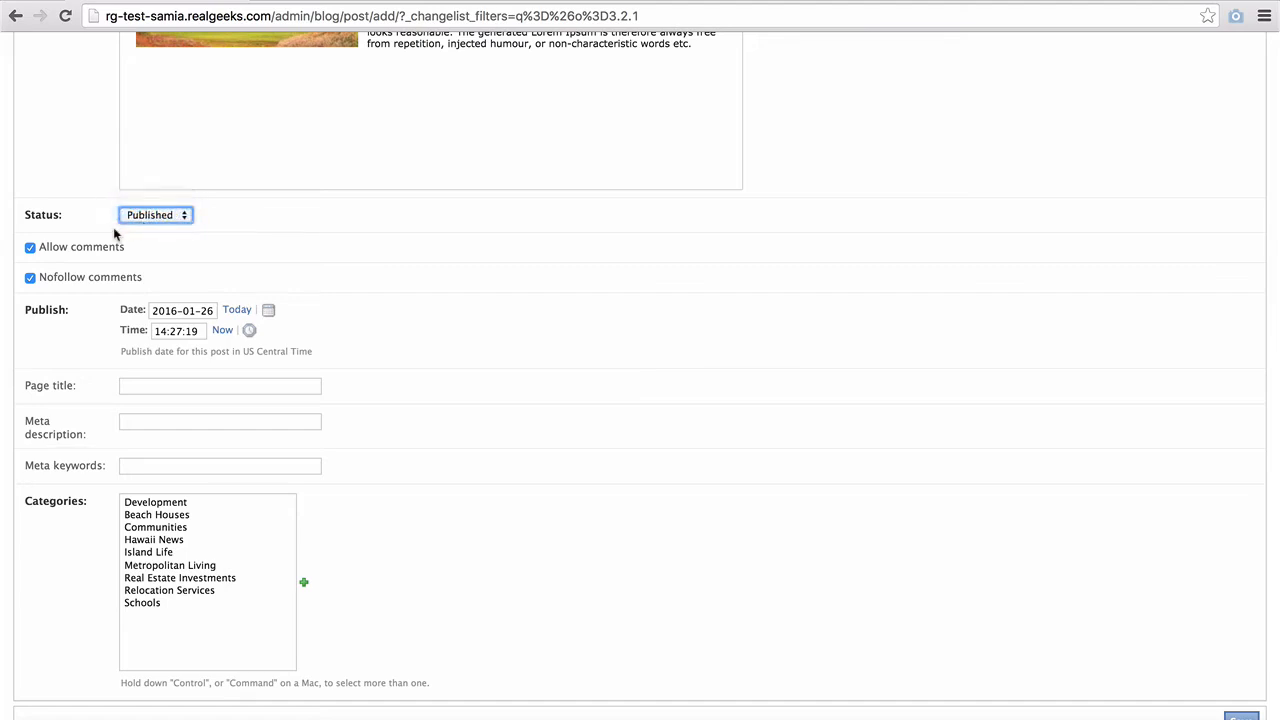
{"action": "left_click", "coordinate": [28, 250]}
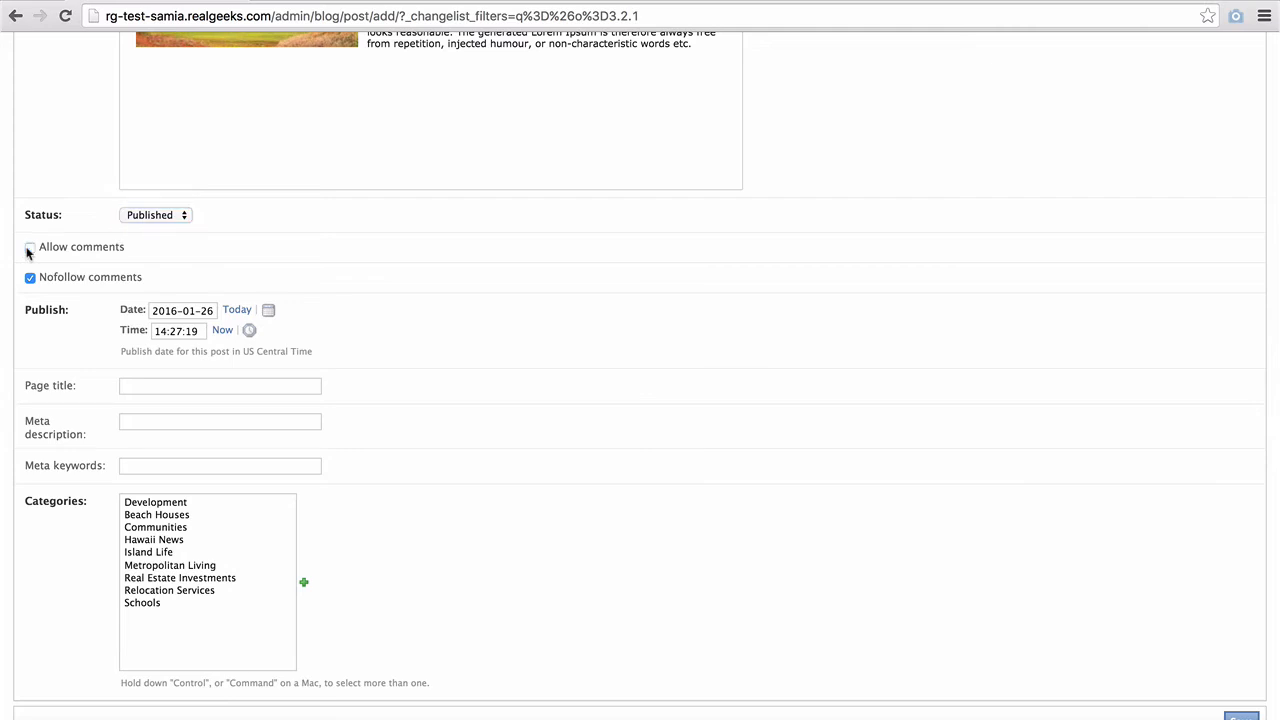
{"action": "left_click", "coordinate": [28, 250]}
{"action": "left_click", "coordinate": [29, 279]}
{"action": "left_click", "coordinate": [28, 280]}
{"action": "left_click", "coordinate": [268, 315]}
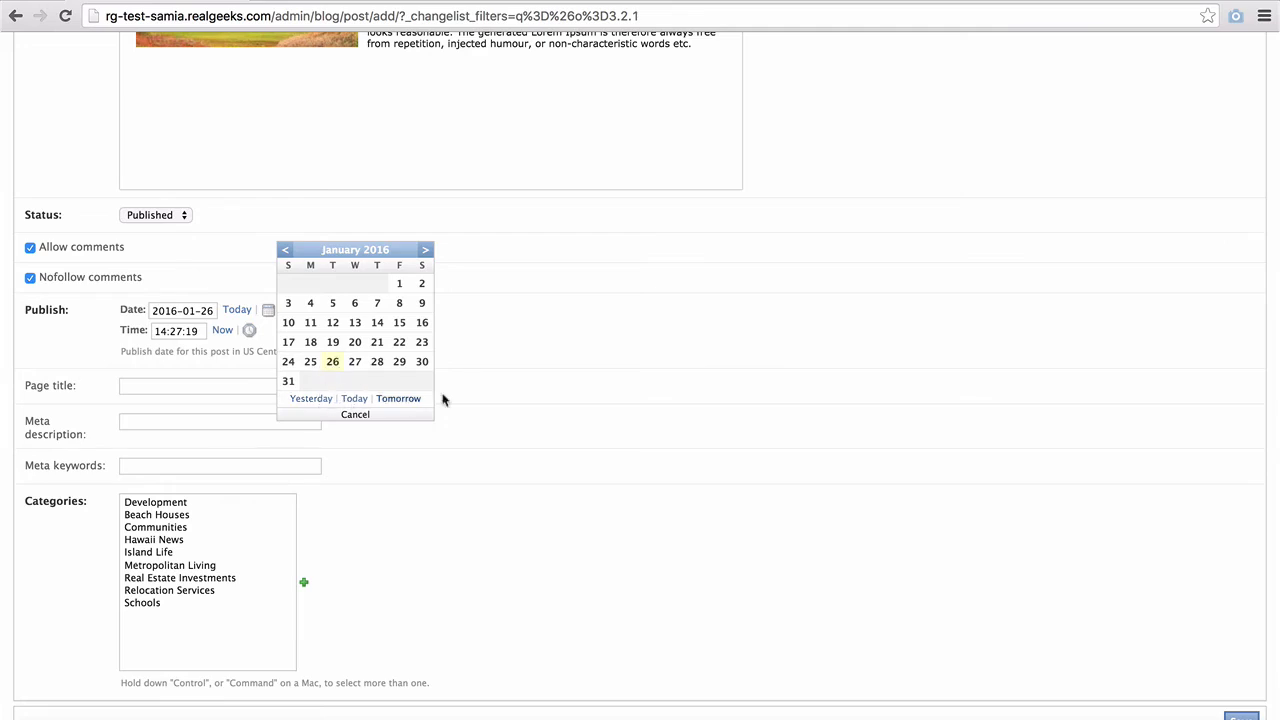
{"action": "left_click", "coordinate": [517, 365]}
{"action": "left_click", "coordinate": [251, 332]}
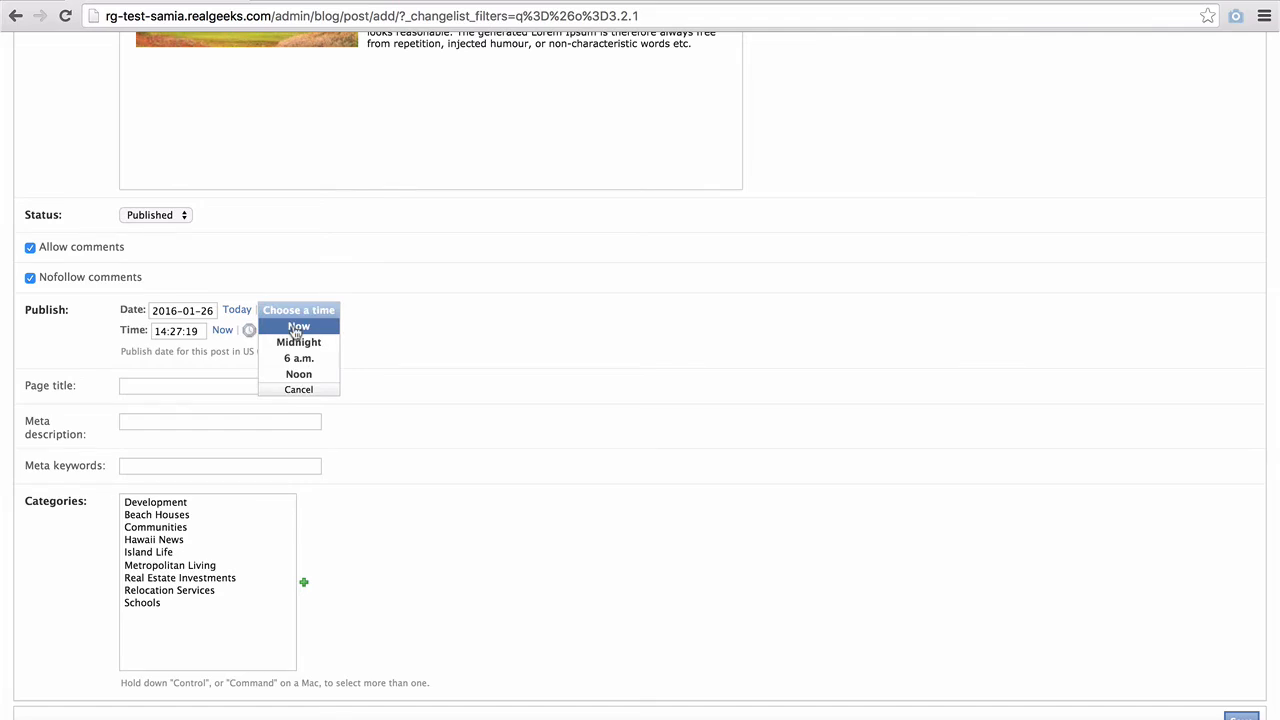
{"action": "left_click", "coordinate": [451, 363]}
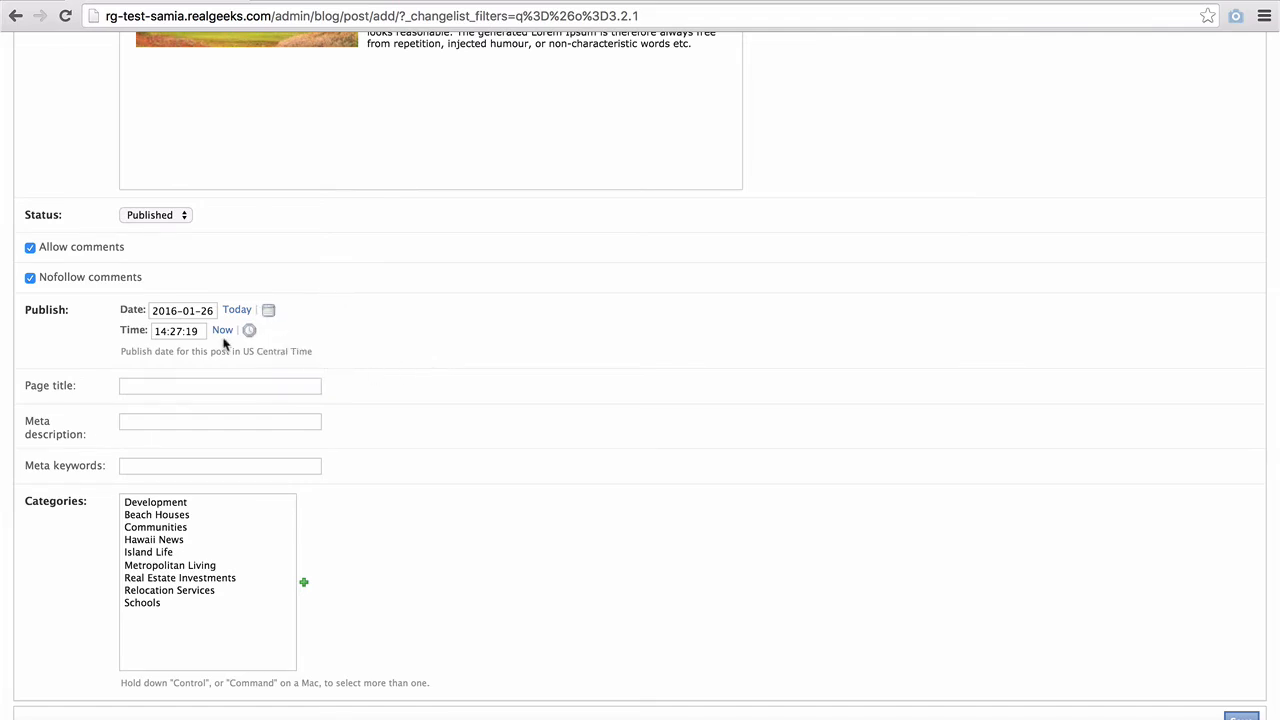
{"action": "left_click", "coordinate": [186, 384]}
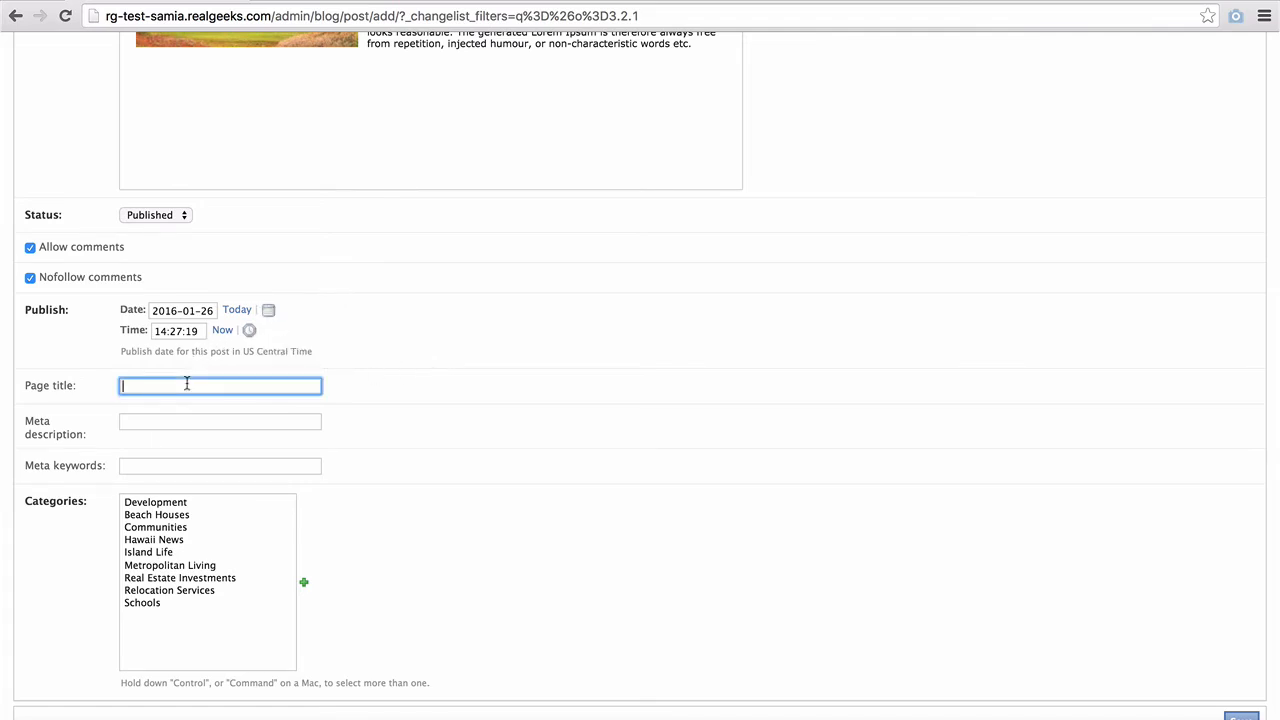
- Set page title 'Relocating to Hawaii', a meta description on relocating after buying real estate, and keywords including 'polynesia'
{"action": "type", "text": "Relocating to Hawaii"}
{"action": "key", "text": "Tab"}
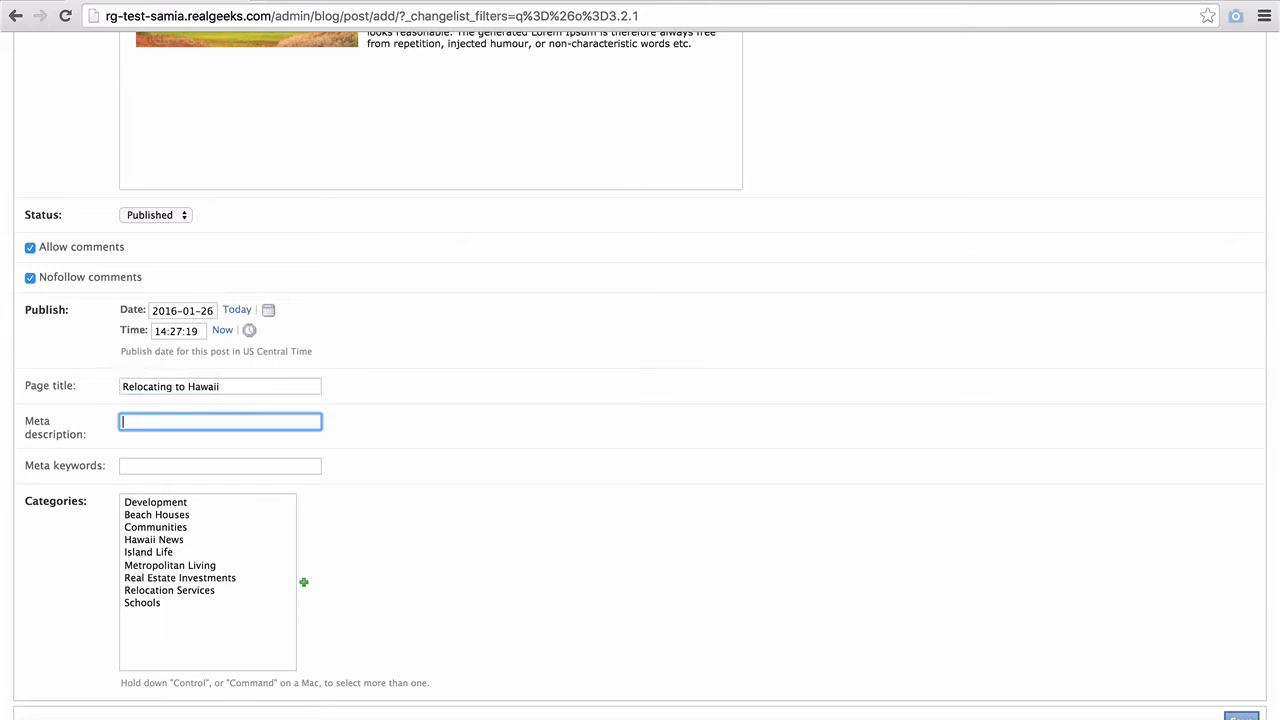
{"action": "type", "text": "discussion about what it entails to rel"}
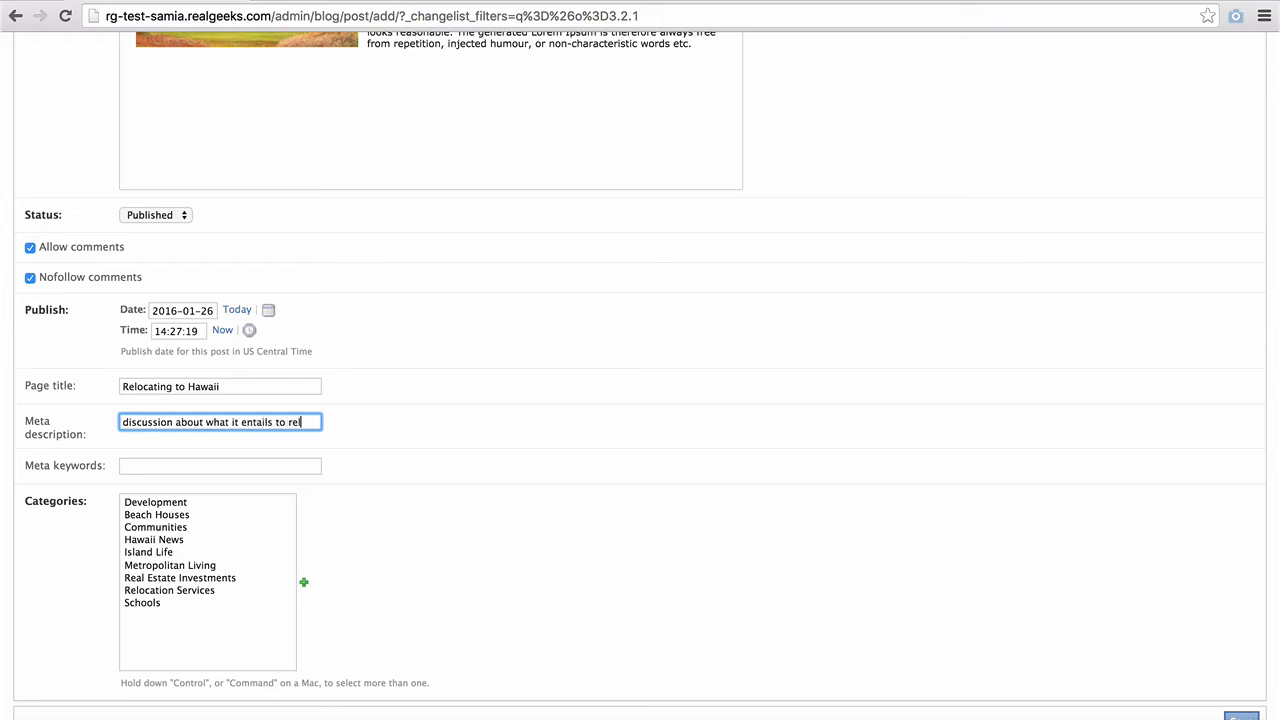
{"action": "type", "text": "ocate to the islands"}
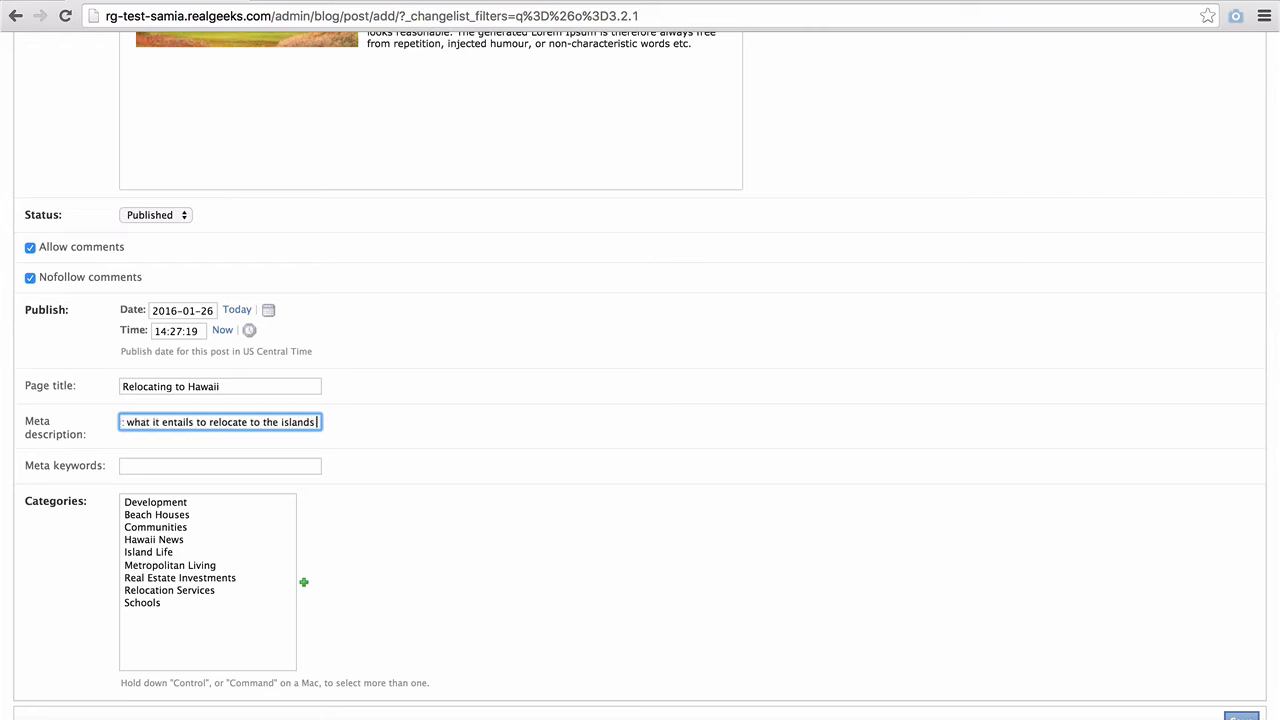
{"action": "type", "text": " upon purchasing rea"}
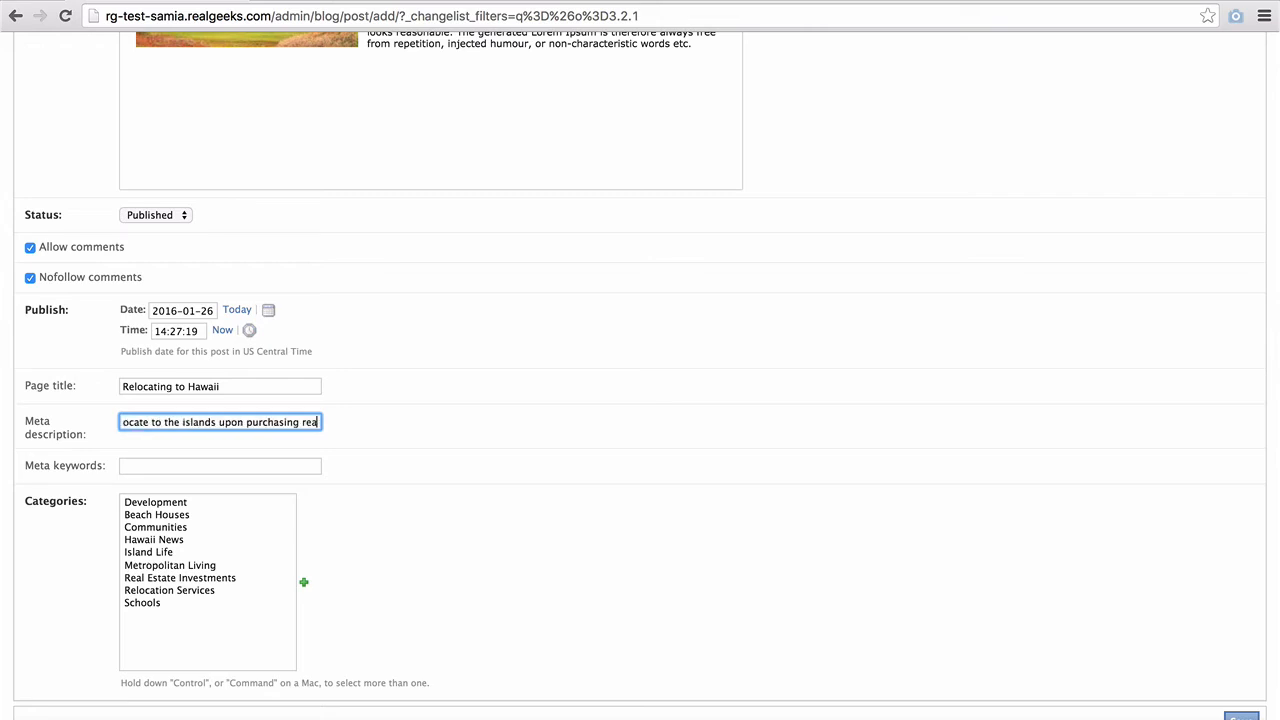
{"action": "type", "text": "l estate in Hawai"}
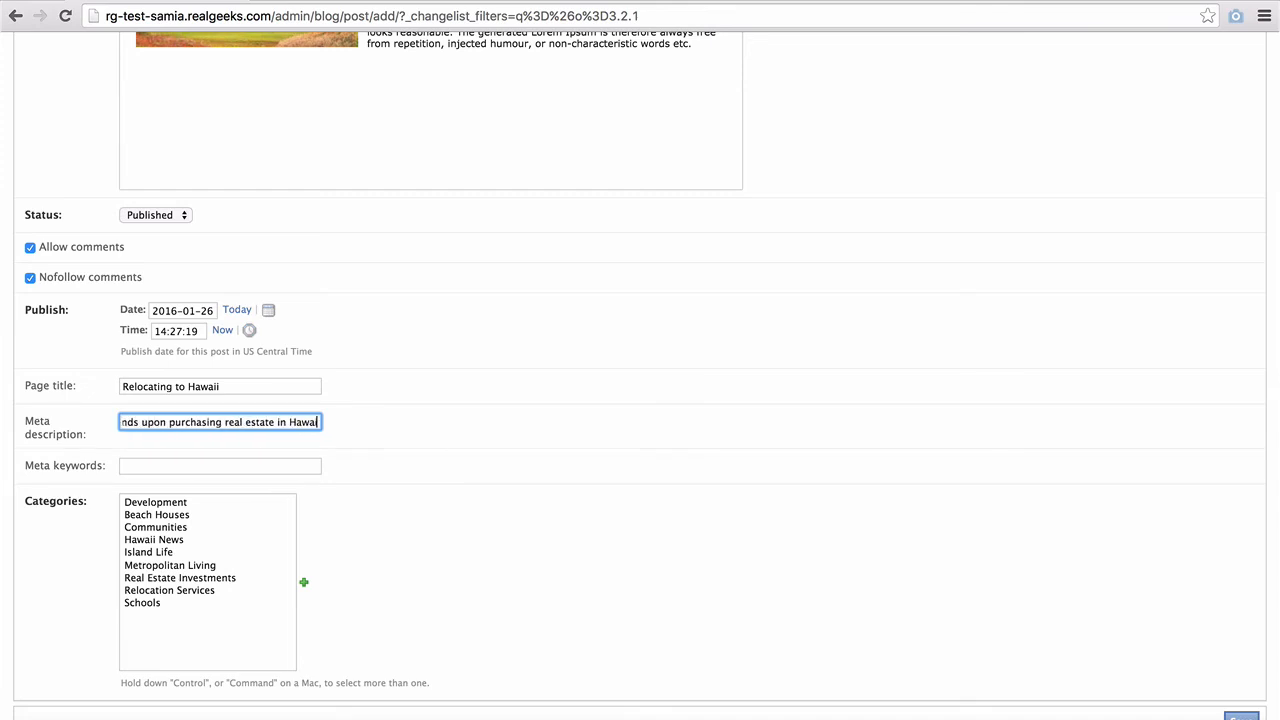
{"action": "type", "text": "i"}
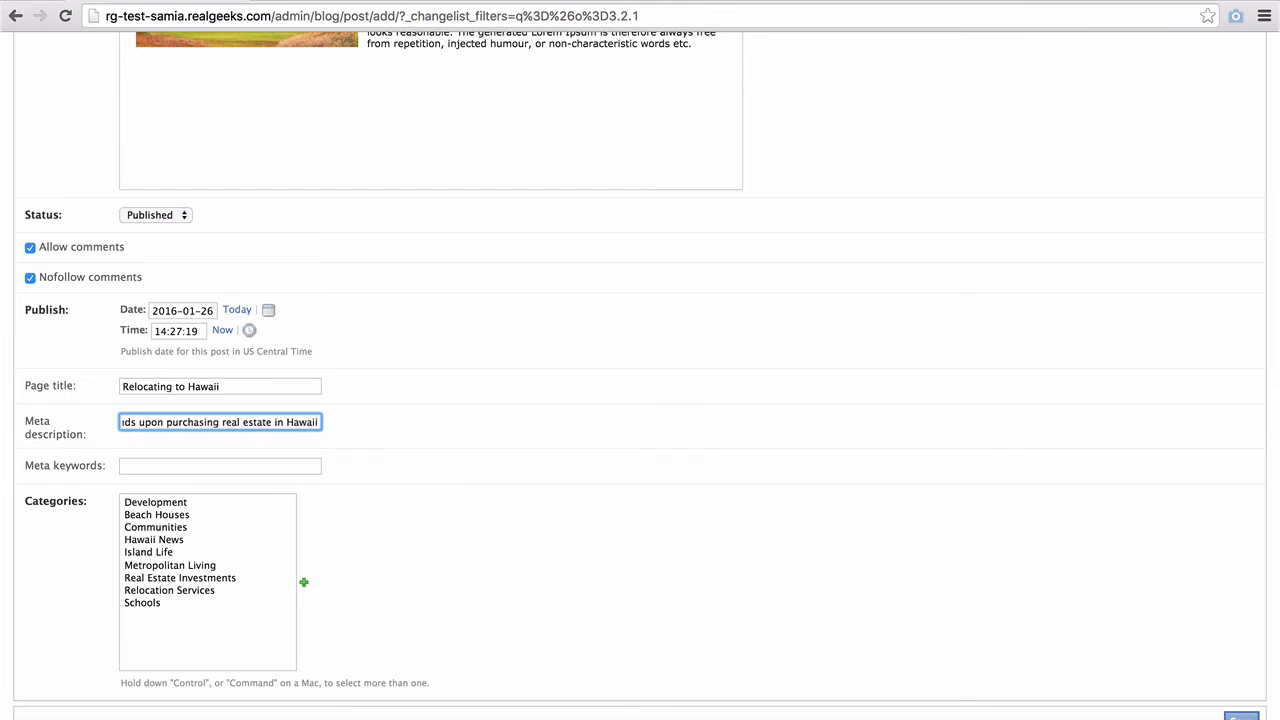
{"action": "key", "text": "Tab"}
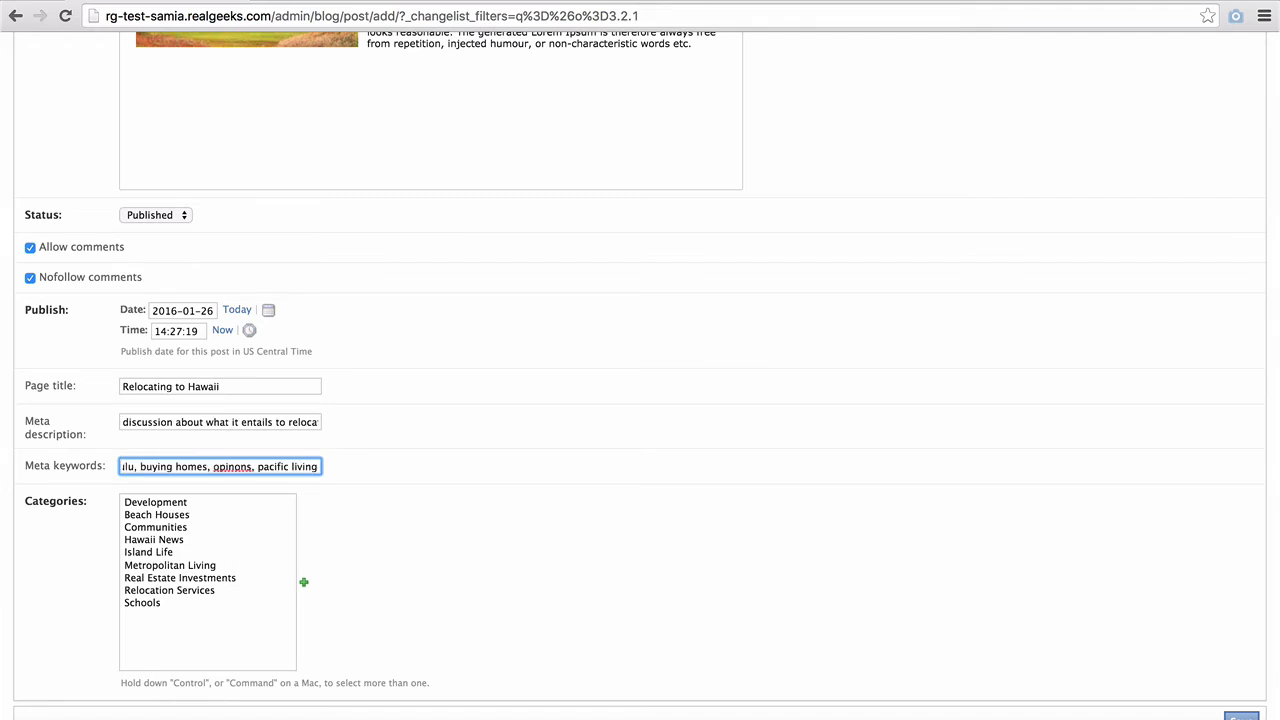
{"action": "type", "text": ", polynes"}
{"action": "type", "text": "ia"}
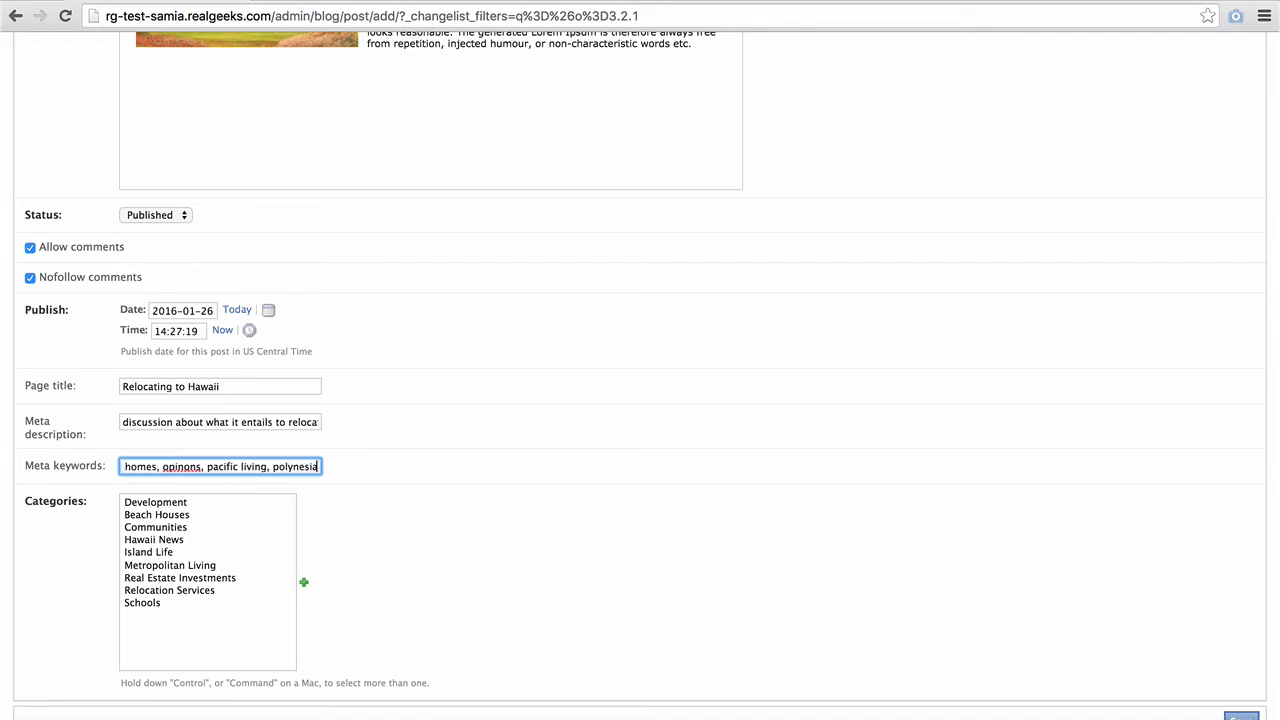
- Select the Development, Communities and Relocation Services categories for the post
{"action": "left_click", "coordinate": [146, 503]}
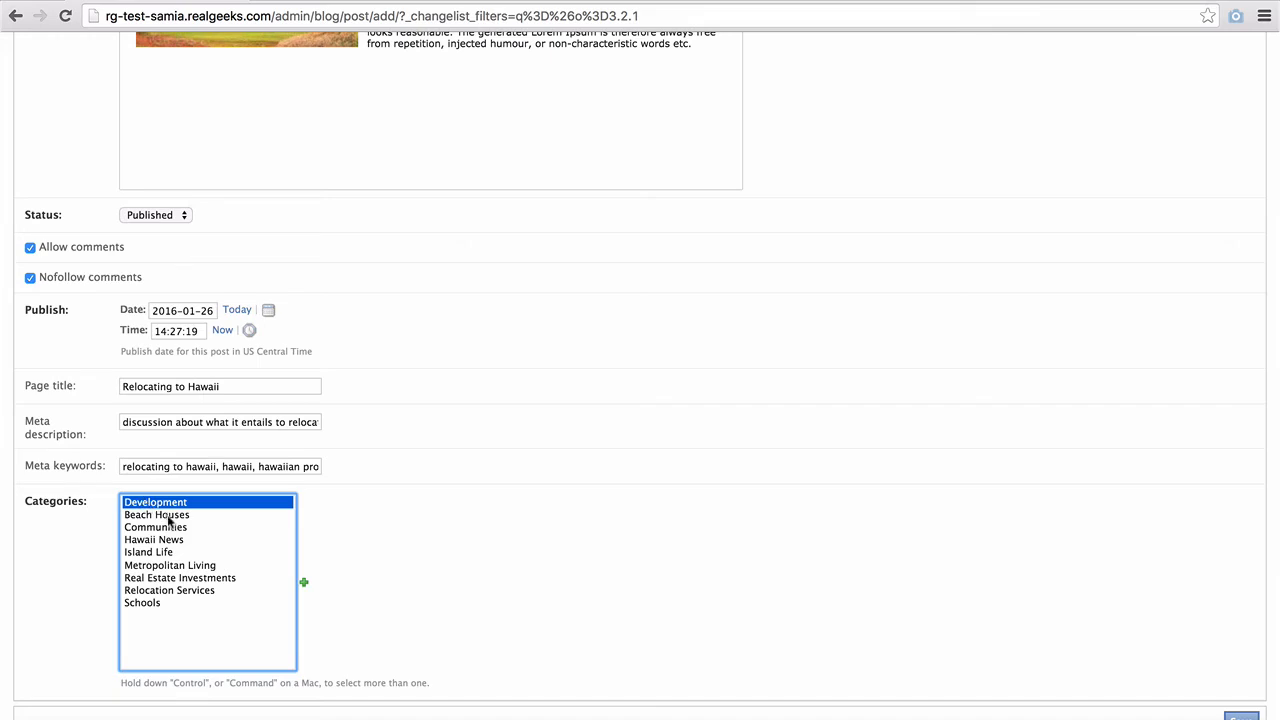
{"action": "left_click", "coordinate": [158, 528], "text": "super"}
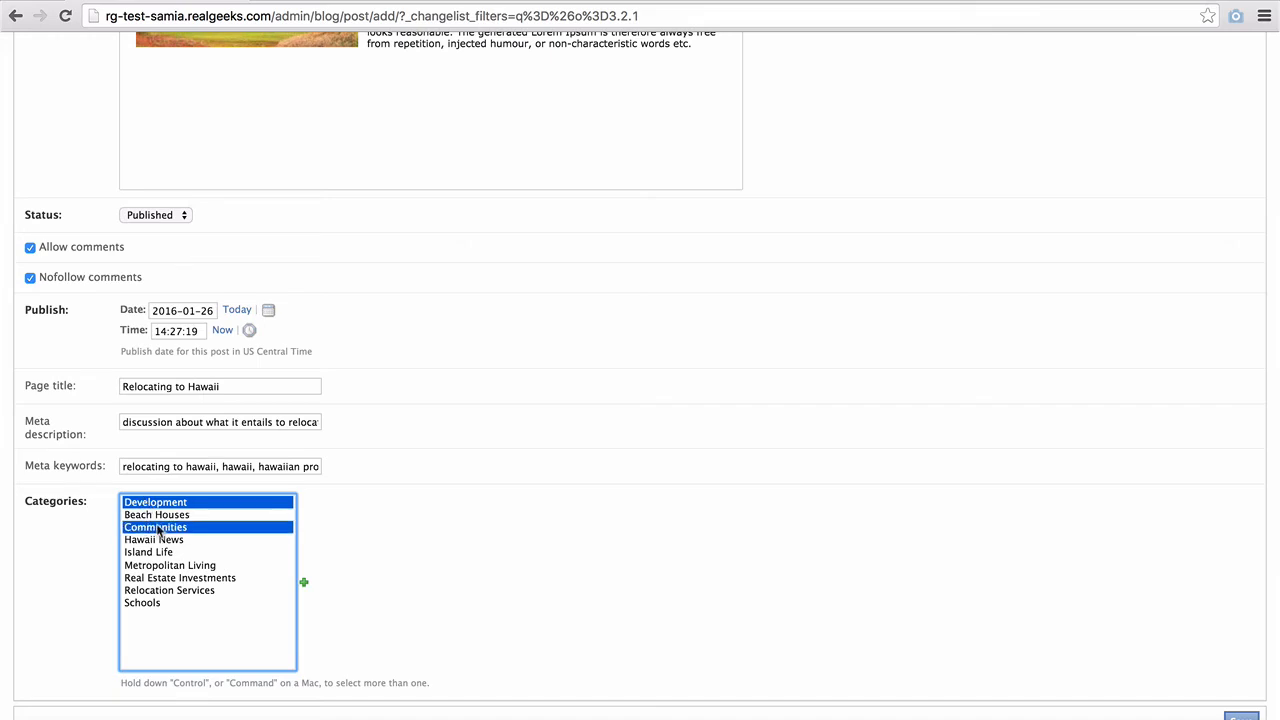
{"action": "left_click", "coordinate": [163, 591], "text": "super"}
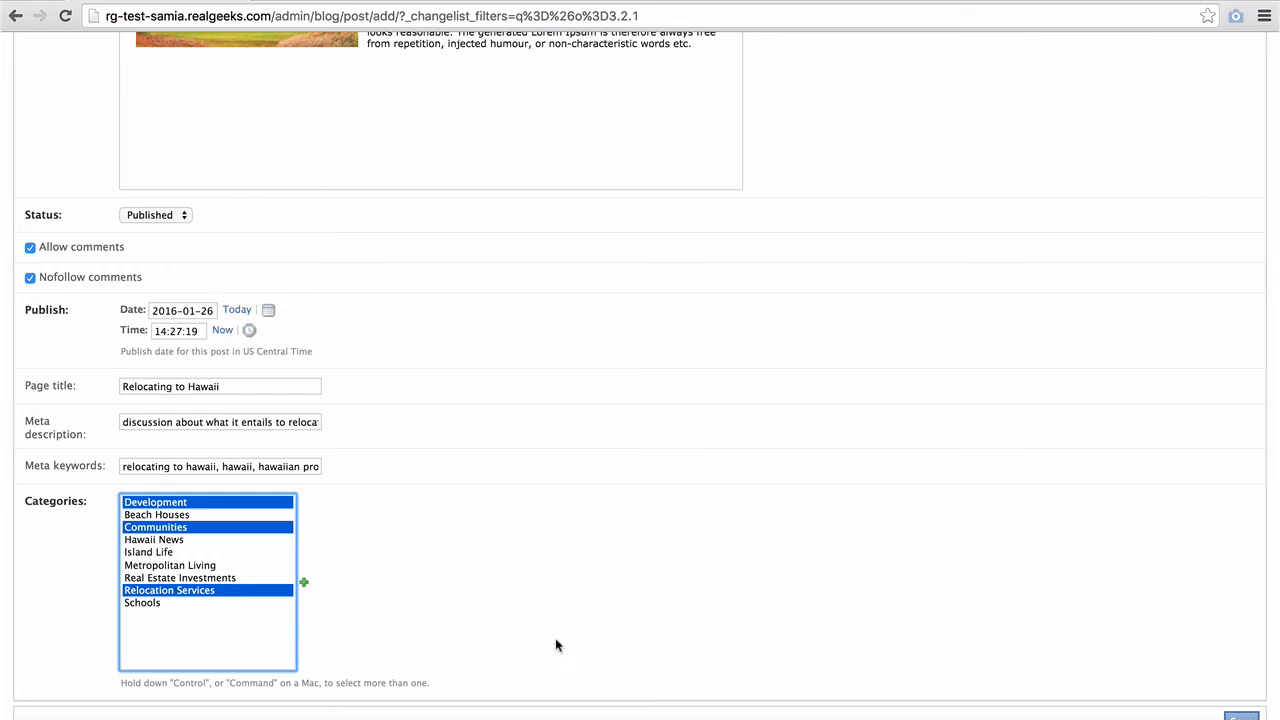
- Add a new 'Hawaii Properties' category, leave it unselected on the post, and save the post
{"action": "left_click", "coordinate": [304, 587]}
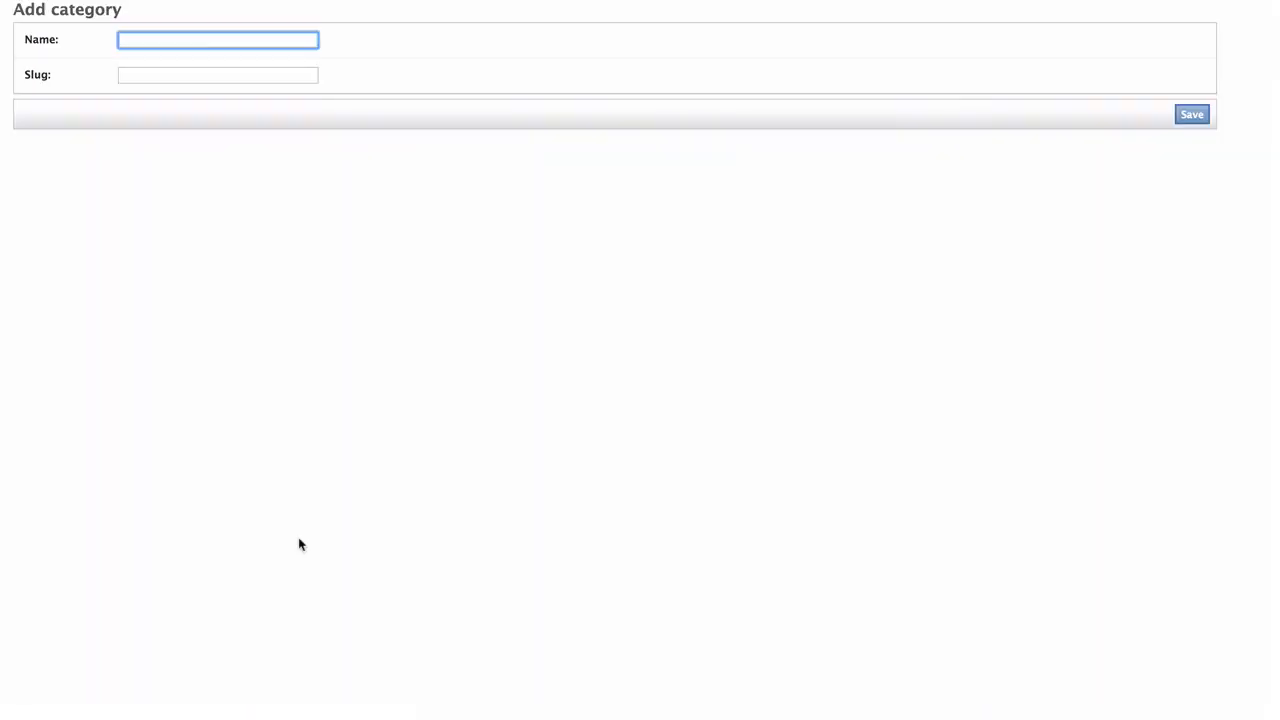
{"action": "type", "text": "Hawaii Properties"}
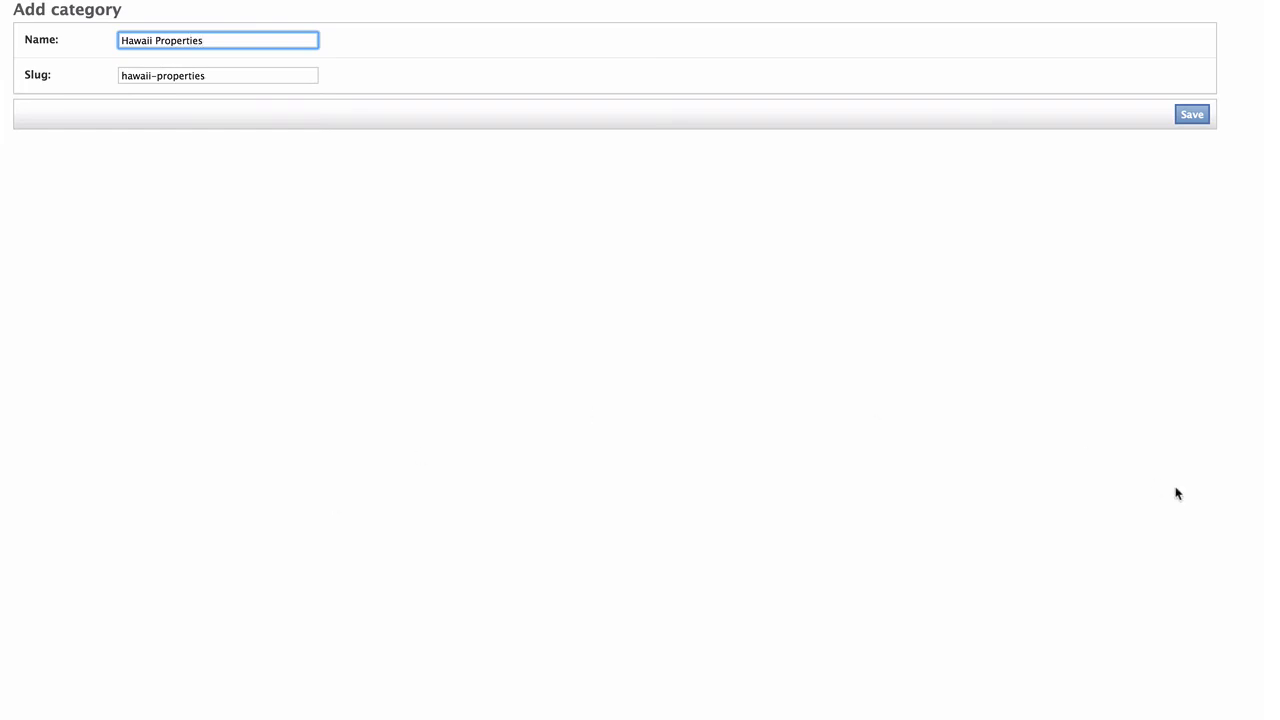
{"action": "left_click", "coordinate": [1202, 118]}
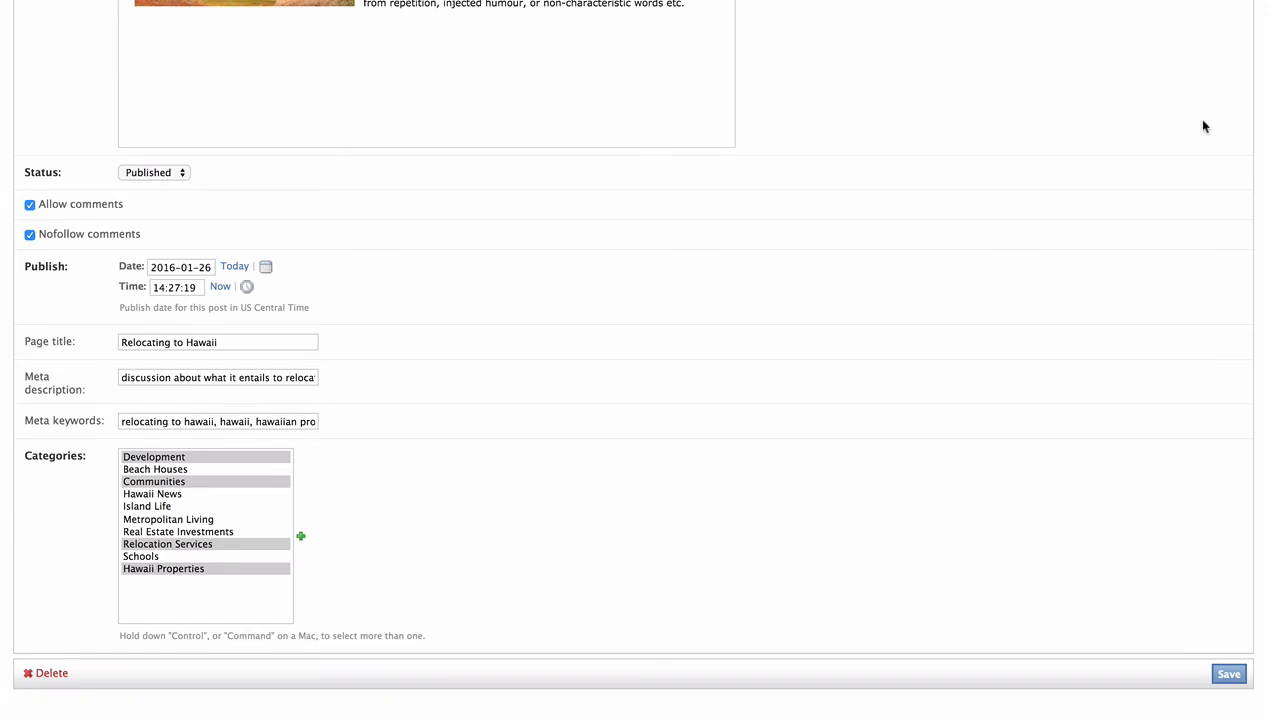
{"action": "left_click", "coordinate": [247, 569], "text": "super"}
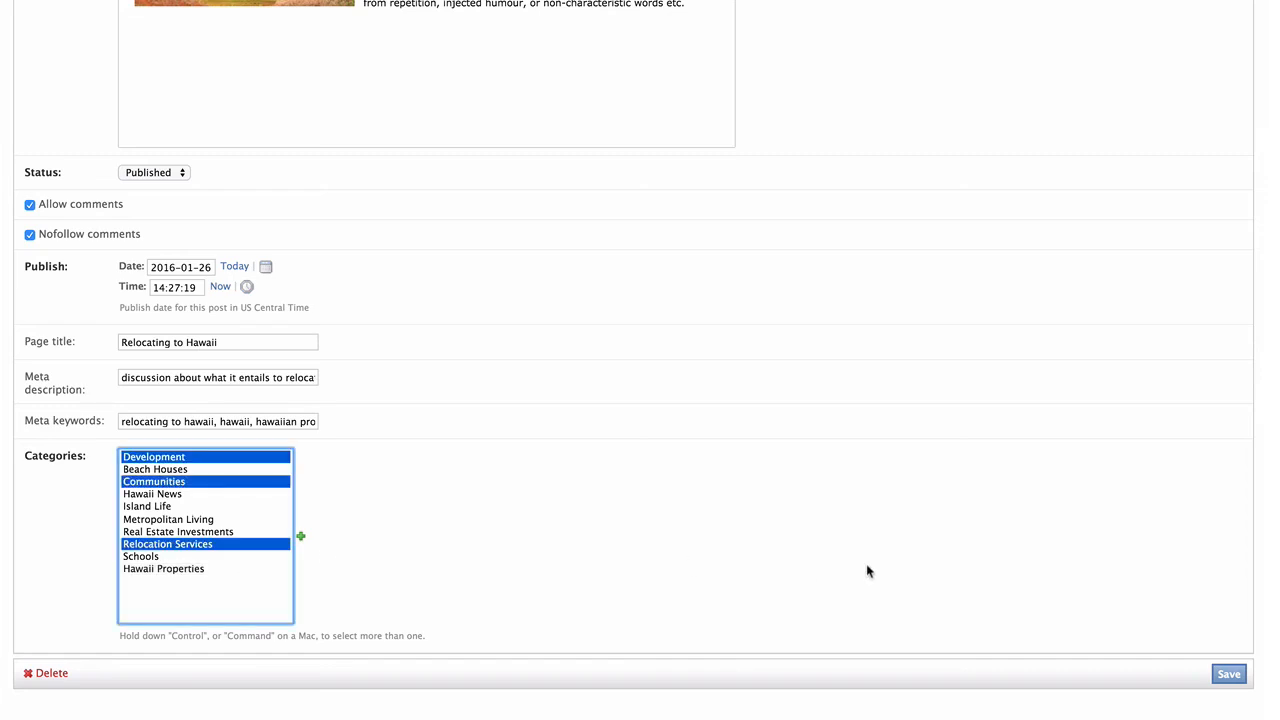
{"action": "left_click", "coordinate": [1231, 676]}
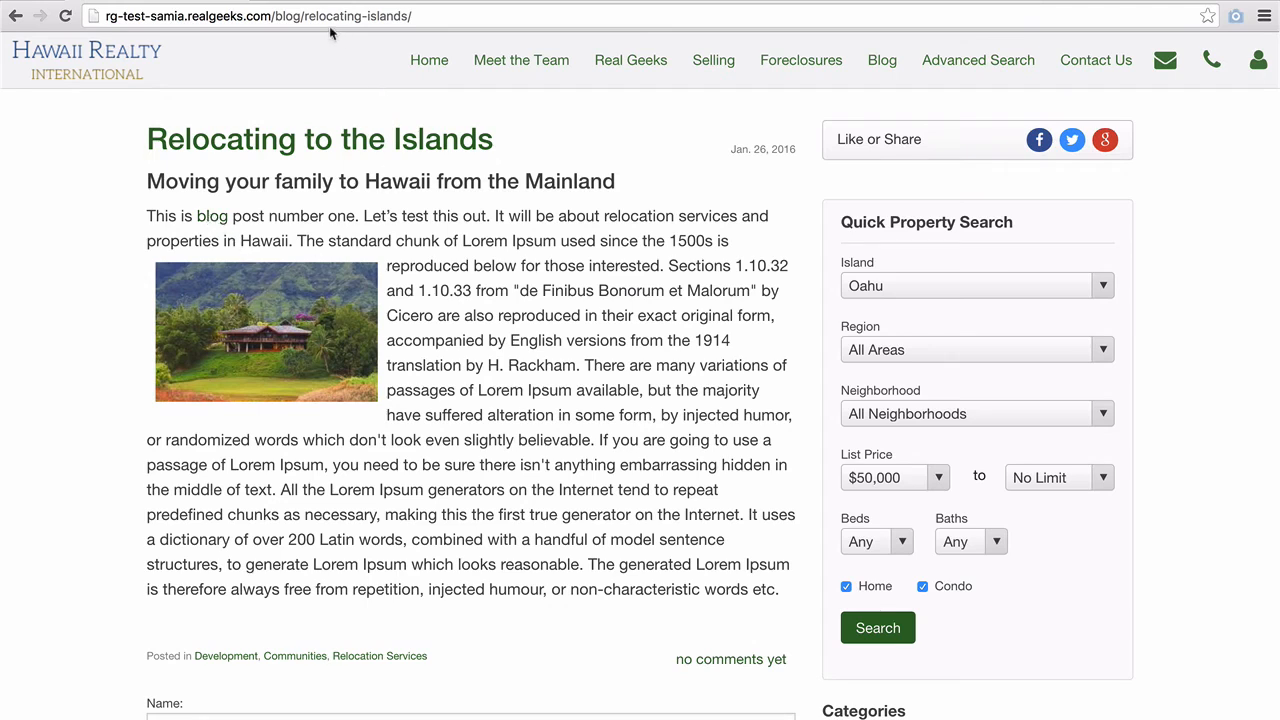
- Load the blog index page and scroll to the 'Relocating to the Islands' post showing 'no comments yet'
{"action": "left_click_drag", "start_coordinate": [301, 16], "coordinate": [433, 24]}
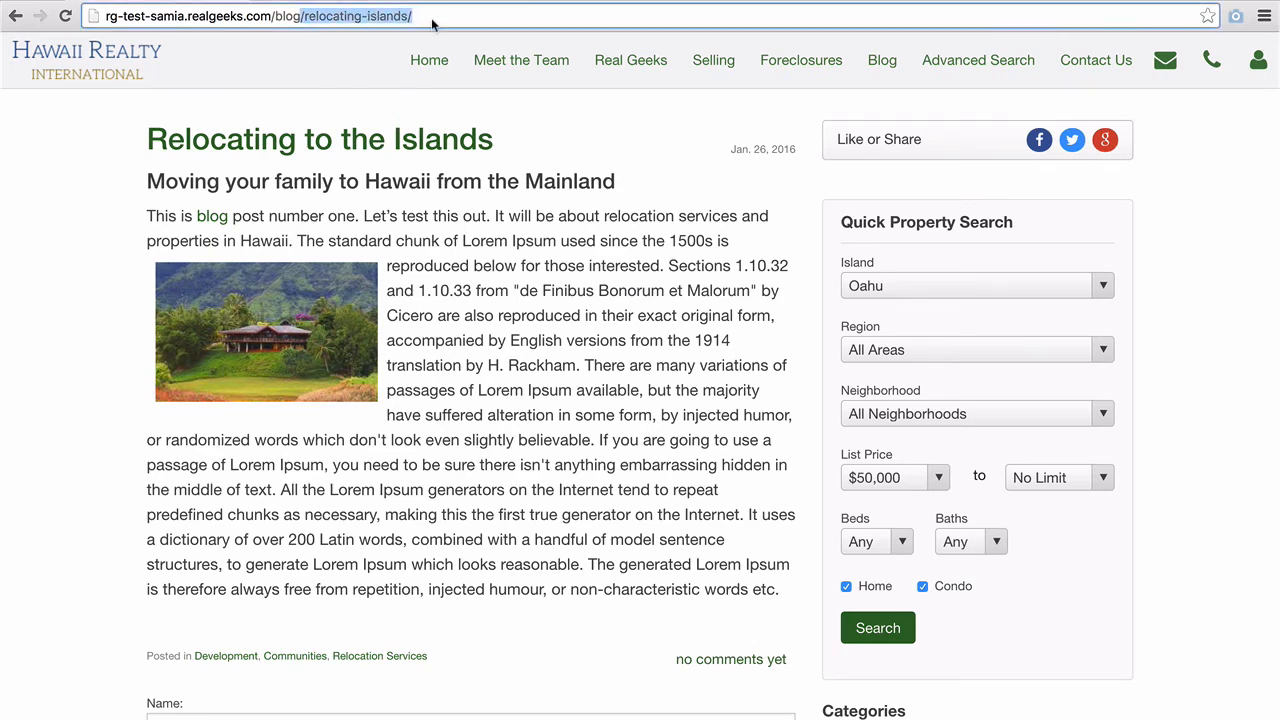
{"action": "key", "text": "BackSpace"}
{"action": "key", "text": "Return"}
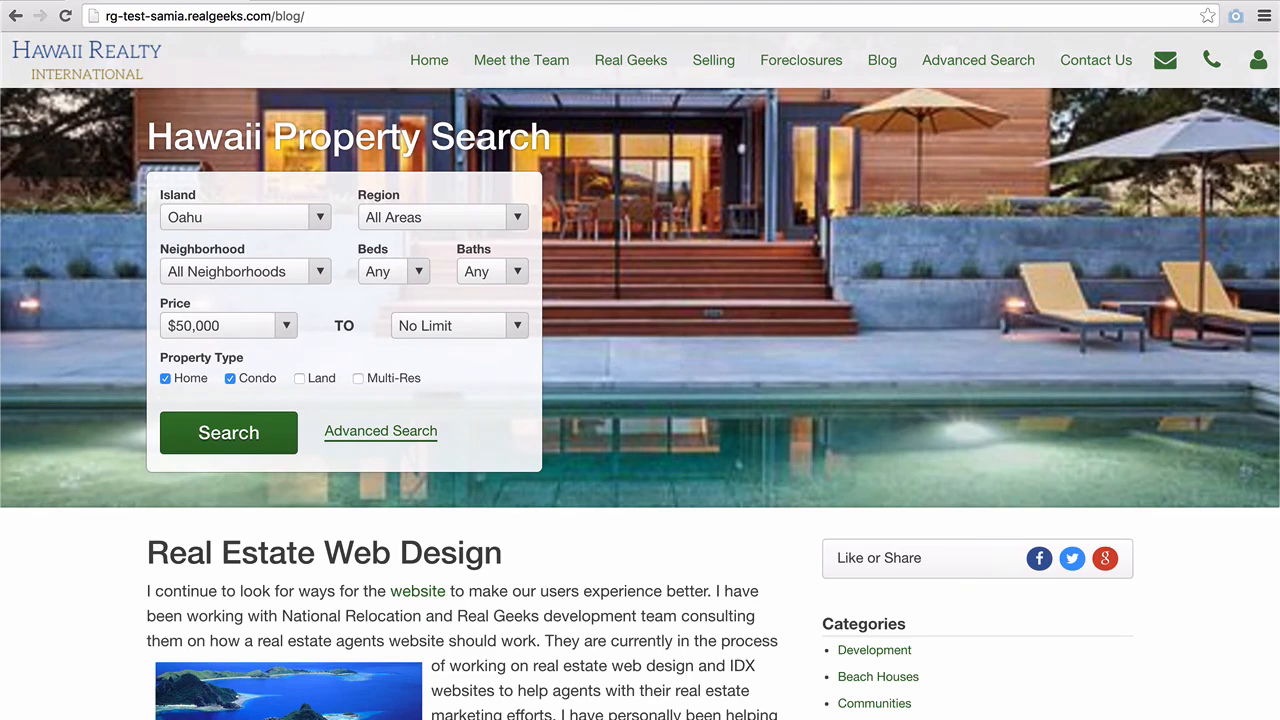
{"action": "scroll", "coordinate": [655, 577], "scroll_direction": "down", "scroll_amount": 3}
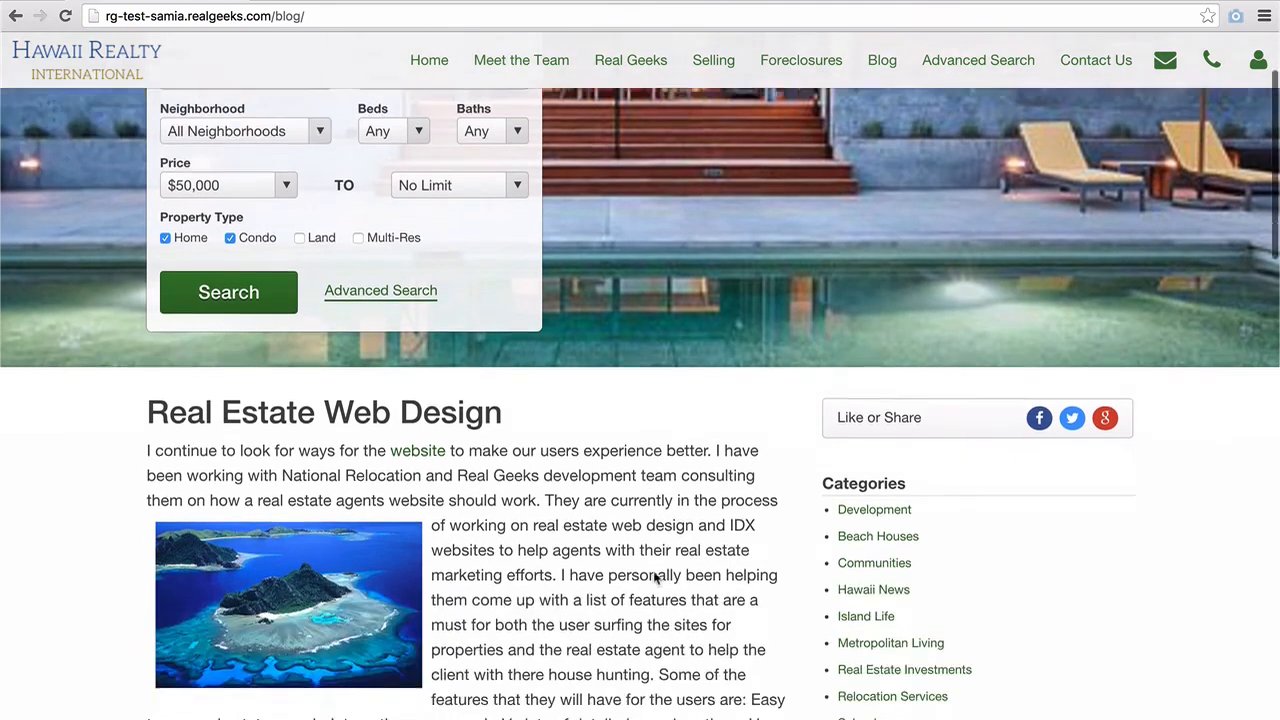
{"action": "scroll", "coordinate": [655, 577], "scroll_direction": "down", "scroll_amount": 4}
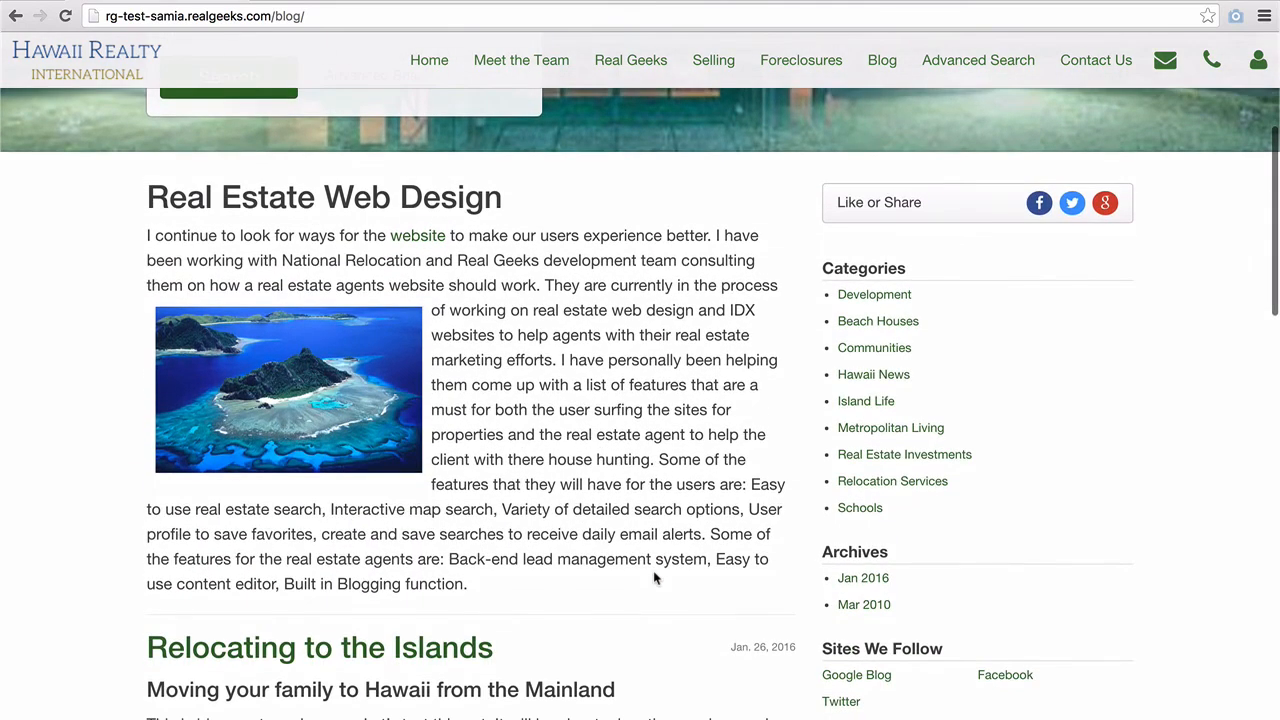
{"action": "scroll", "coordinate": [654, 578], "scroll_direction": "down", "scroll_amount": 7}
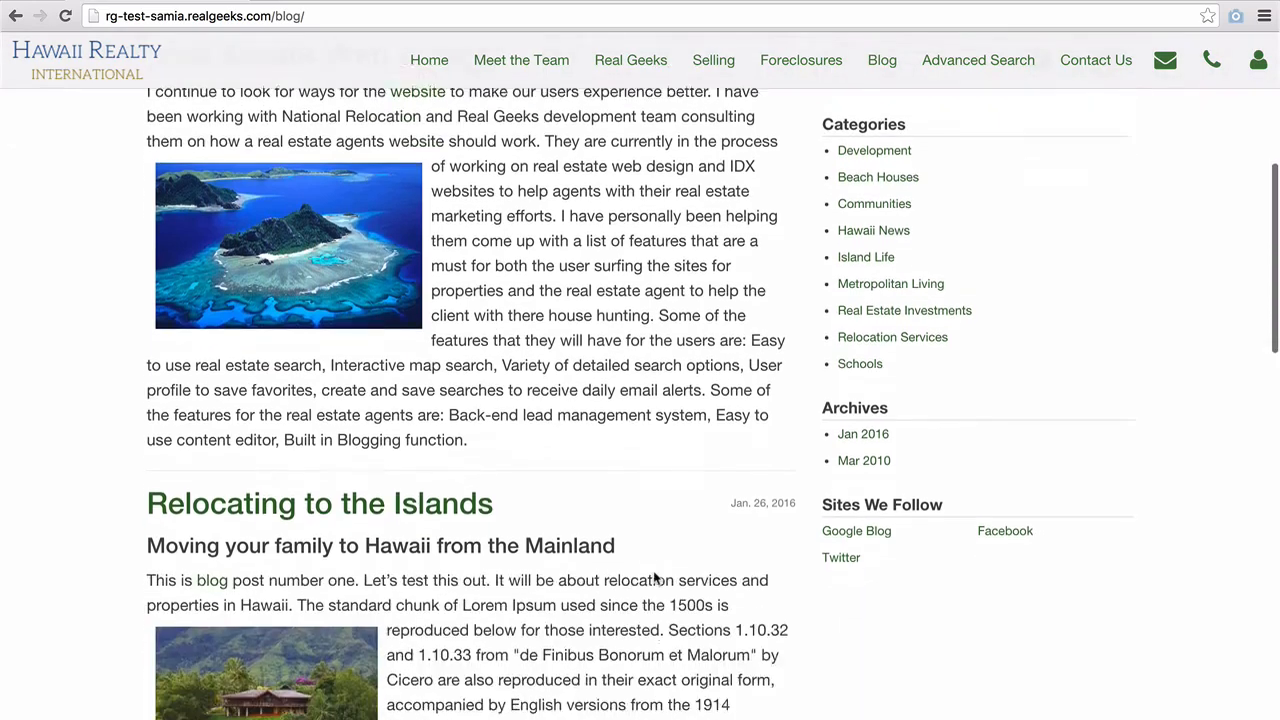
{"action": "scroll", "coordinate": [655, 578], "scroll_direction": "down", "scroll_amount": 3}
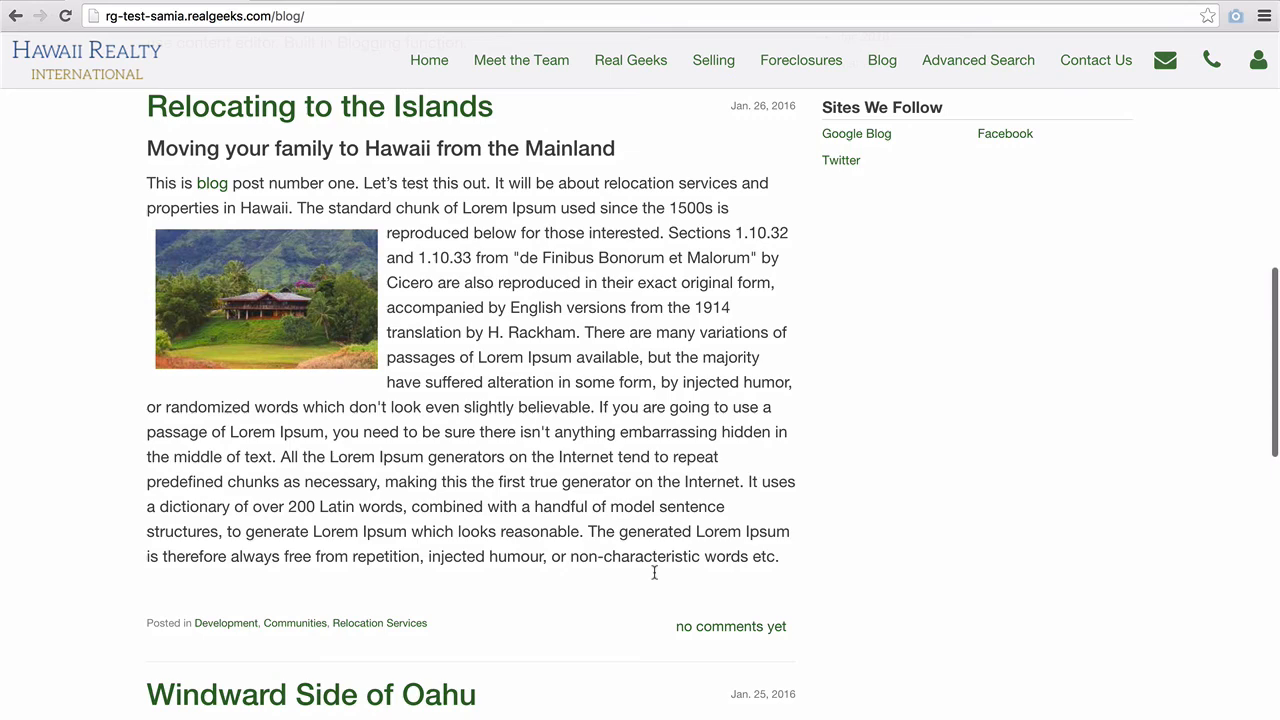
{"action": "scroll", "coordinate": [654, 572], "scroll_direction": "down", "scroll_amount": 1}
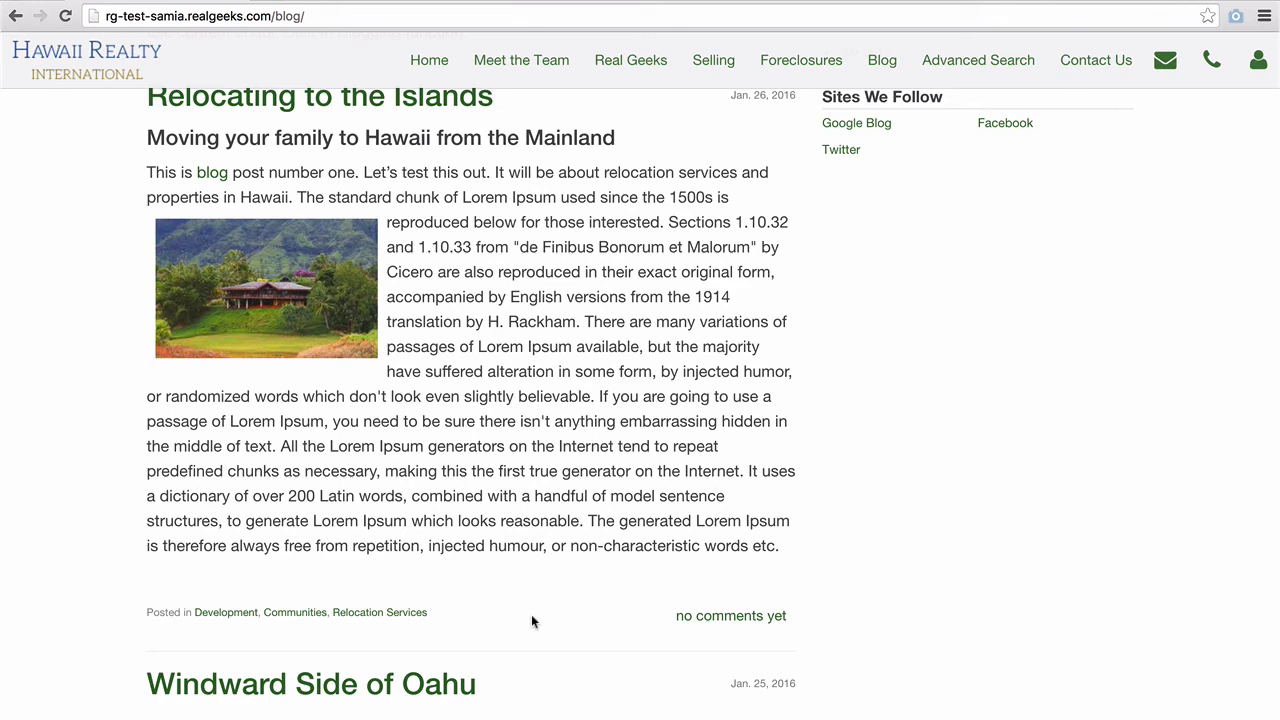
{"action": "scroll", "coordinate": [532, 617], "scroll_direction": "up", "scroll_amount": 1}
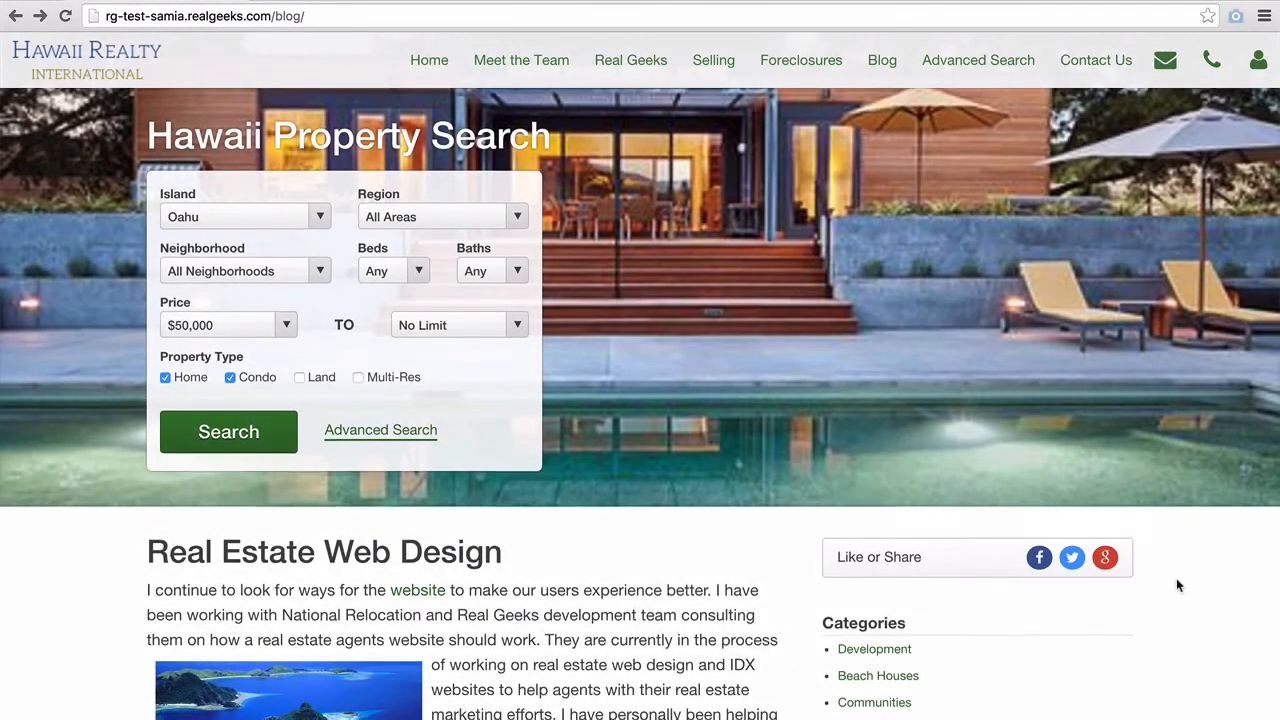
{"action": "scroll", "coordinate": [1177, 581], "scroll_direction": "down", "scroll_amount": 10}
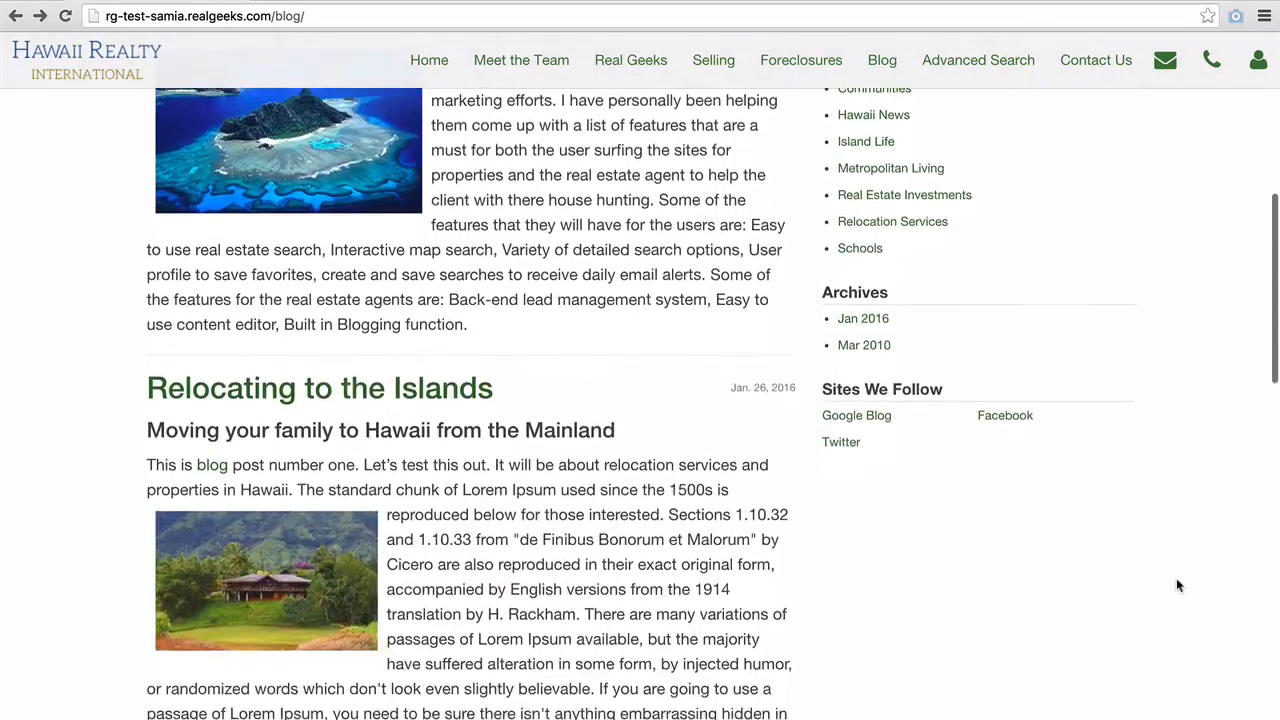
{"action": "scroll", "coordinate": [1178, 585], "scroll_direction": "down", "scroll_amount": 2}
{"action": "scroll", "coordinate": [1178, 585], "scroll_direction": "down", "scroll_amount": 1}
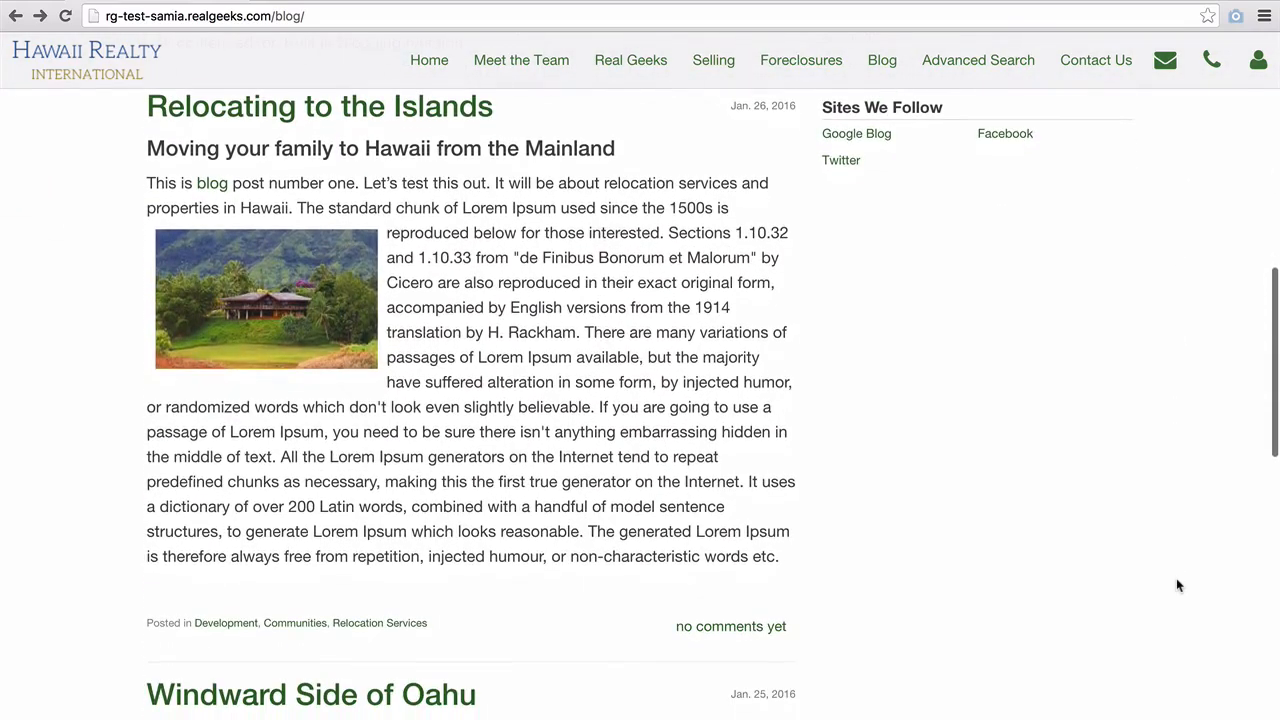
- Open the post's comment form and enter the commenter's name, e-mail address and website URL
{"action": "left_click", "coordinate": [729, 627]}
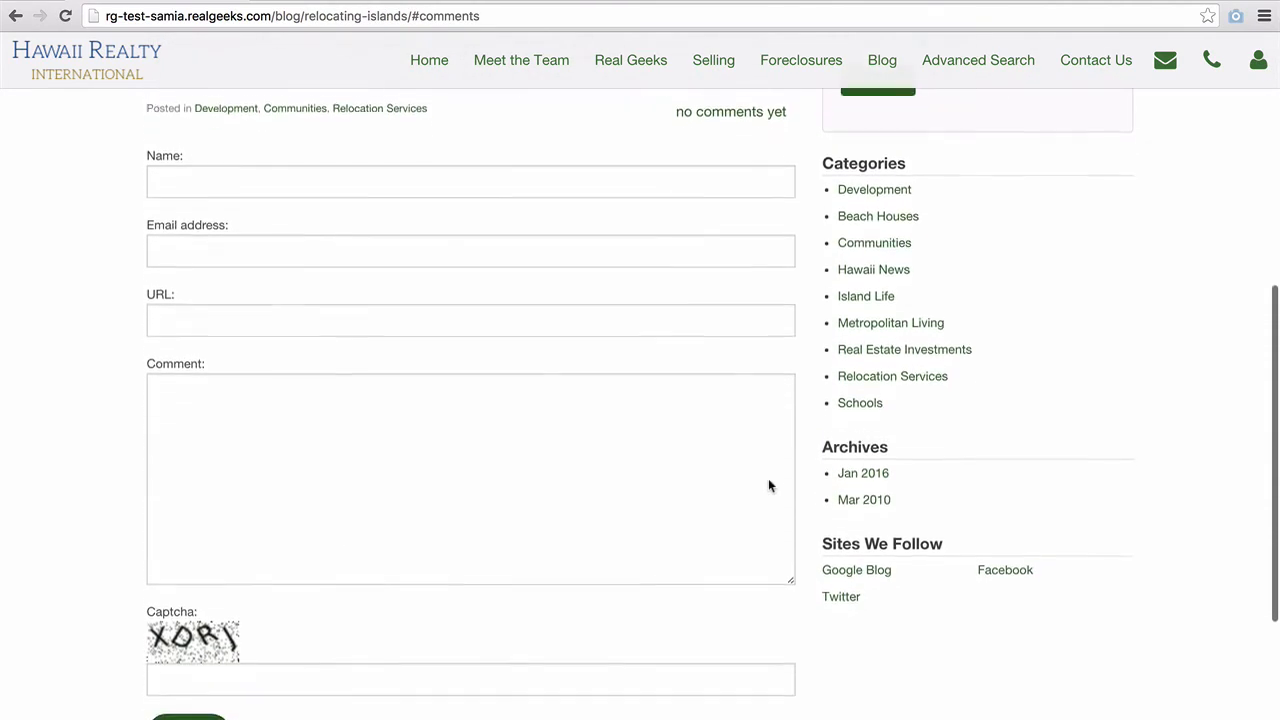
{"action": "scroll", "coordinate": [768, 486], "scroll_direction": "down", "scroll_amount": 2}
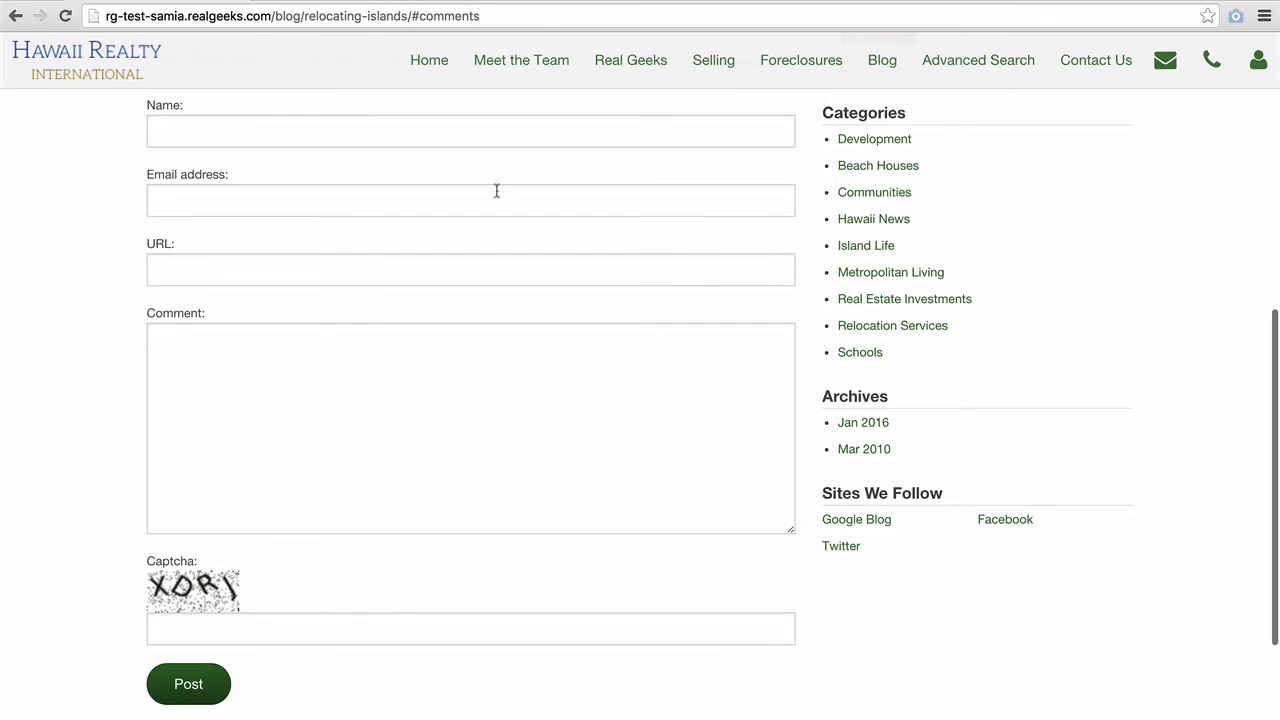
{"action": "left_click", "coordinate": [478, 133]}
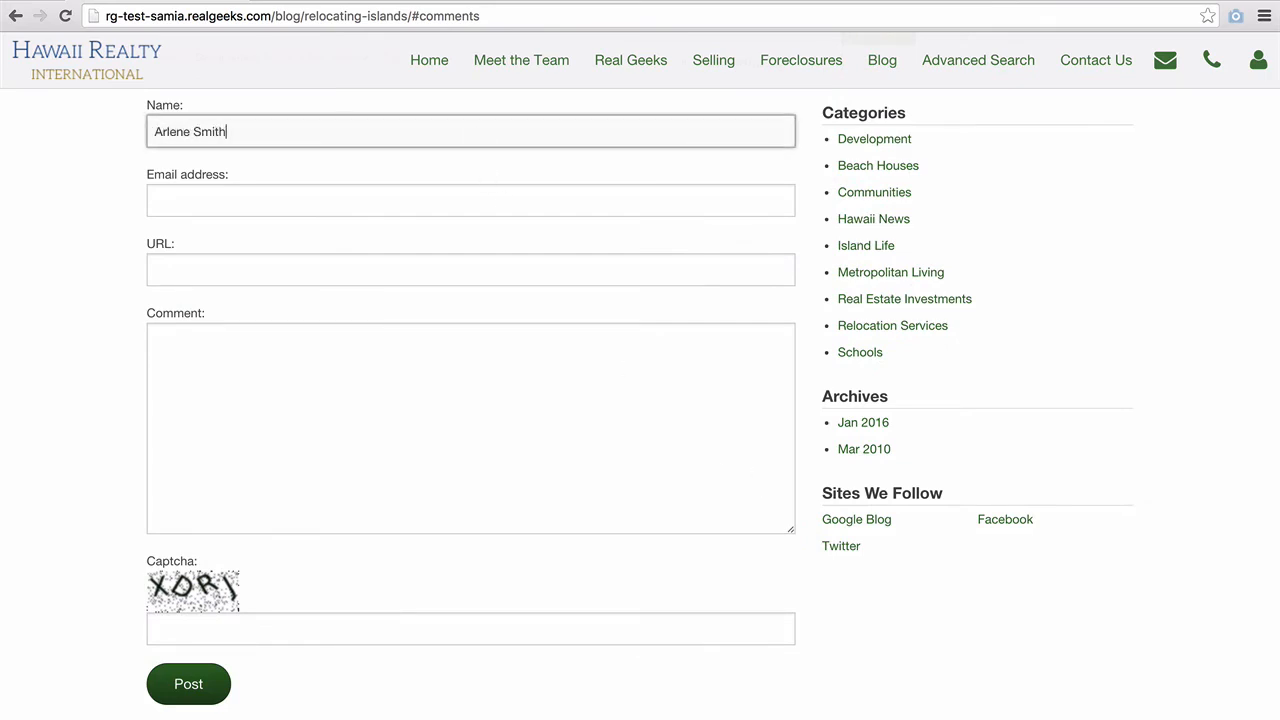
{"action": "key", "text": "Tab"}
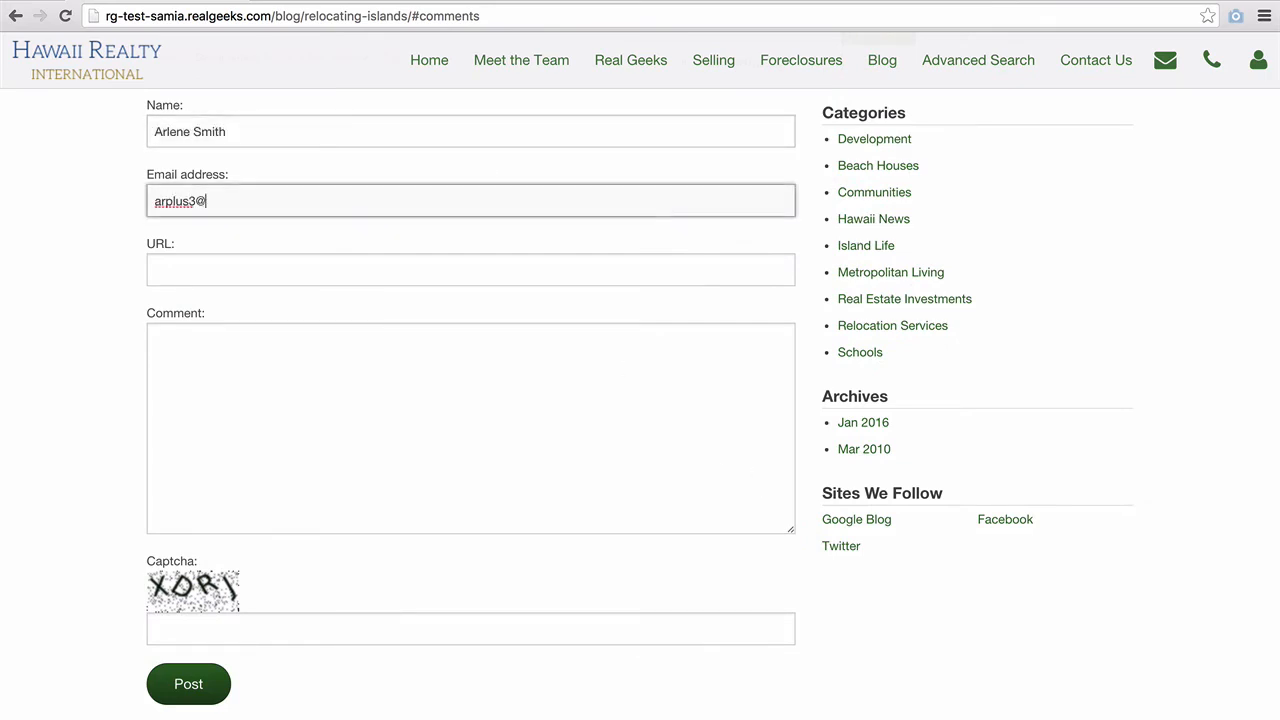
{"action": "key", "text": "Tab"}
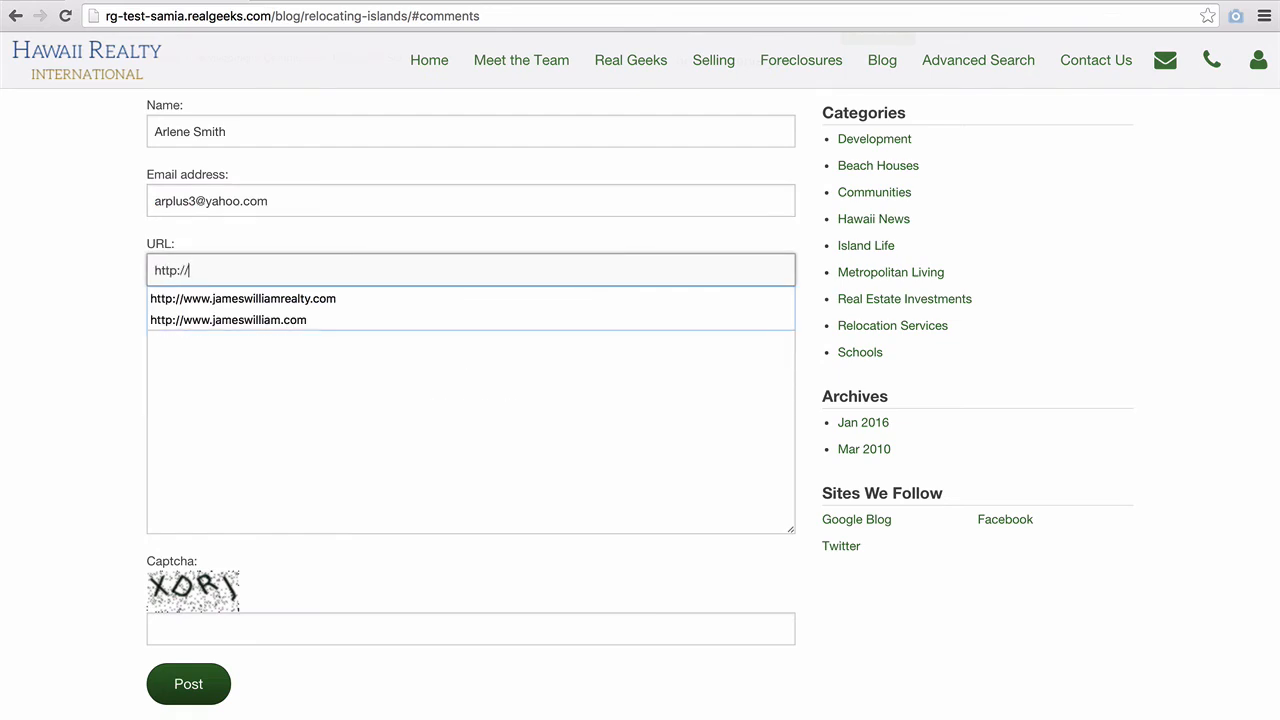
- Write a comment praising the Hawaii relocation post and move to the captcha field
{"action": "key", "text": "Tab"}
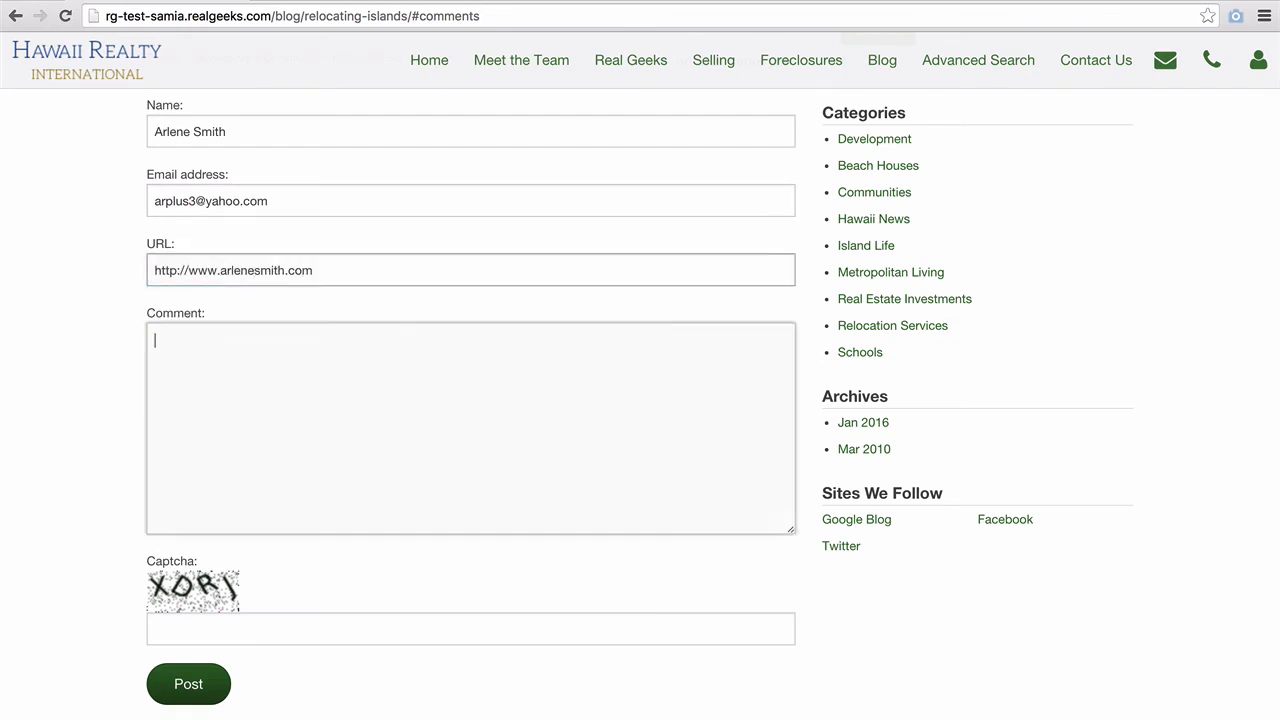
{"action": "type", "text": "I really enjoyed this "}
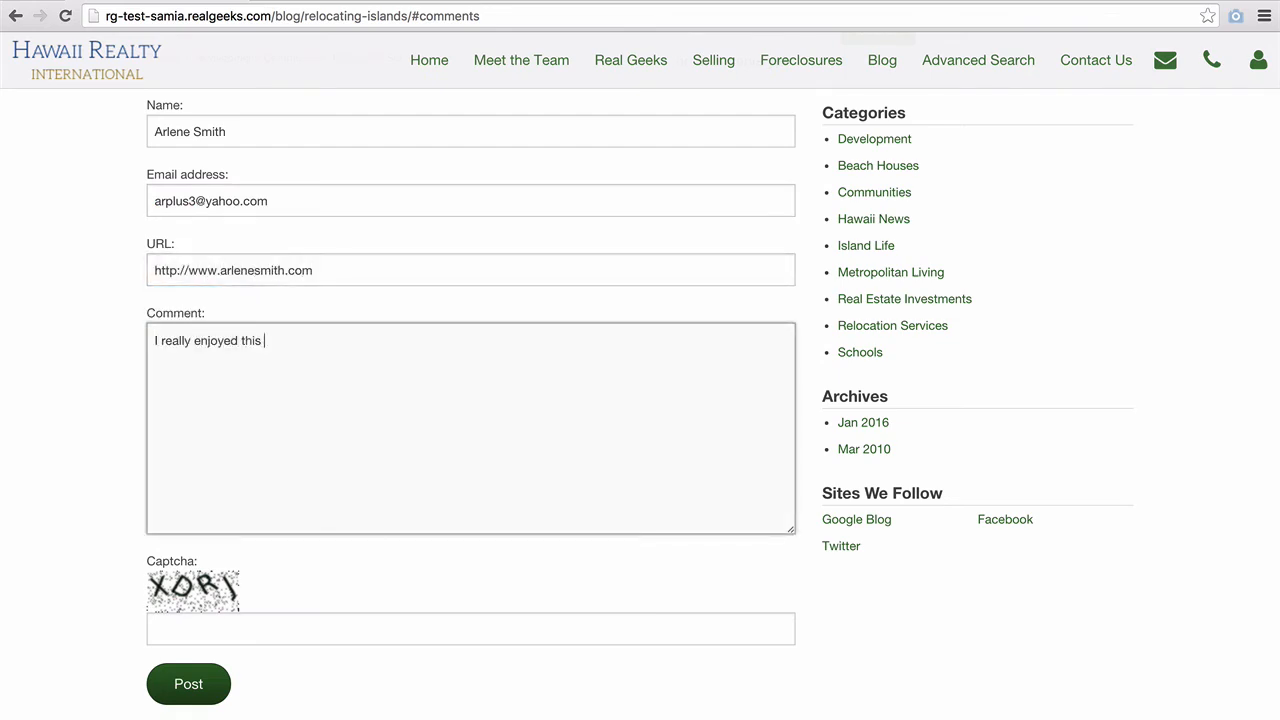
{"action": "type", "text": "post about relocating to "}
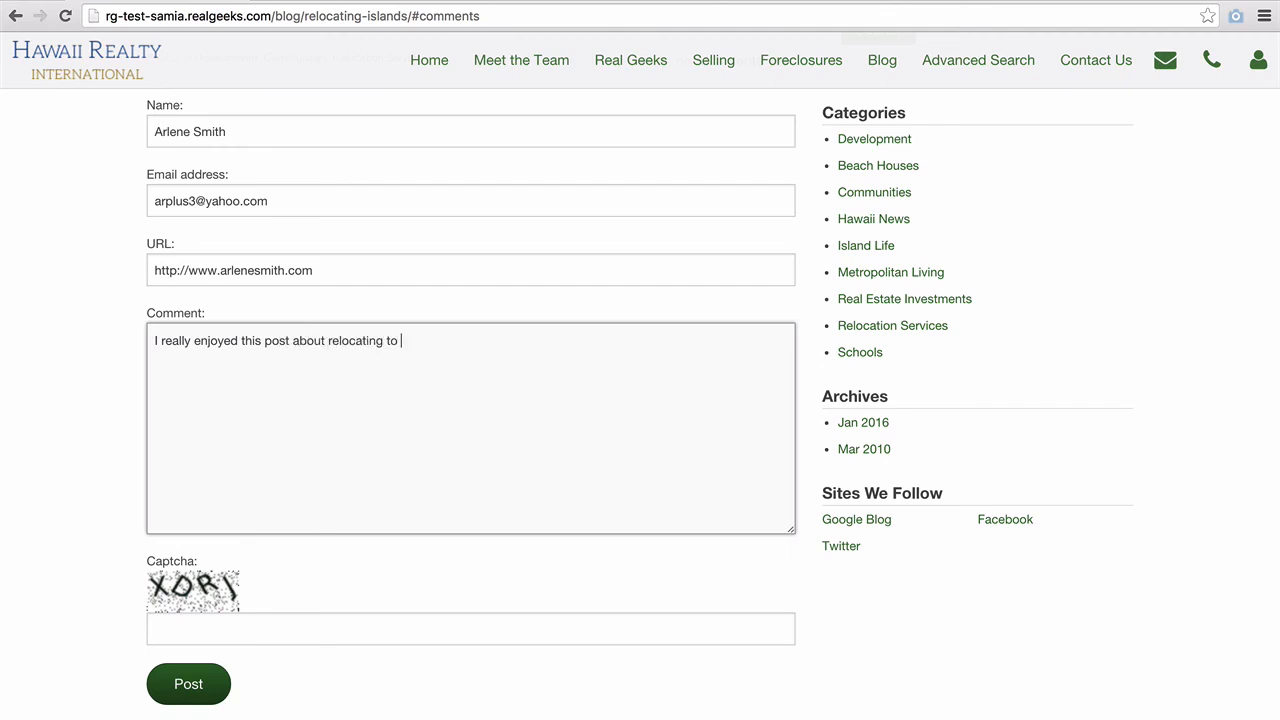
{"action": "type", "text": "Hawaii. My family just moved f"}
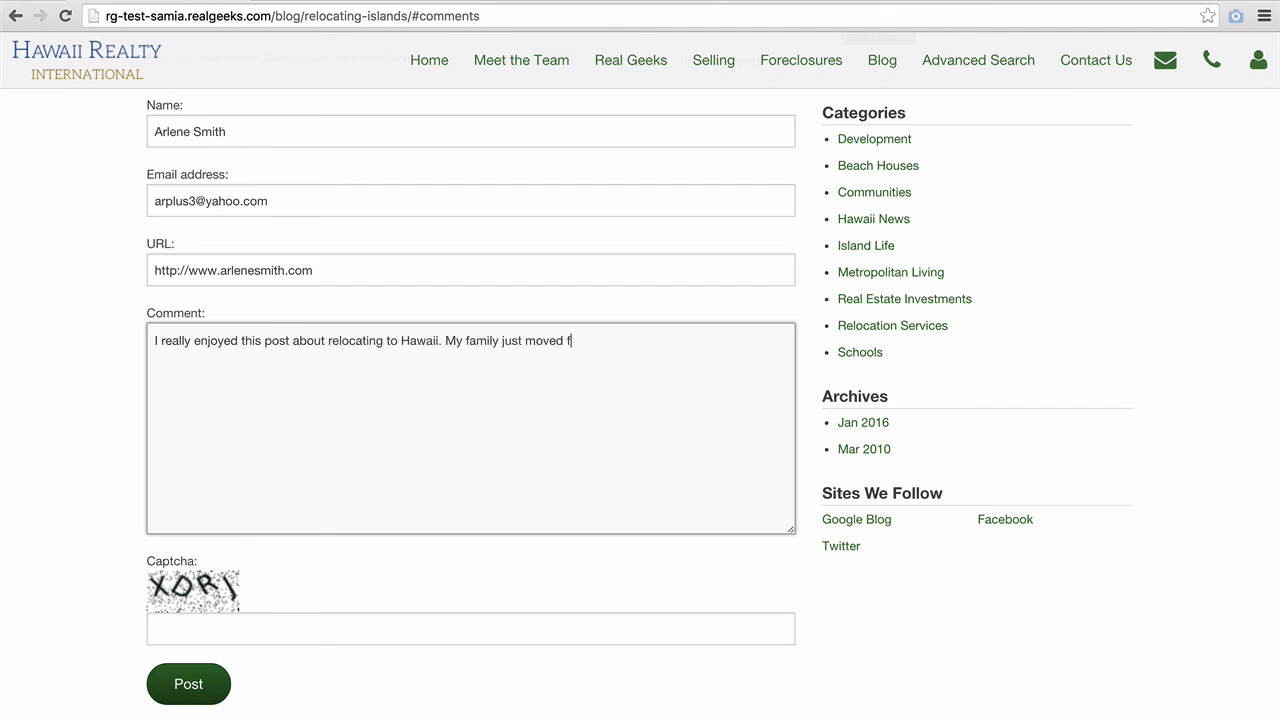
{"action": "type", "text": "rom California and it was quit"}
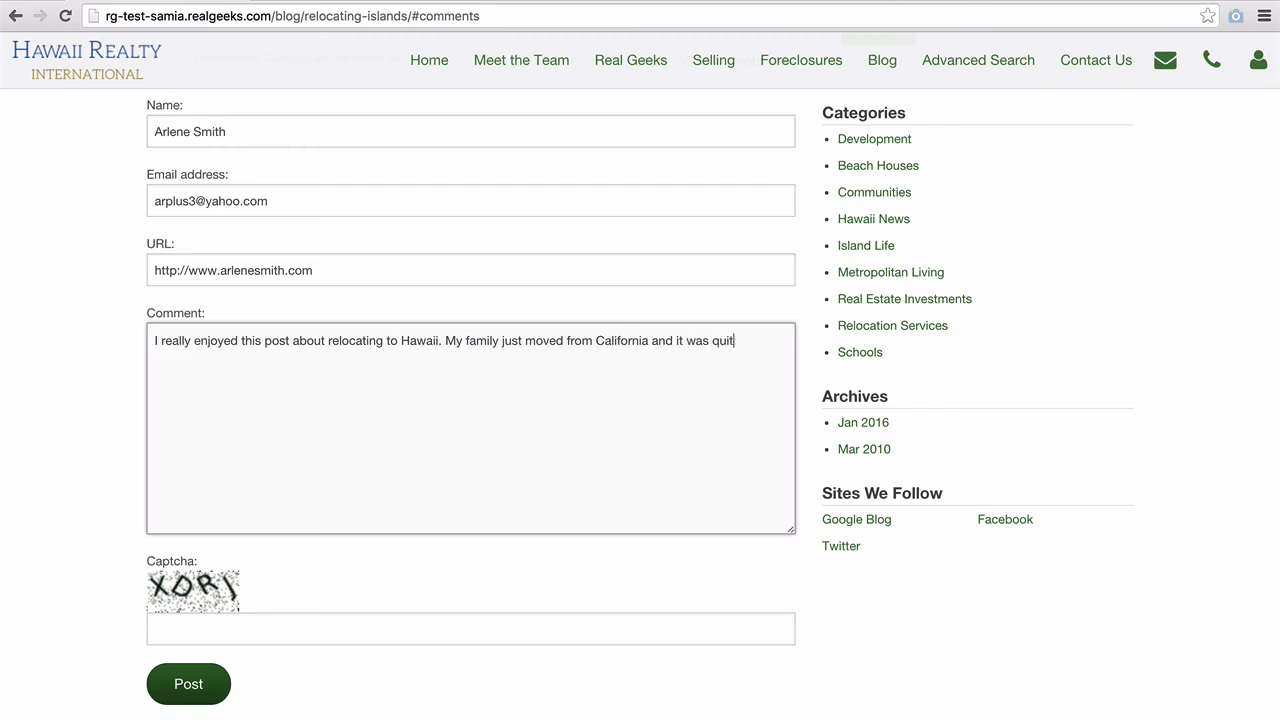
{"action": "type", "text": "e the accomplishment"}
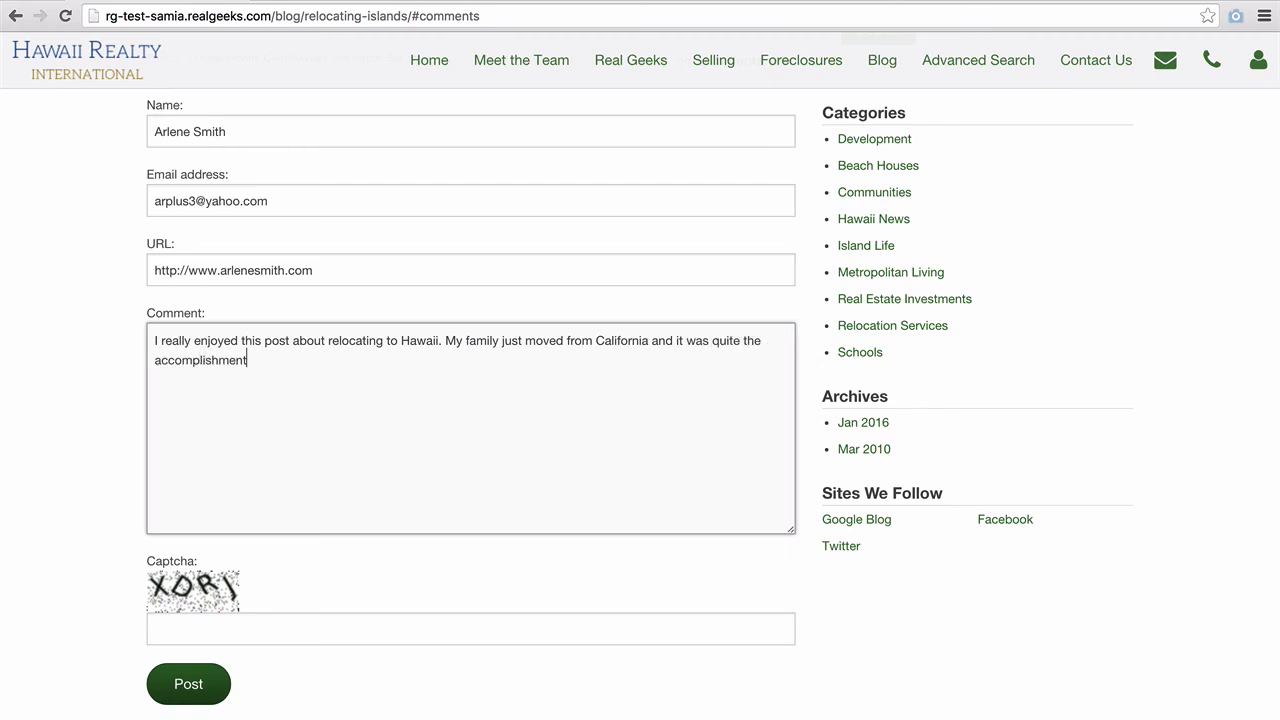
{"action": "type", "text": ". Thank you for sharing"}
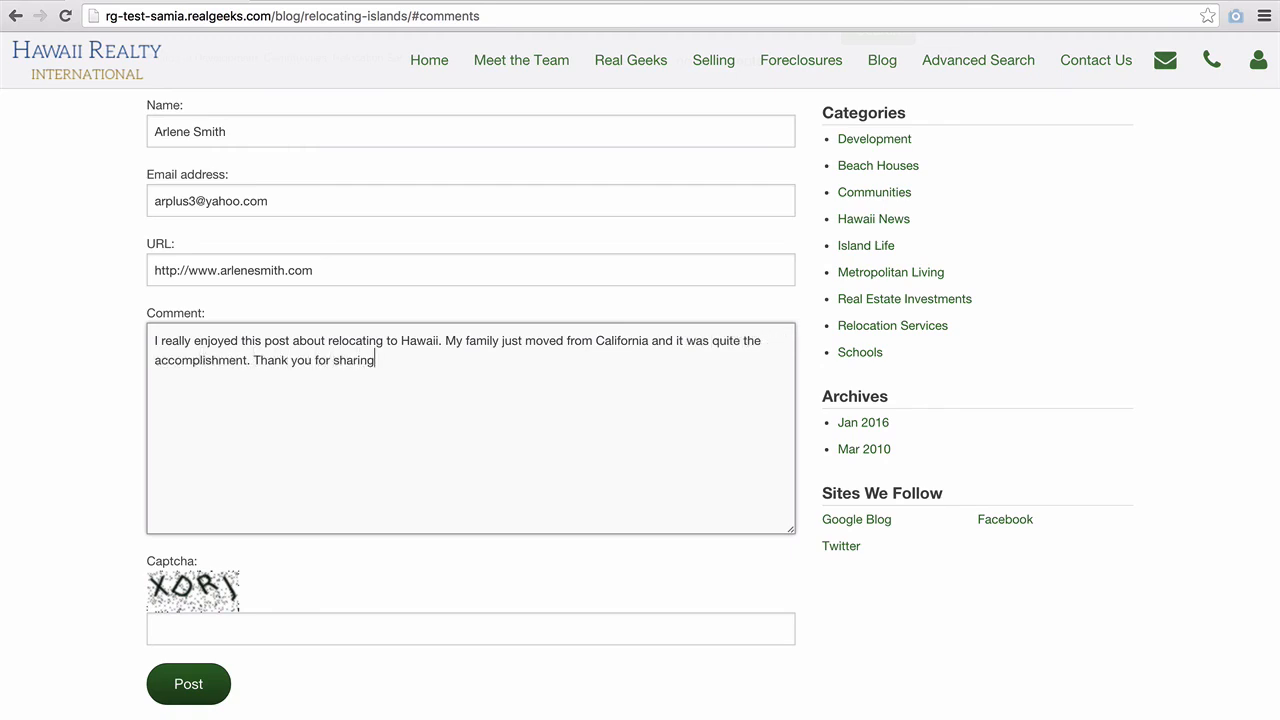
{"action": "type", "text": ", I'll keep checking in for more!"}
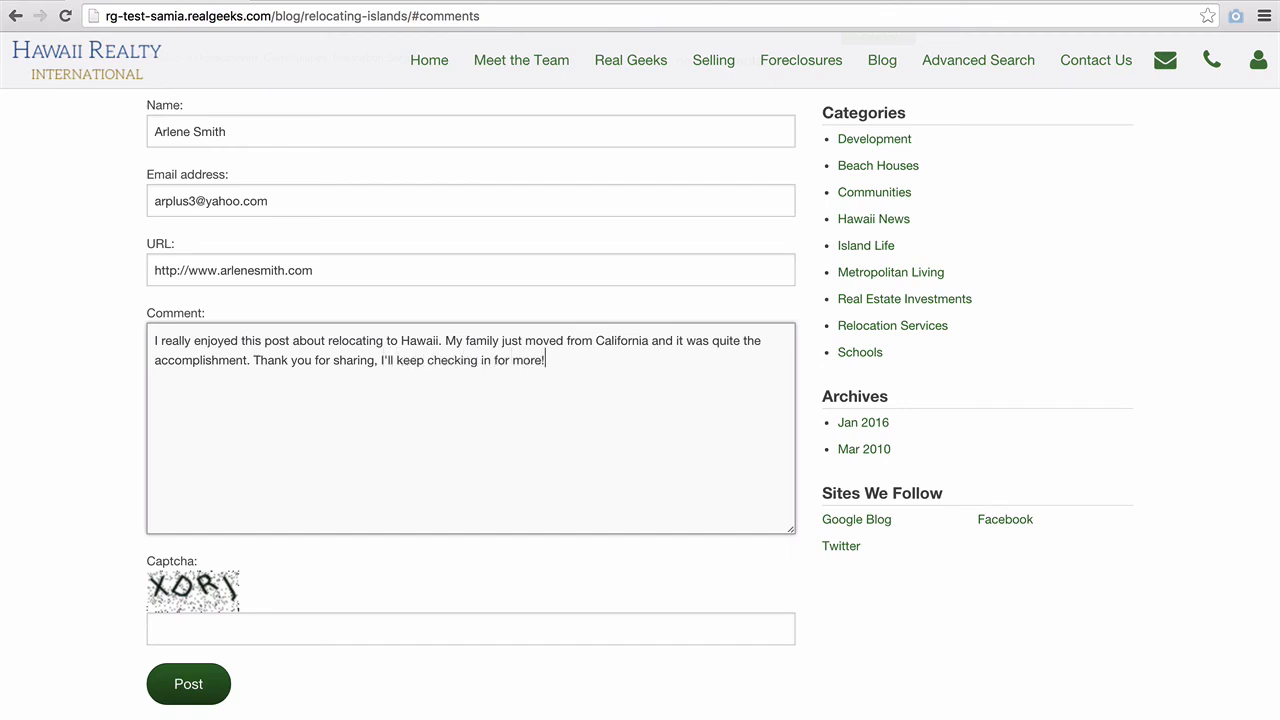
{"action": "left_click", "coordinate": [400, 628]}
- Complete the captcha, post the comment, and open the backend's Blog comments list
{"action": "type", "text": "XDRJ"}
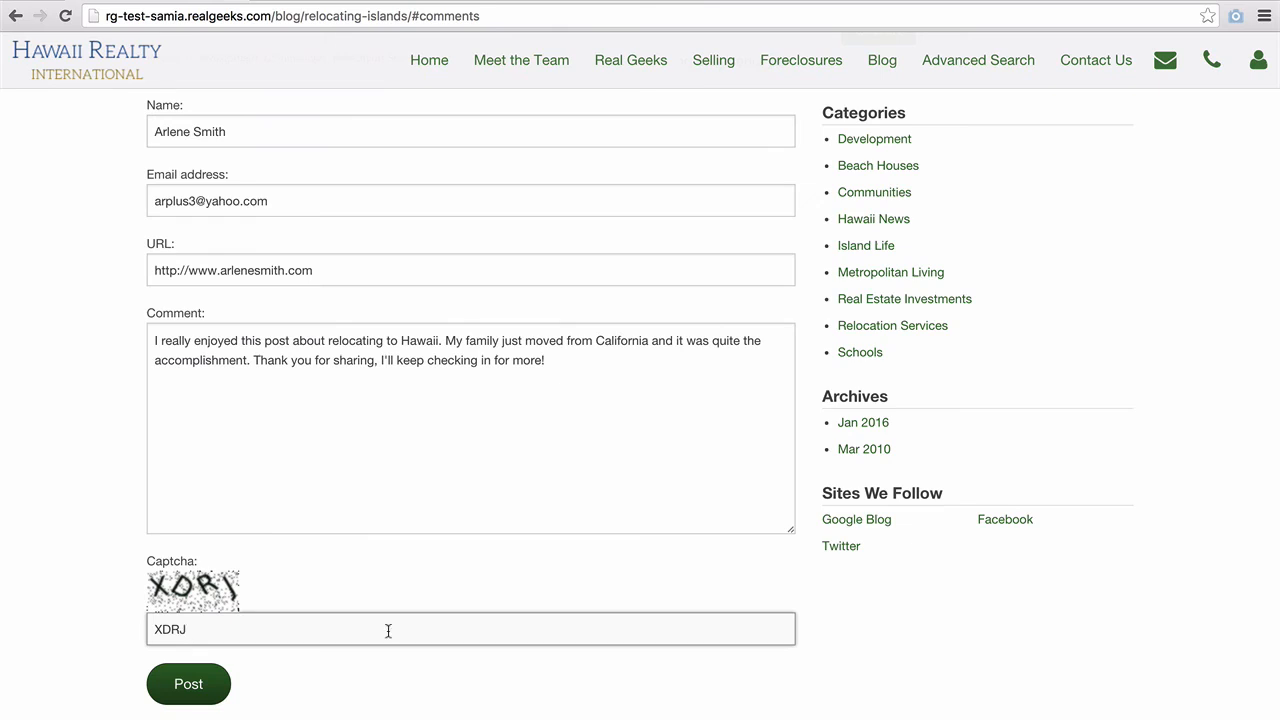
{"action": "left_click", "coordinate": [203, 698]}
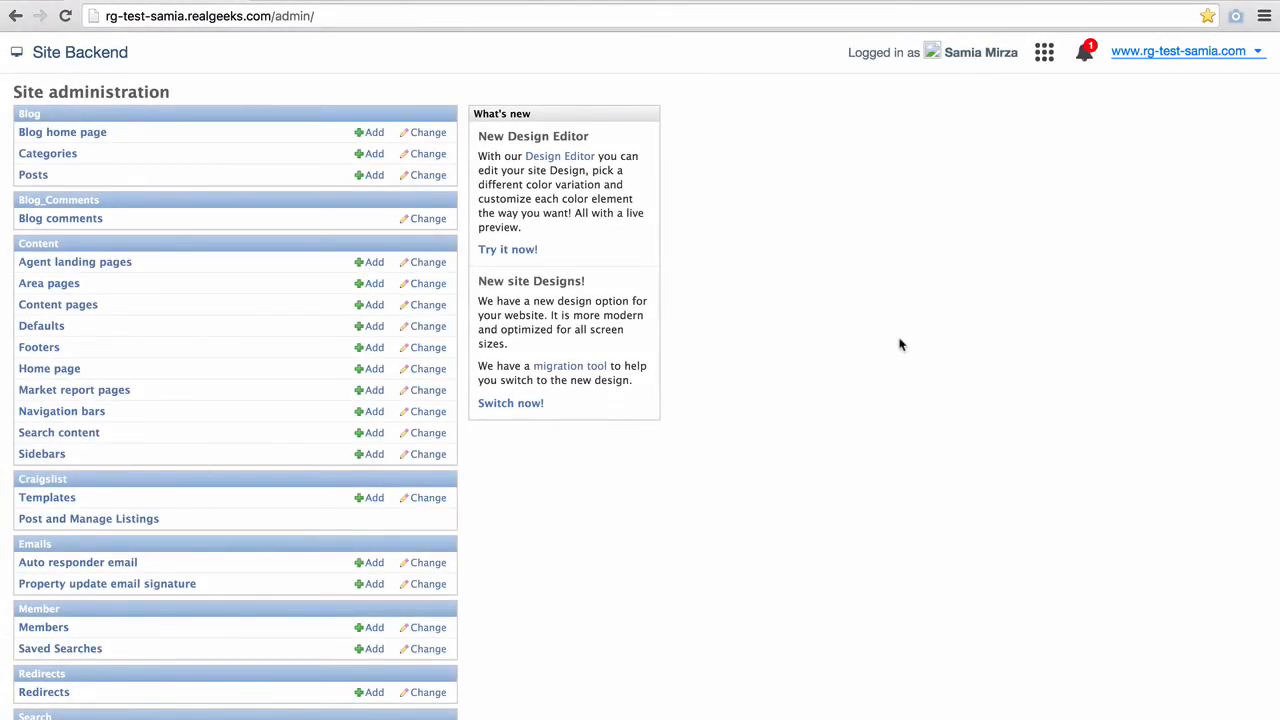
{"action": "left_click", "coordinate": [57, 227]}
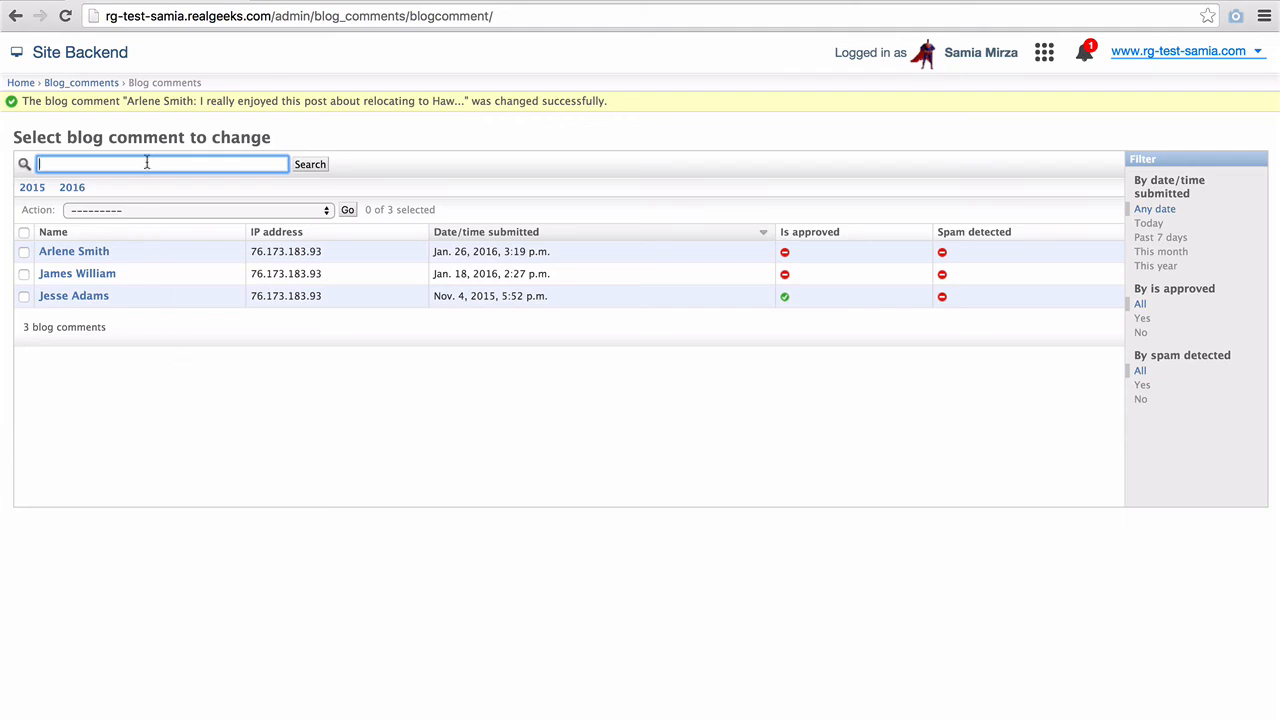
- Search comments by a commenter's surname, then clear the search to list all comments
{"action": "type", "text": "Adams"}
{"action": "left_click", "coordinate": [303, 167]}
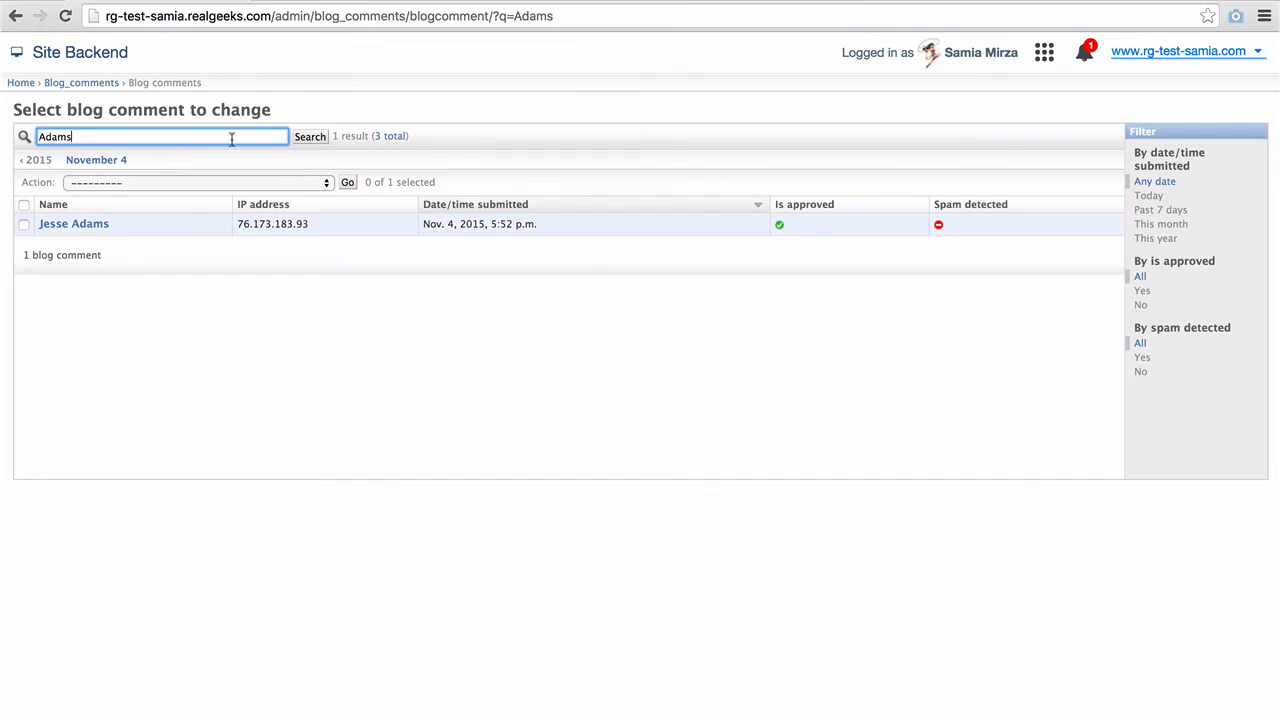
{"action": "left_click_drag", "start_coordinate": [231, 137], "coordinate": [36, 130]}
{"action": "key", "text": "BackSpace"}
{"action": "left_click", "coordinate": [318, 137]}
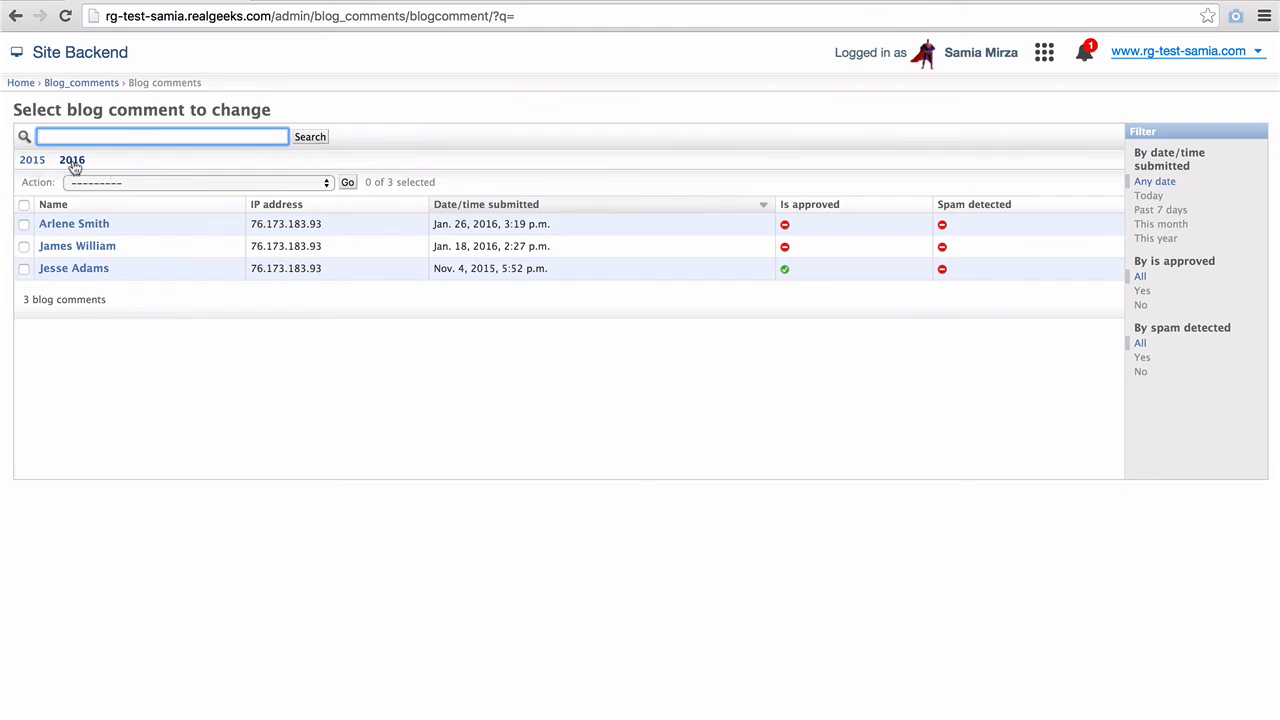
- Select all three comments, try the spam-delete, approve and delete bulk actions, then deselect them
{"action": "left_click", "coordinate": [23, 205]}
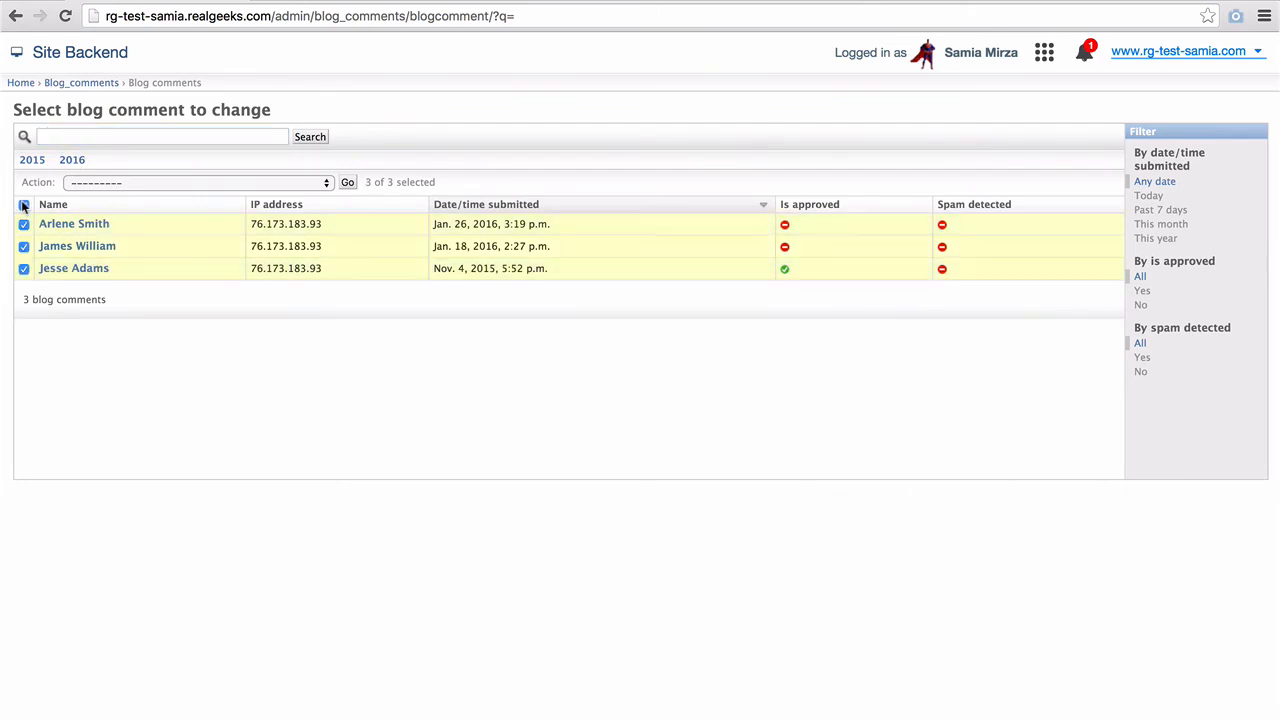
{"action": "left_click", "coordinate": [131, 184]}
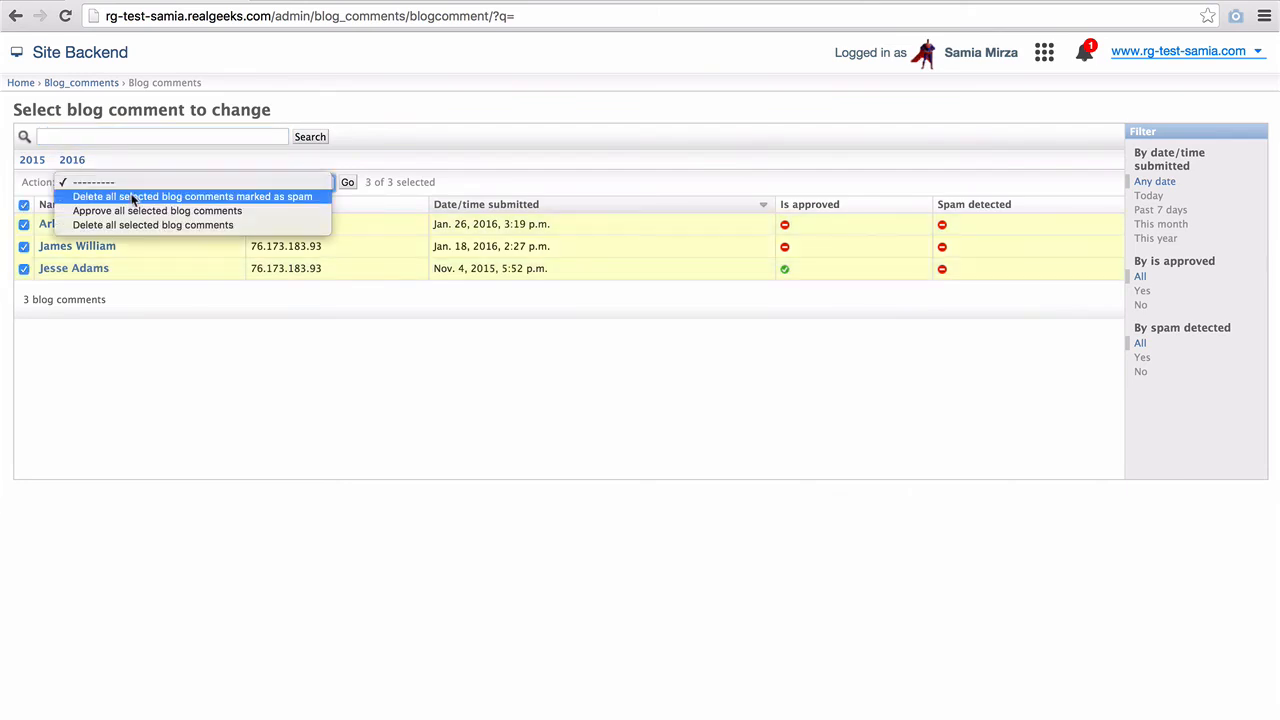
{"action": "left_click", "coordinate": [131, 197]}
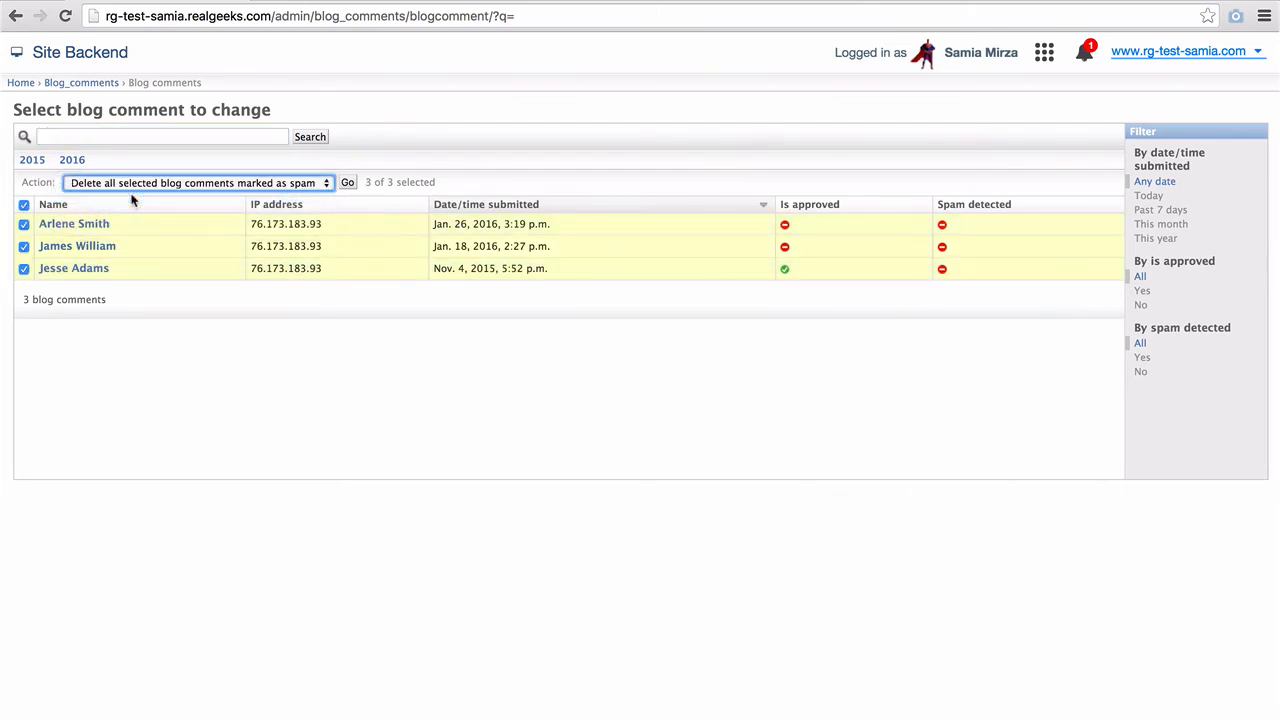
{"action": "left_click", "coordinate": [133, 185]}
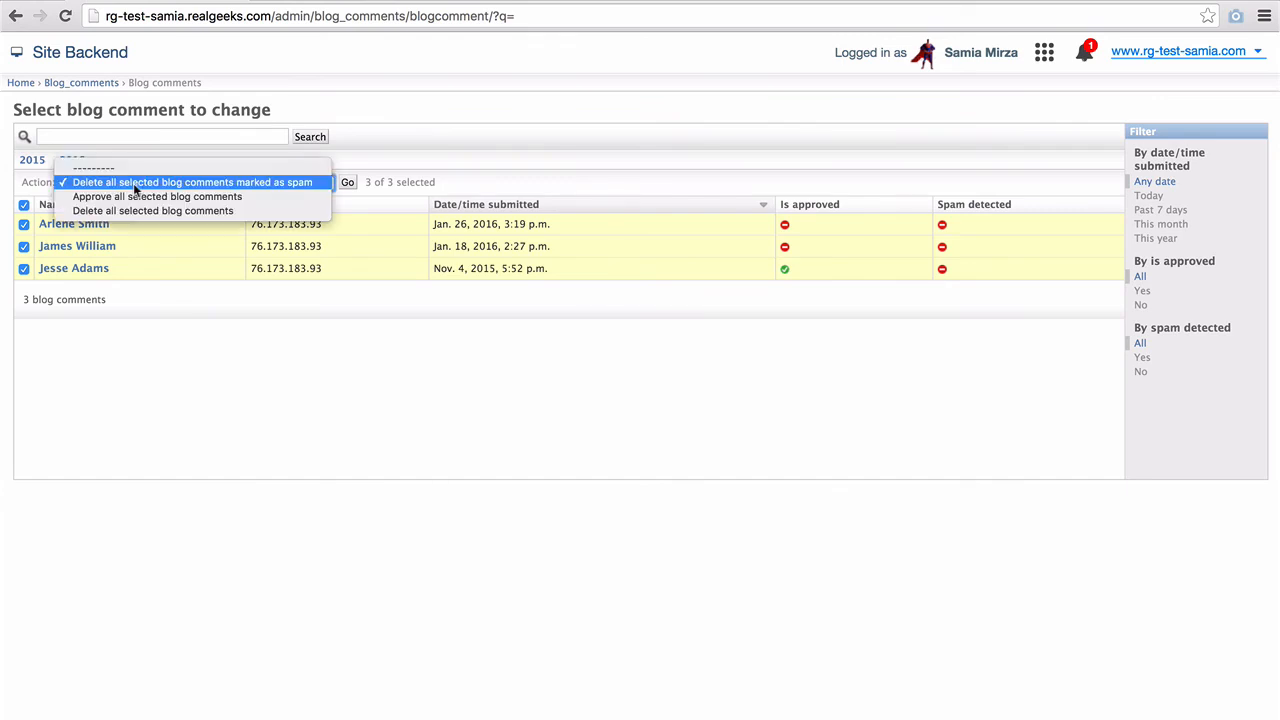
{"action": "left_click", "coordinate": [133, 197]}
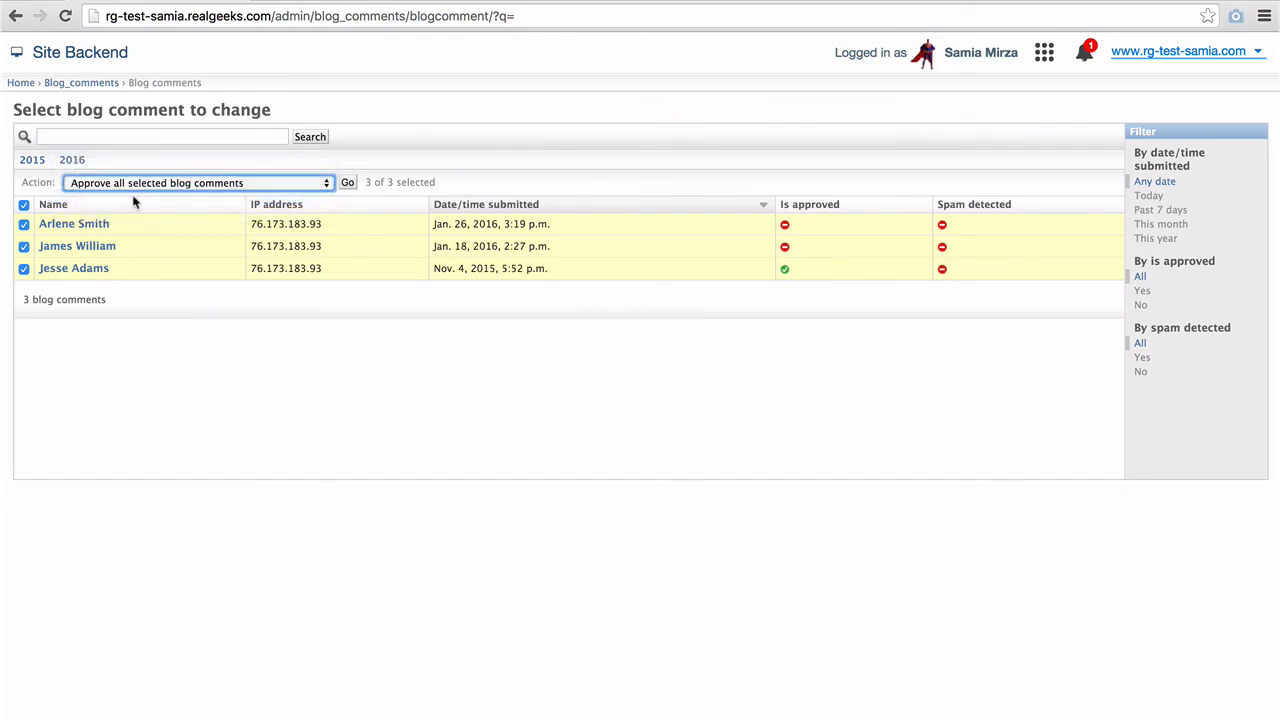
{"action": "left_click", "coordinate": [134, 186]}
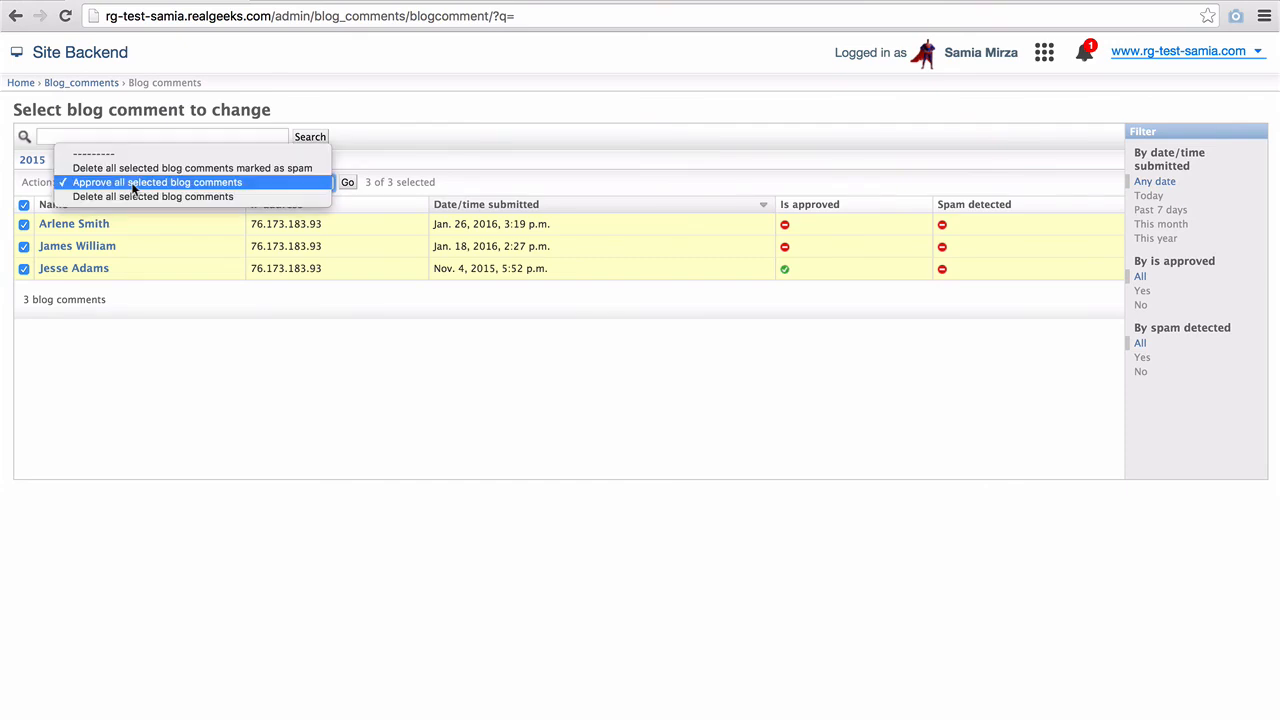
{"action": "left_click", "coordinate": [134, 197]}
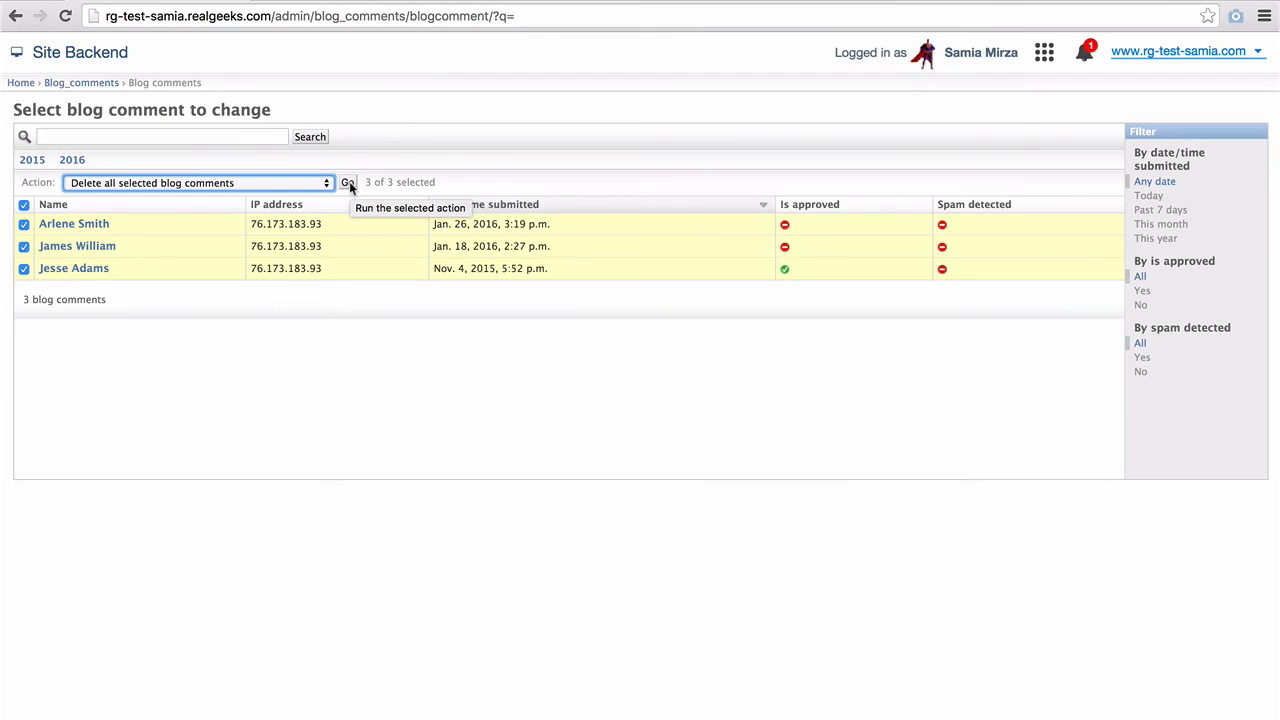
{"action": "left_click", "coordinate": [24, 205]}
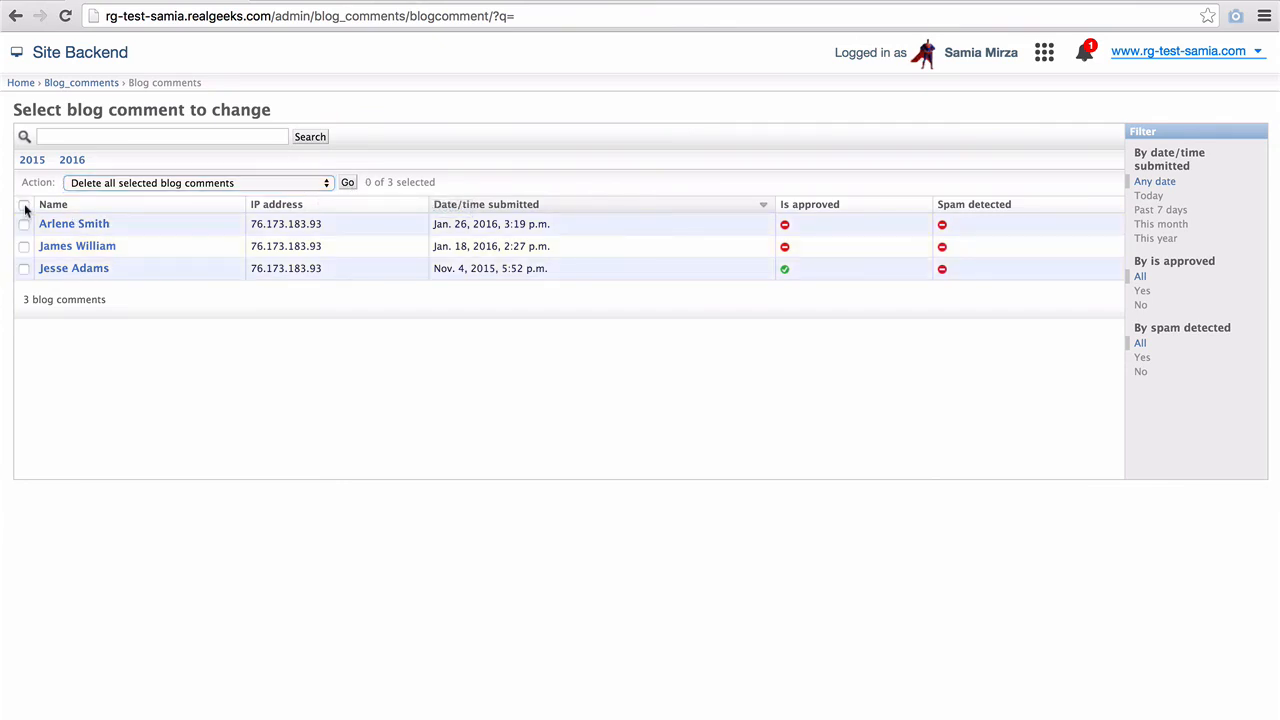
- Sort the comments by IP address, date/time, approval status and spam detection
{"action": "left_click", "coordinate": [295, 210]}
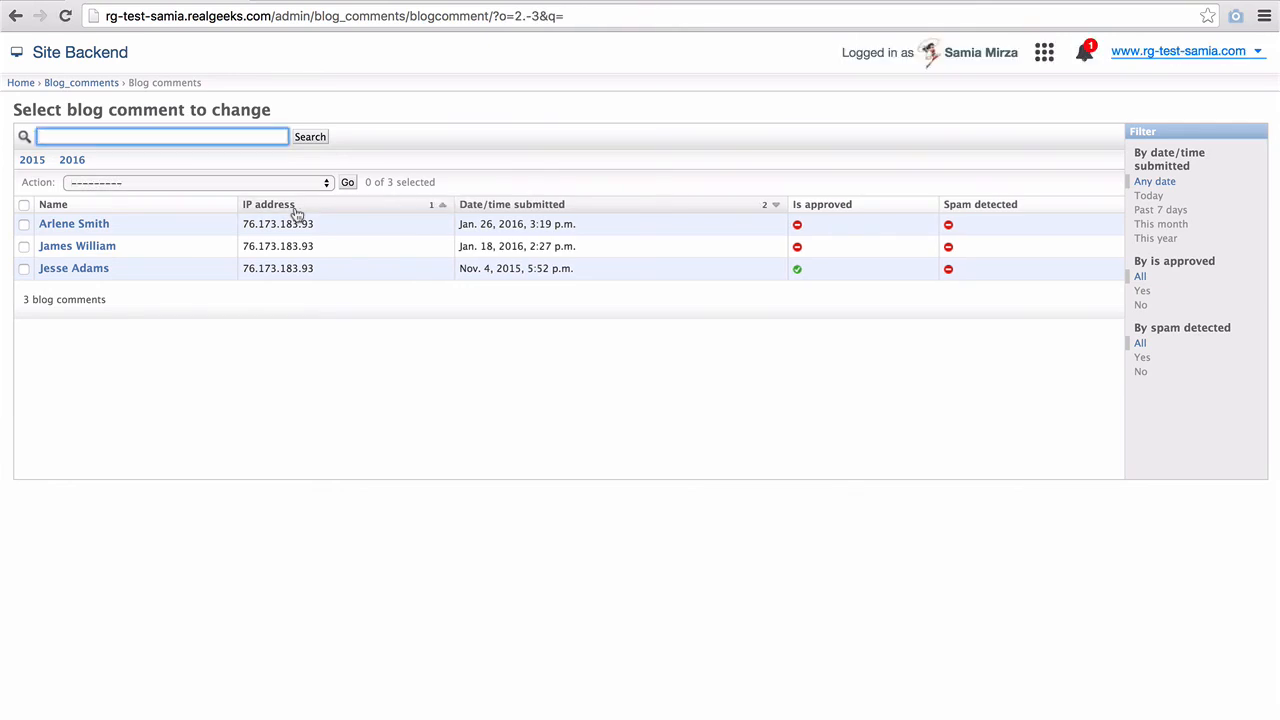
{"action": "left_click", "coordinate": [503, 209]}
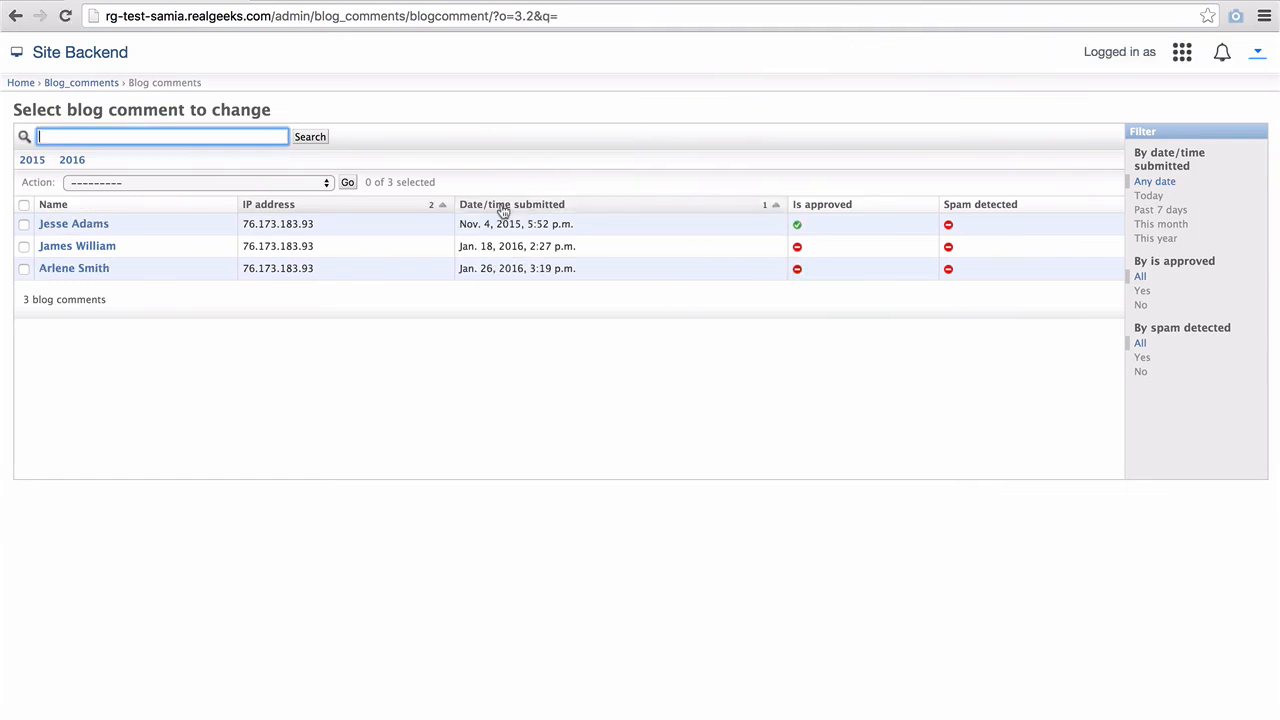
{"action": "left_click", "coordinate": [817, 212]}
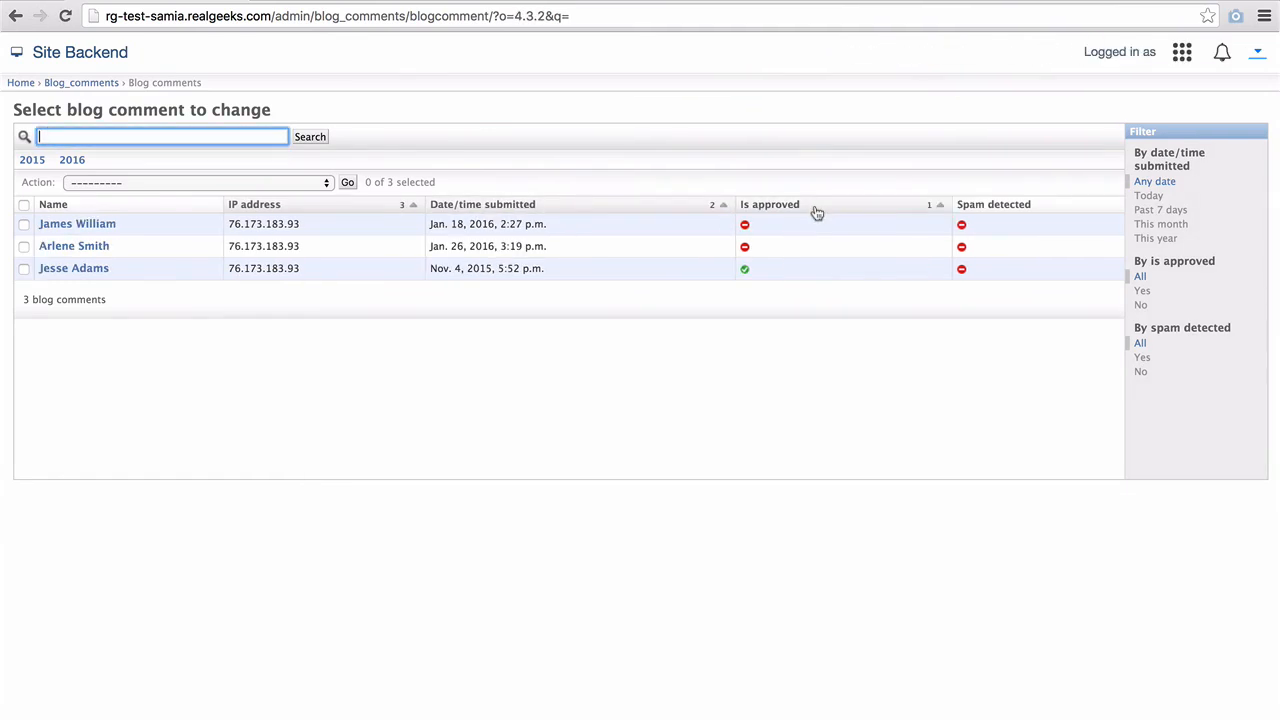
{"action": "left_click", "coordinate": [1023, 207]}
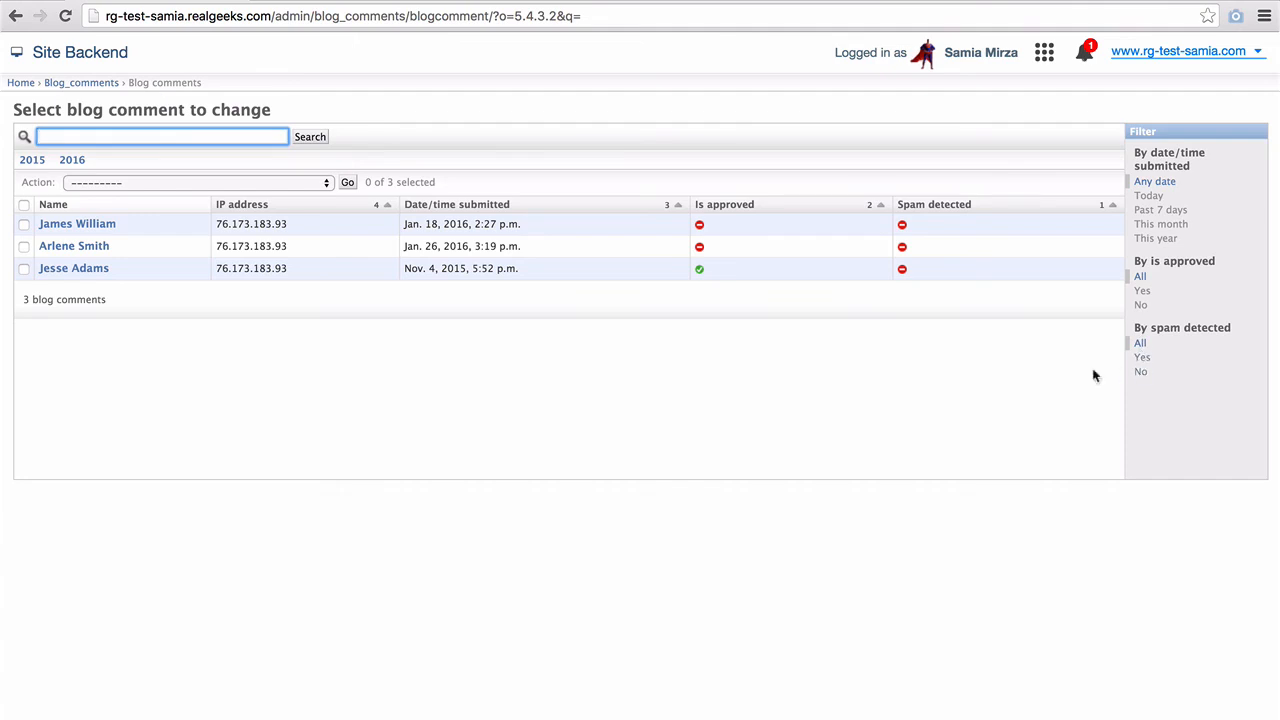
- Open the Hawaii relocation comment and review its name, e-mail, website and comment fields
{"action": "left_click", "coordinate": [64, 250]}
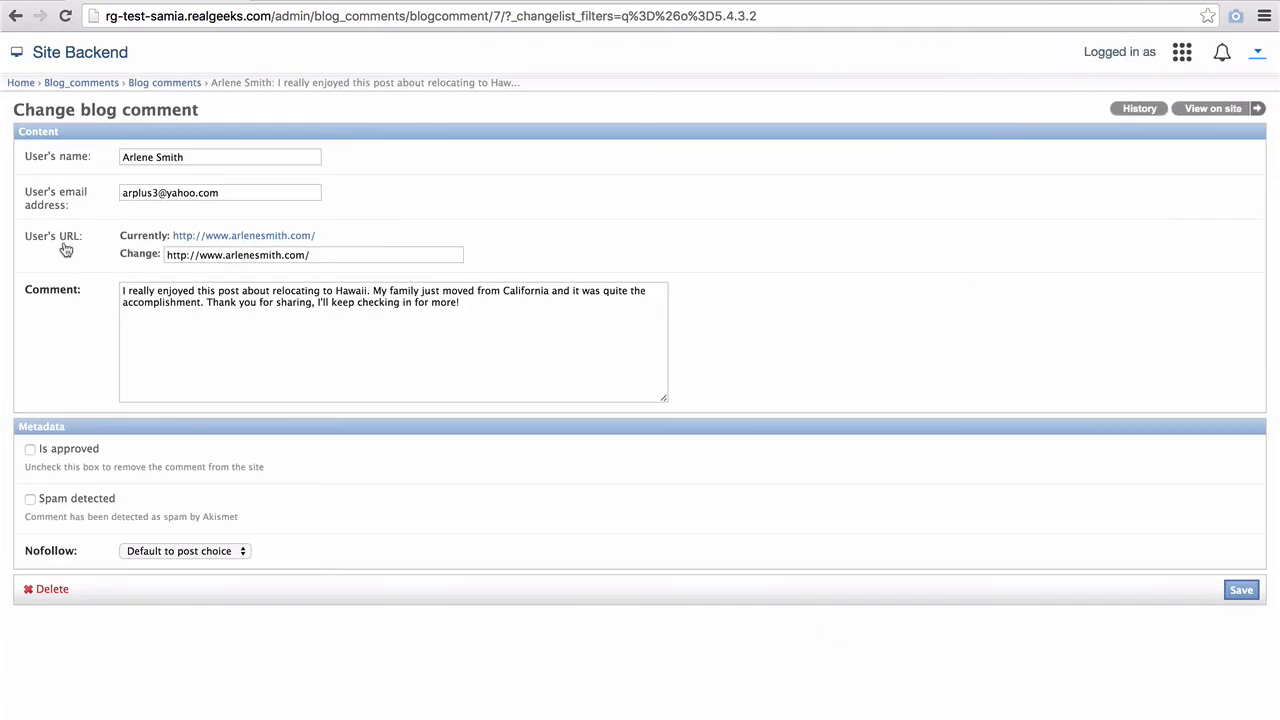
{"action": "left_click", "coordinate": [200, 160]}
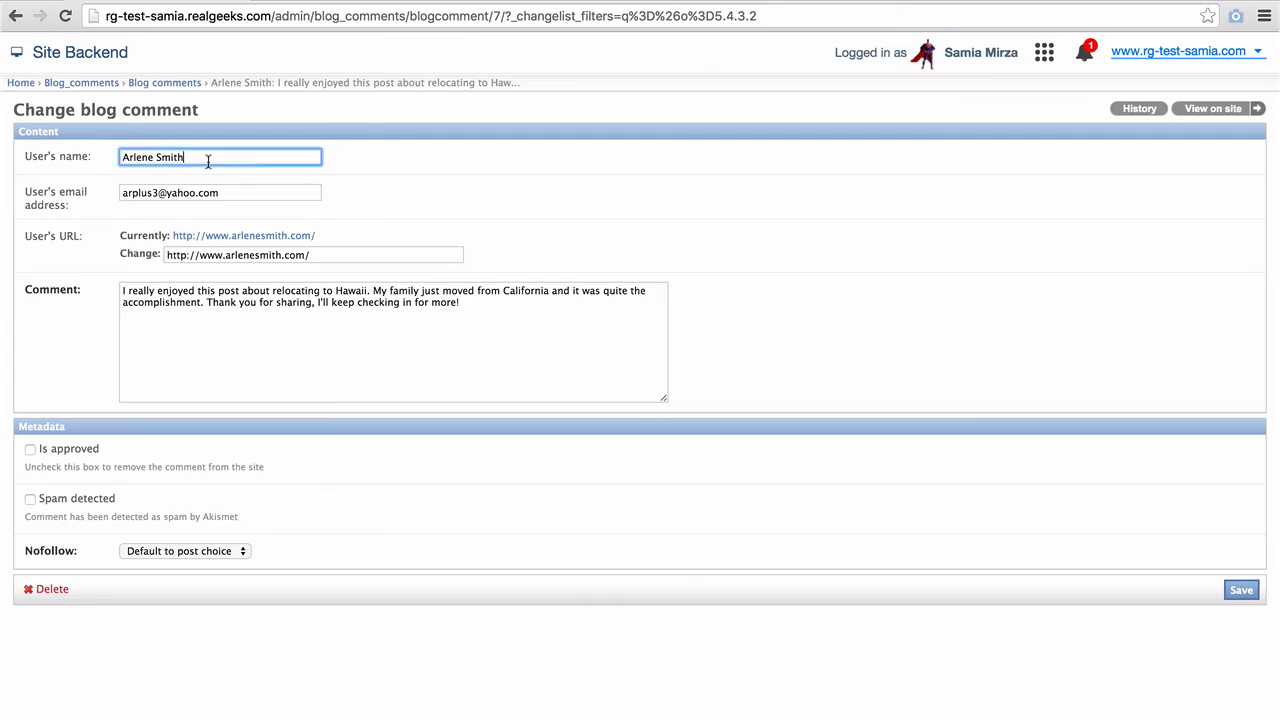
{"action": "left_click", "coordinate": [225, 192]}
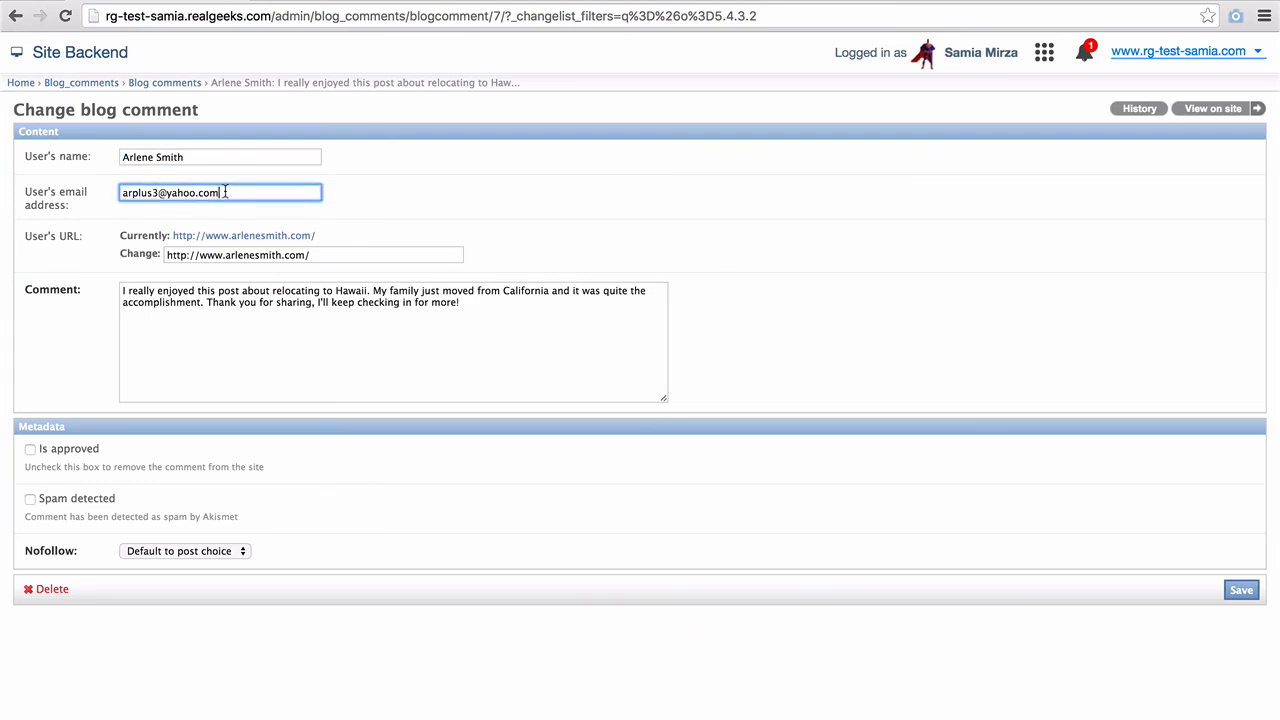
{"action": "left_click", "coordinate": [340, 255]}
{"action": "left_click", "coordinate": [515, 314]}
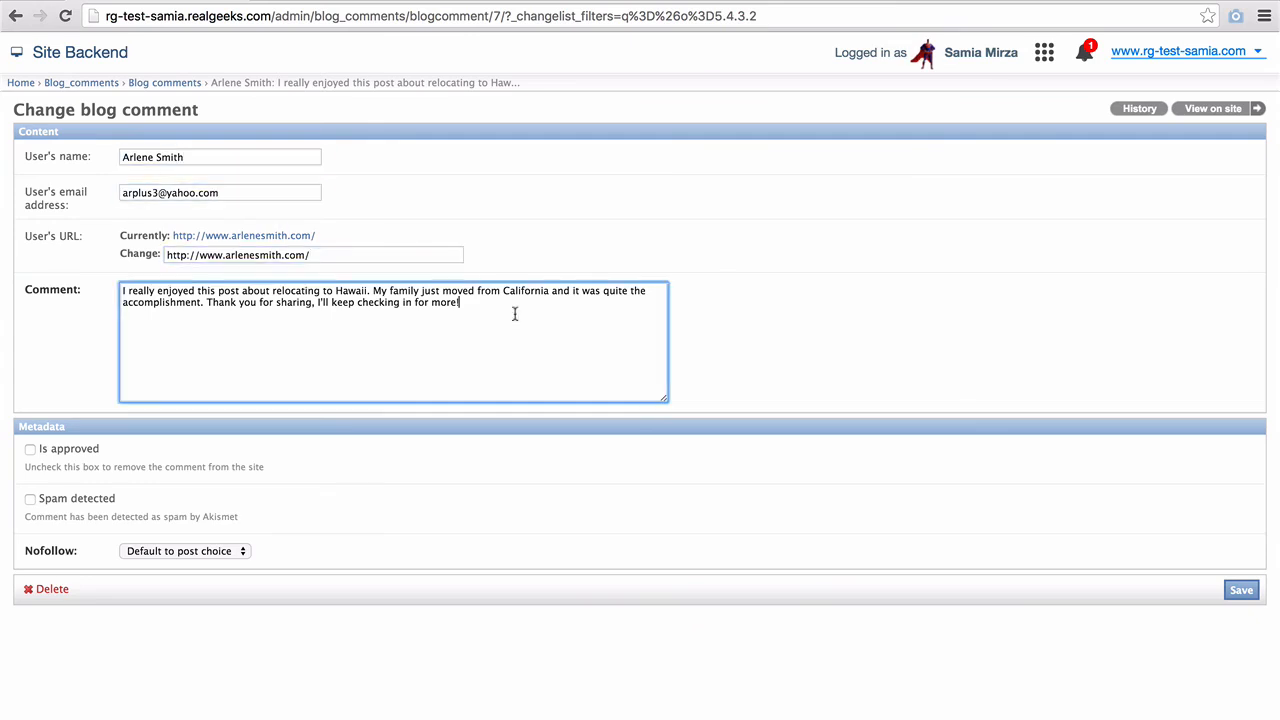
- Approve the comment, leave Spam detected unticked, keep nofollow at Default to post choice, and save
{"action": "left_click", "coordinate": [30, 450]}
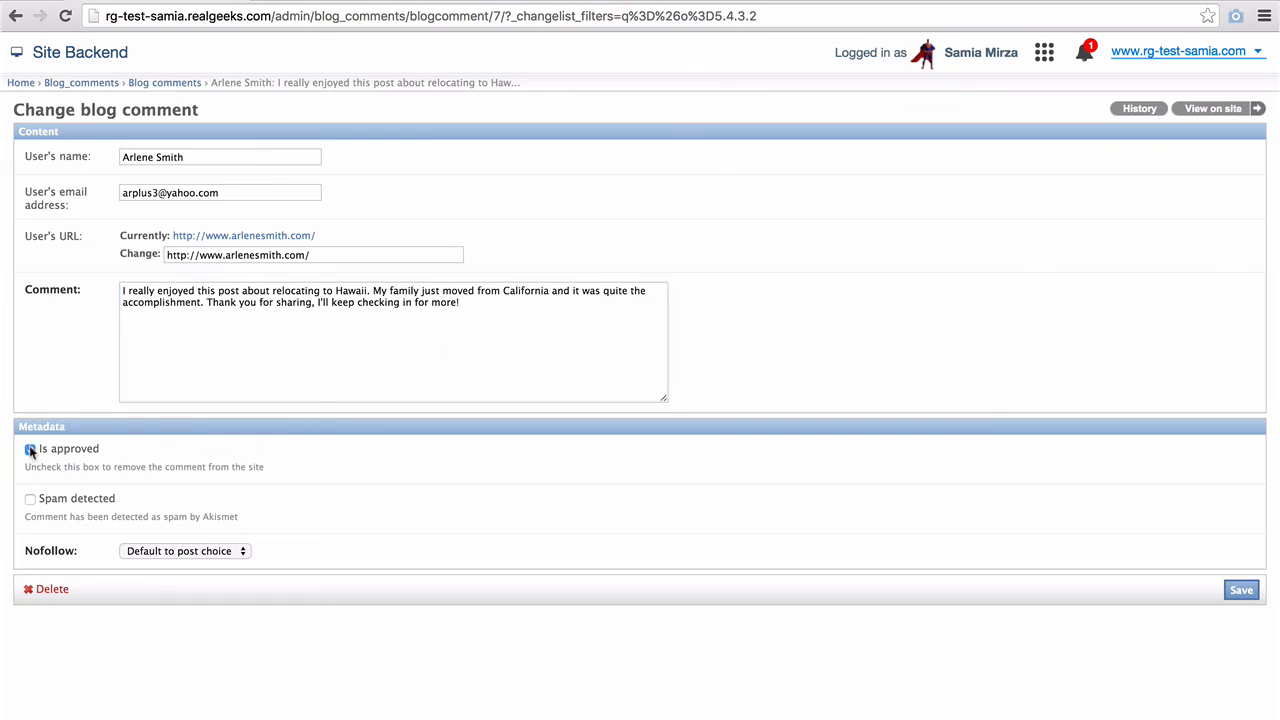
{"action": "left_click", "coordinate": [30, 500]}
{"action": "left_click", "coordinate": [30, 500]}
{"action": "left_click", "coordinate": [129, 551]}
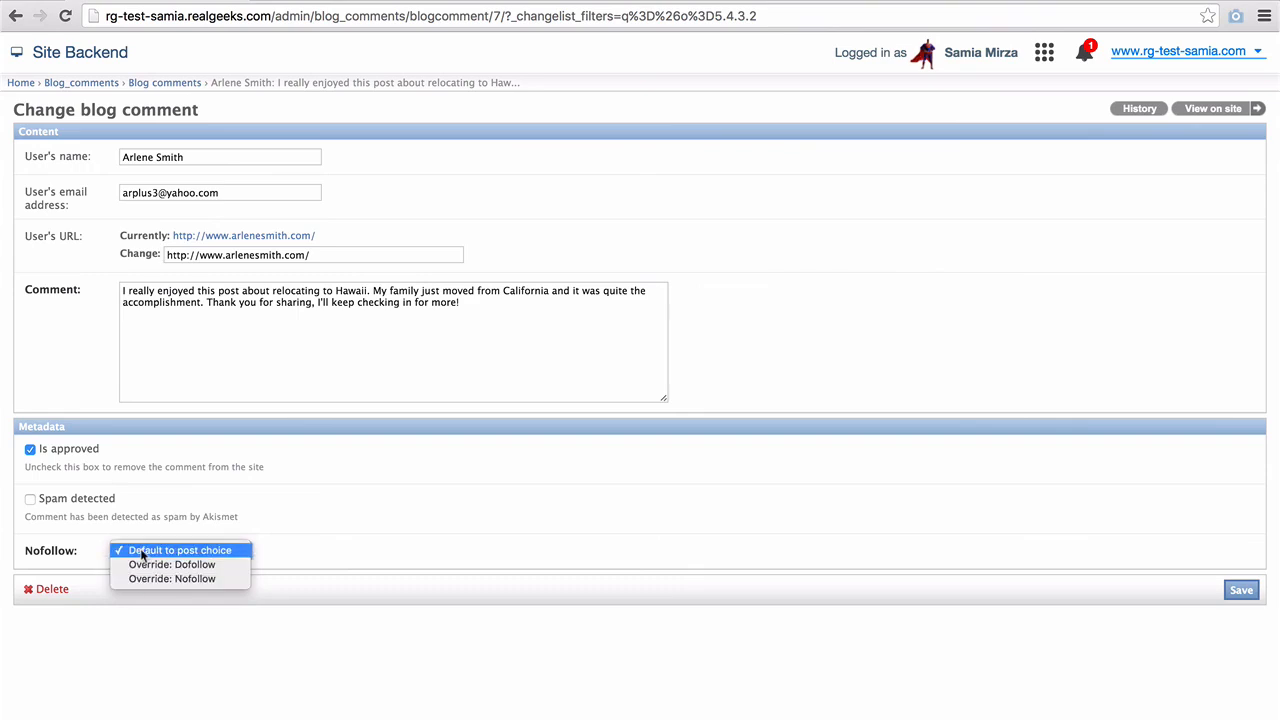
{"action": "left_click", "coordinate": [141, 550]}
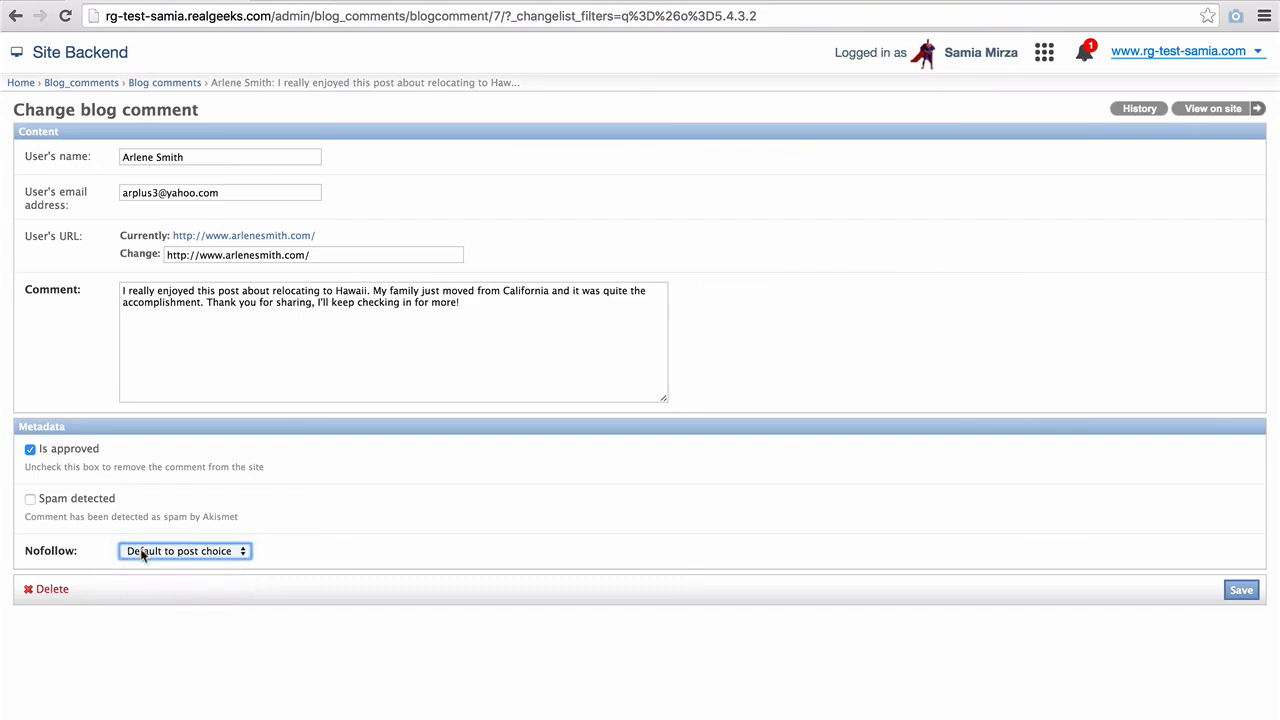
{"action": "left_click", "coordinate": [588, 555]}
{"action": "left_click", "coordinate": [1241, 592]}
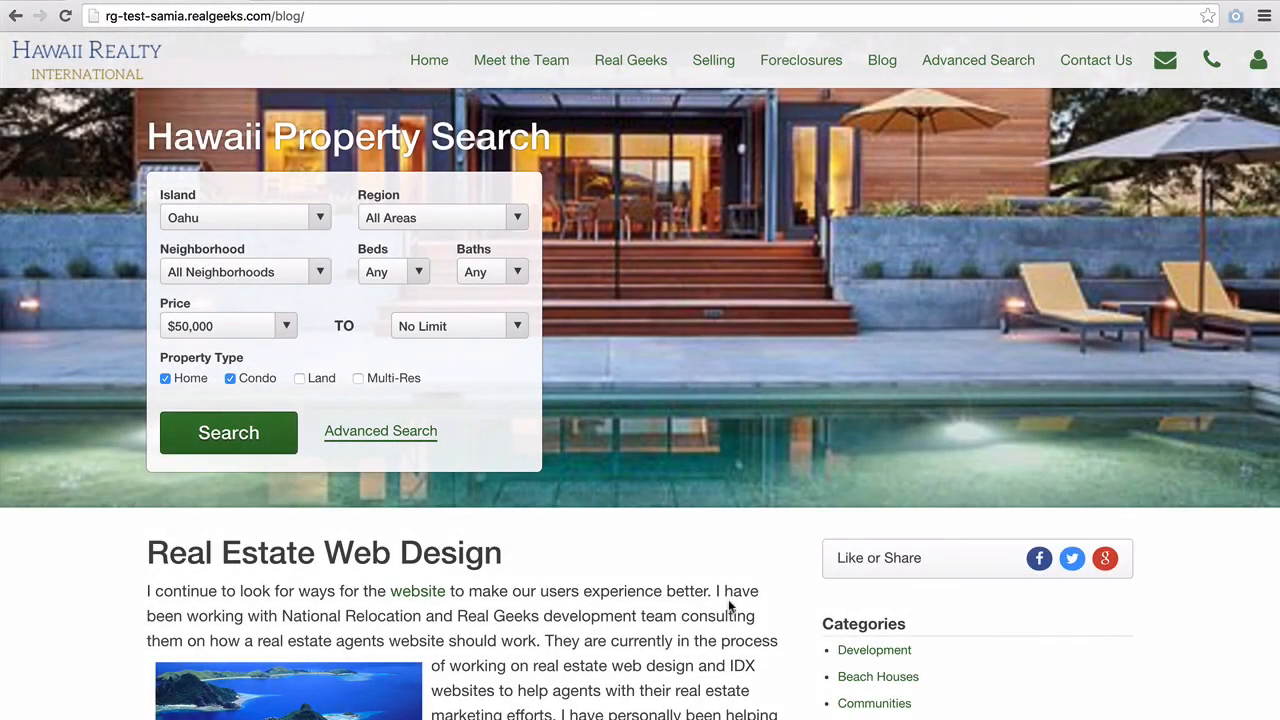
- Open the '1 comment' link on 'Relocating to the Islands' and scroll to the approved comment
{"action": "scroll", "coordinate": [728, 604], "scroll_direction": "down", "scroll_amount": 10}
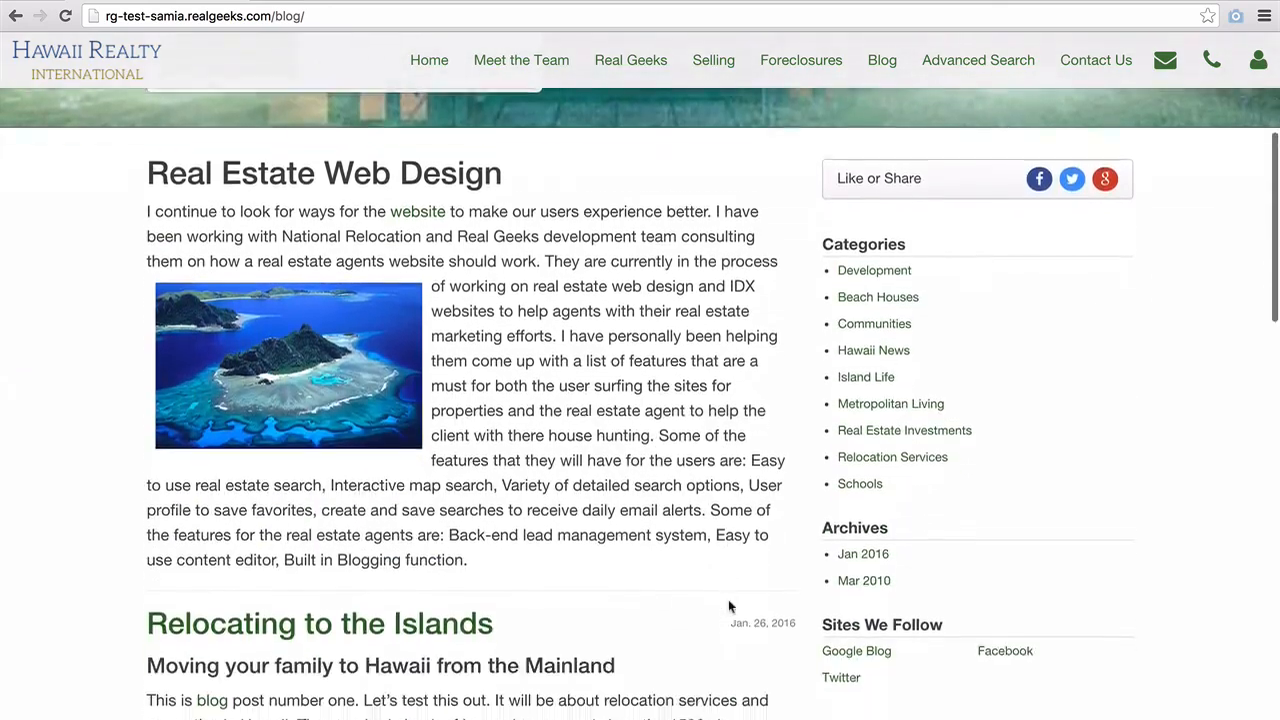
{"action": "scroll", "coordinate": [728, 601], "scroll_direction": "down", "scroll_amount": 5}
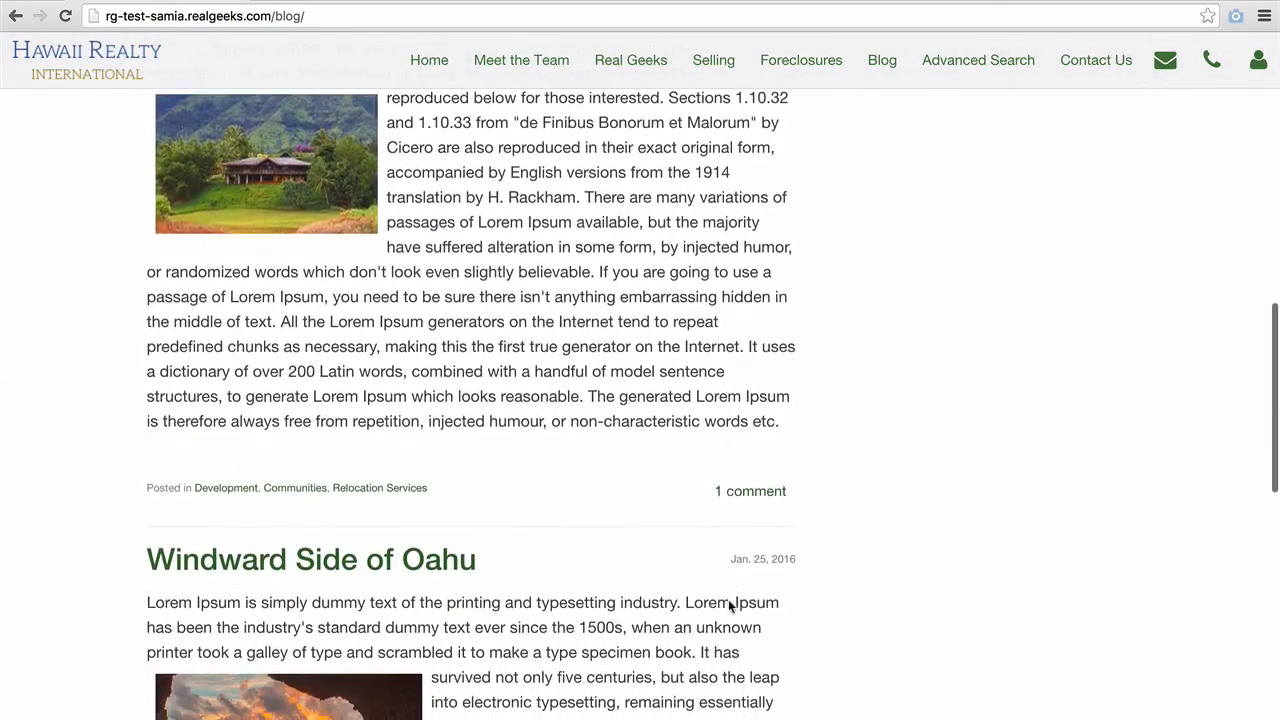
{"action": "left_click", "coordinate": [747, 501]}
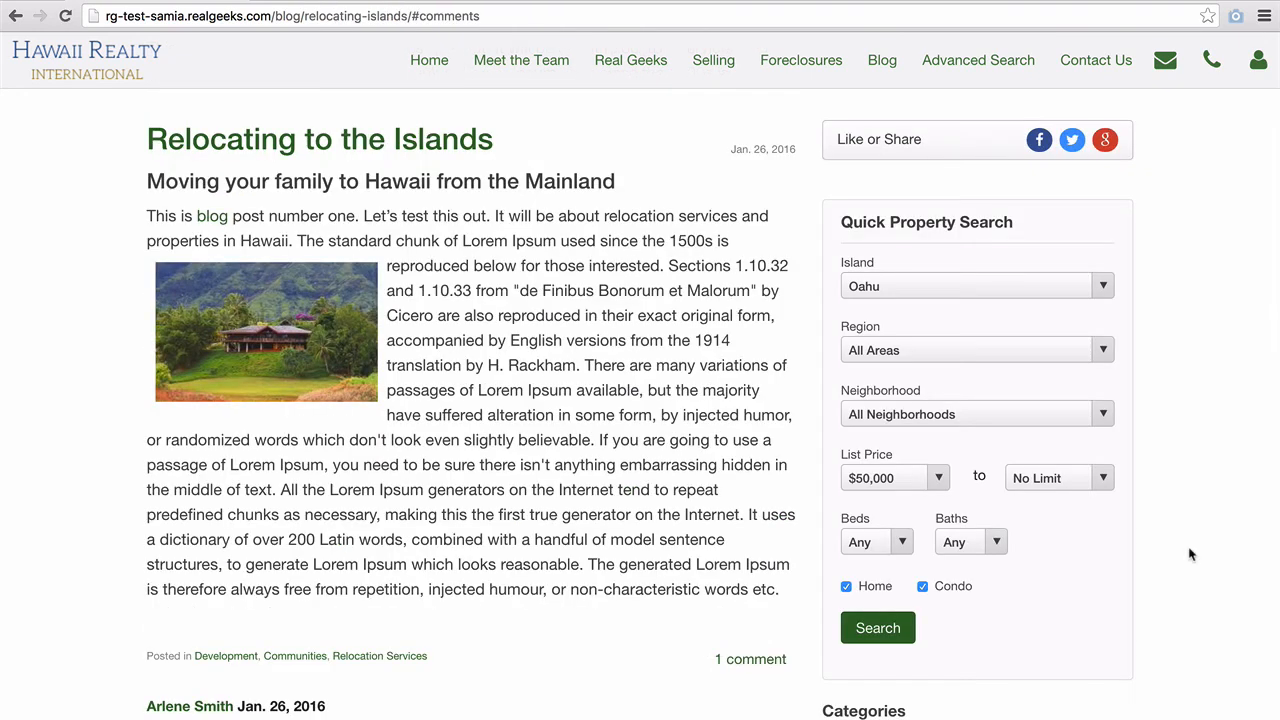
{"action": "scroll", "coordinate": [1189, 553], "scroll_direction": "down", "scroll_amount": 3}
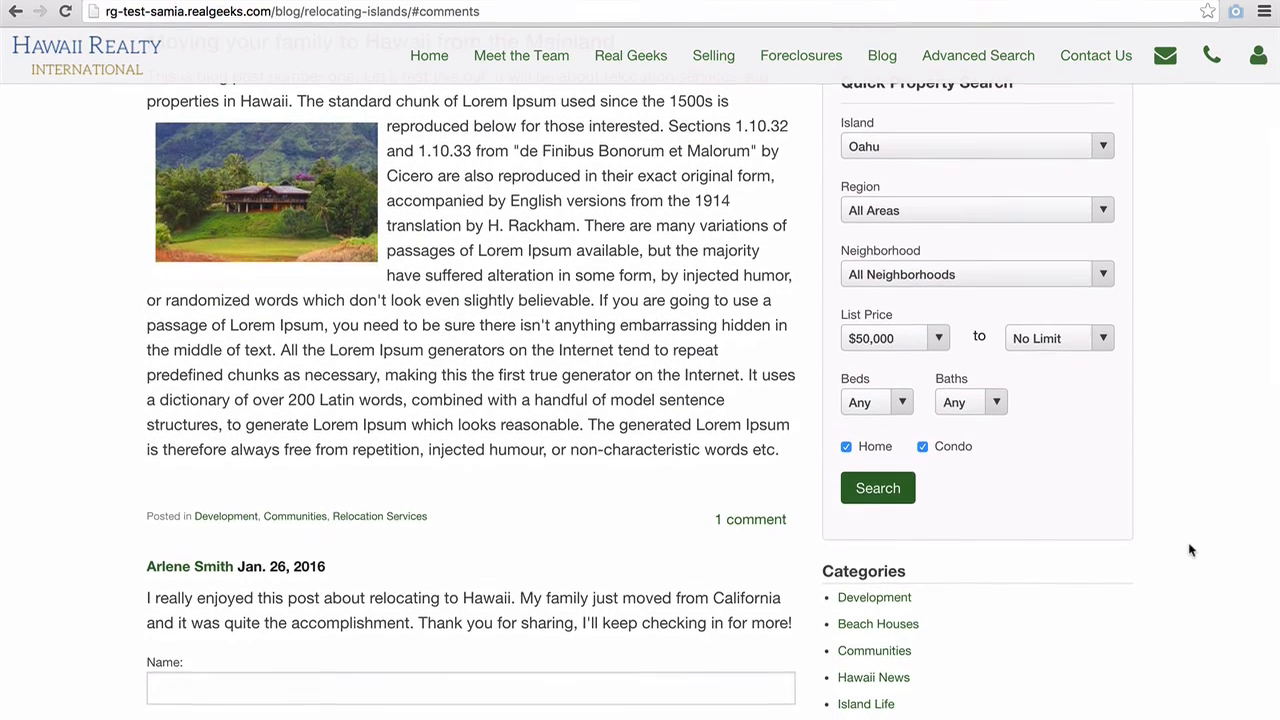
{"action": "scroll", "coordinate": [1189, 506], "scroll_direction": "down", "scroll_amount": 5}
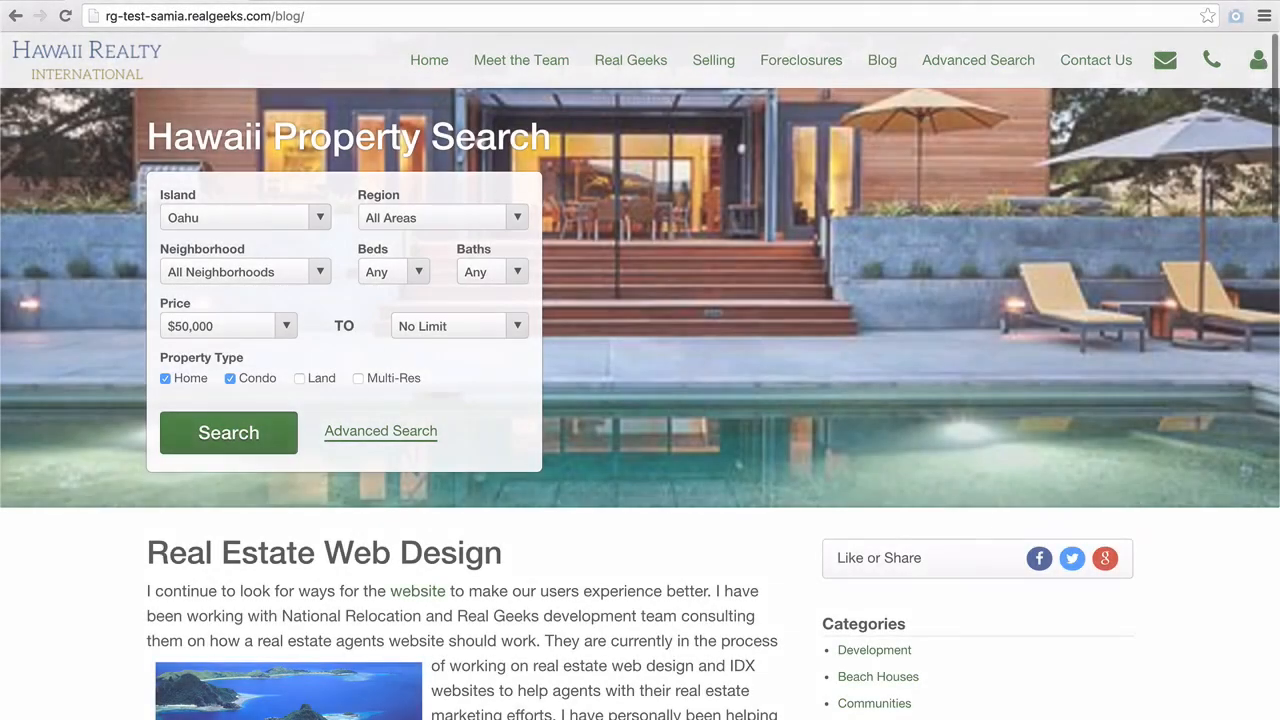
{"action": "scroll", "coordinate": [1134, 277], "scroll_direction": "down", "scroll_amount": 5}
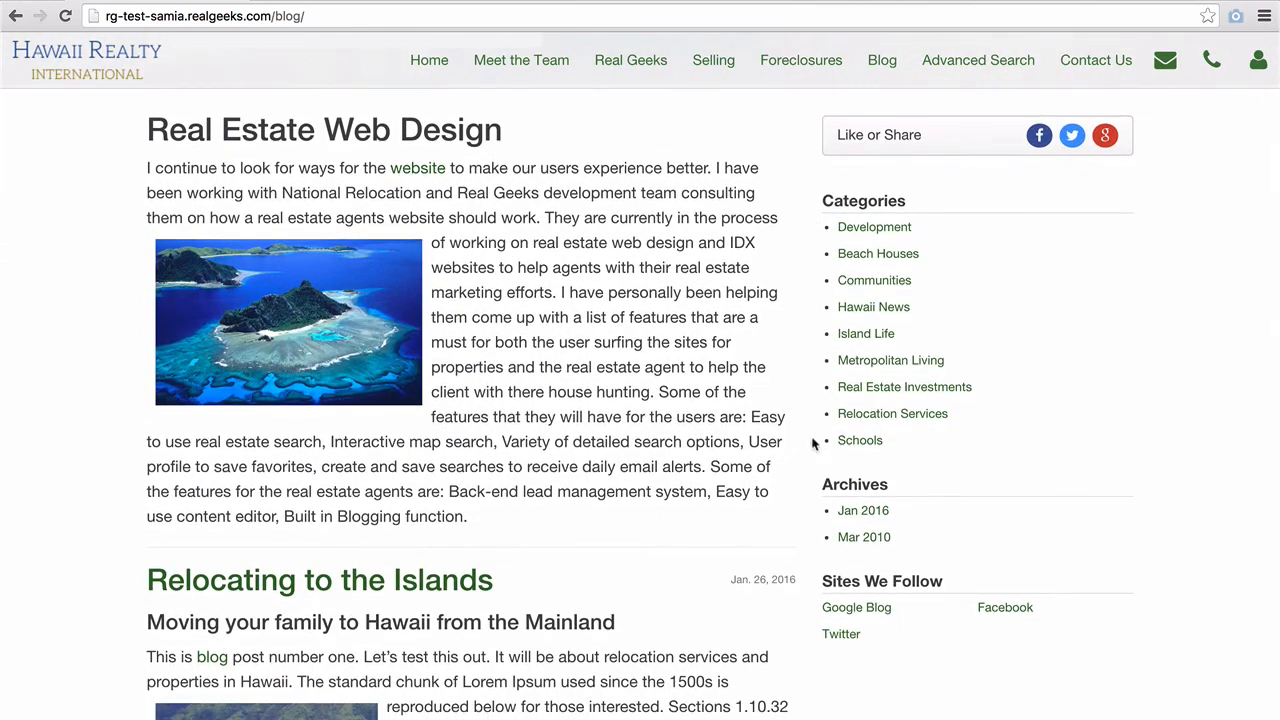
{"action": "scroll", "coordinate": [703, 562], "scroll_direction": "down", "scroll_amount": 3}
{"action": "scroll", "coordinate": [703, 559], "scroll_direction": "down", "scroll_amount": 3}
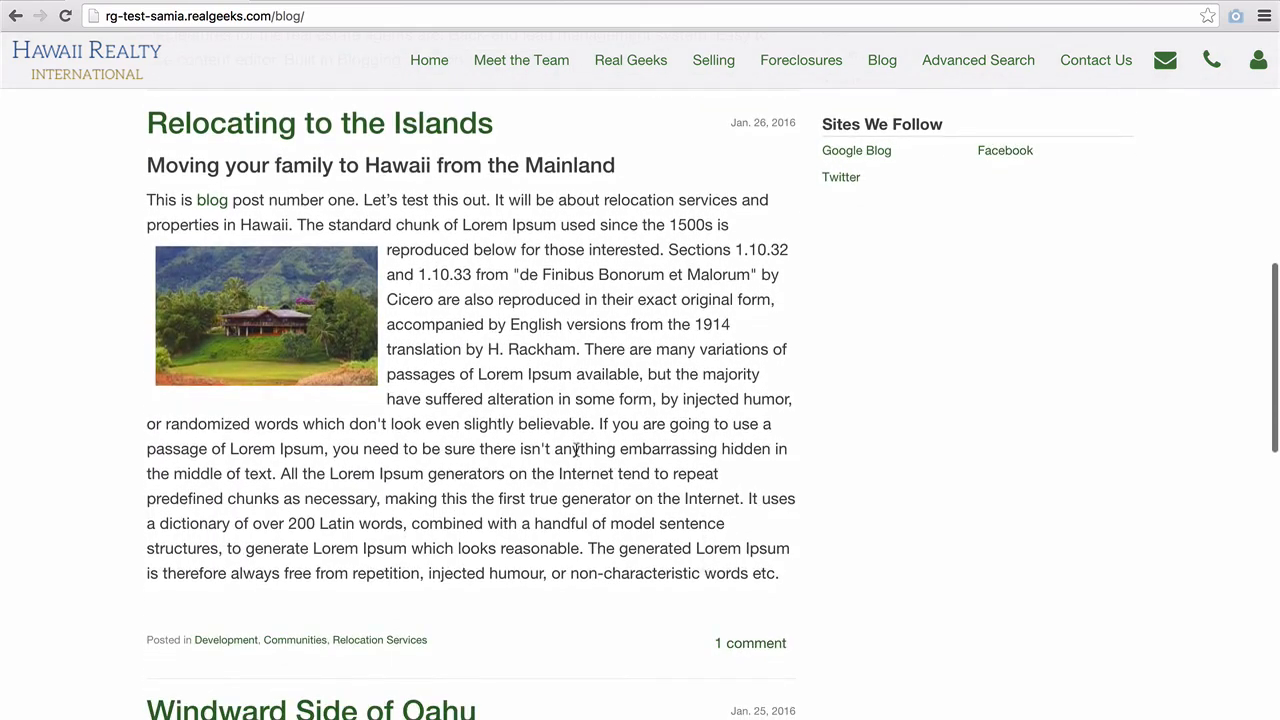